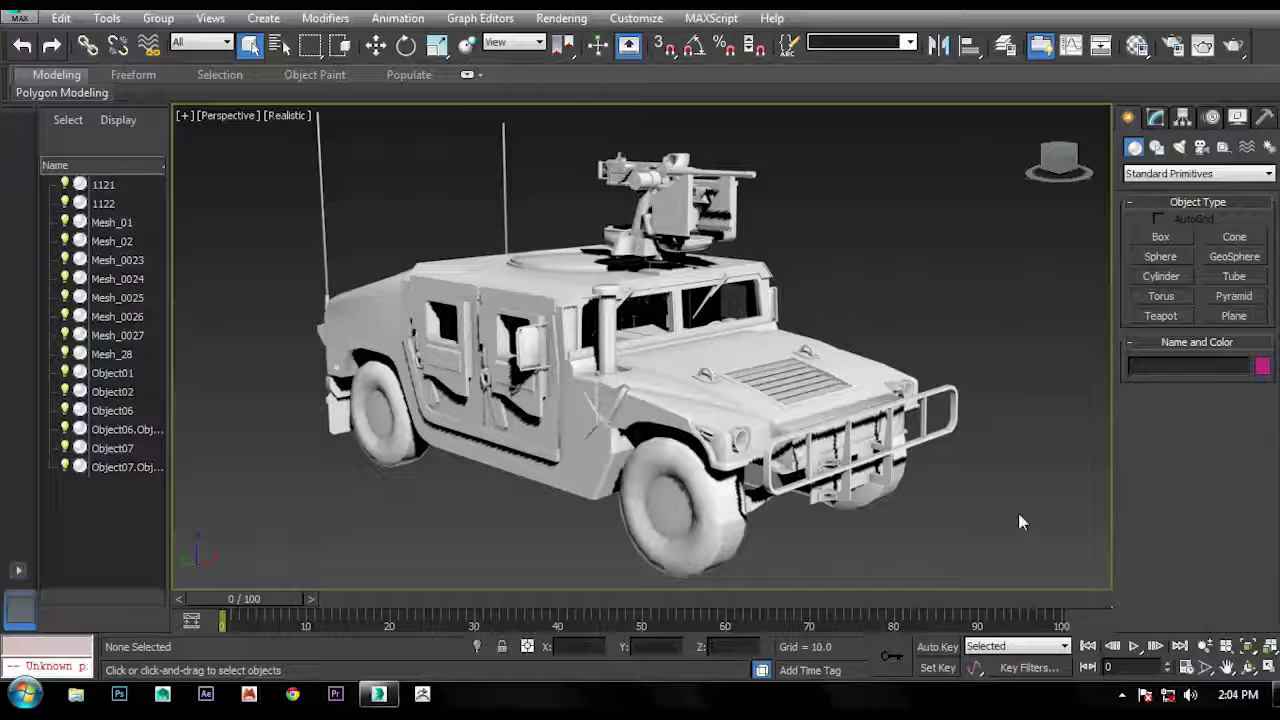
Apply the red material to the Humvee body and yellow to both front tyres
left_click(1137, 45)
left_click(1022, 216)
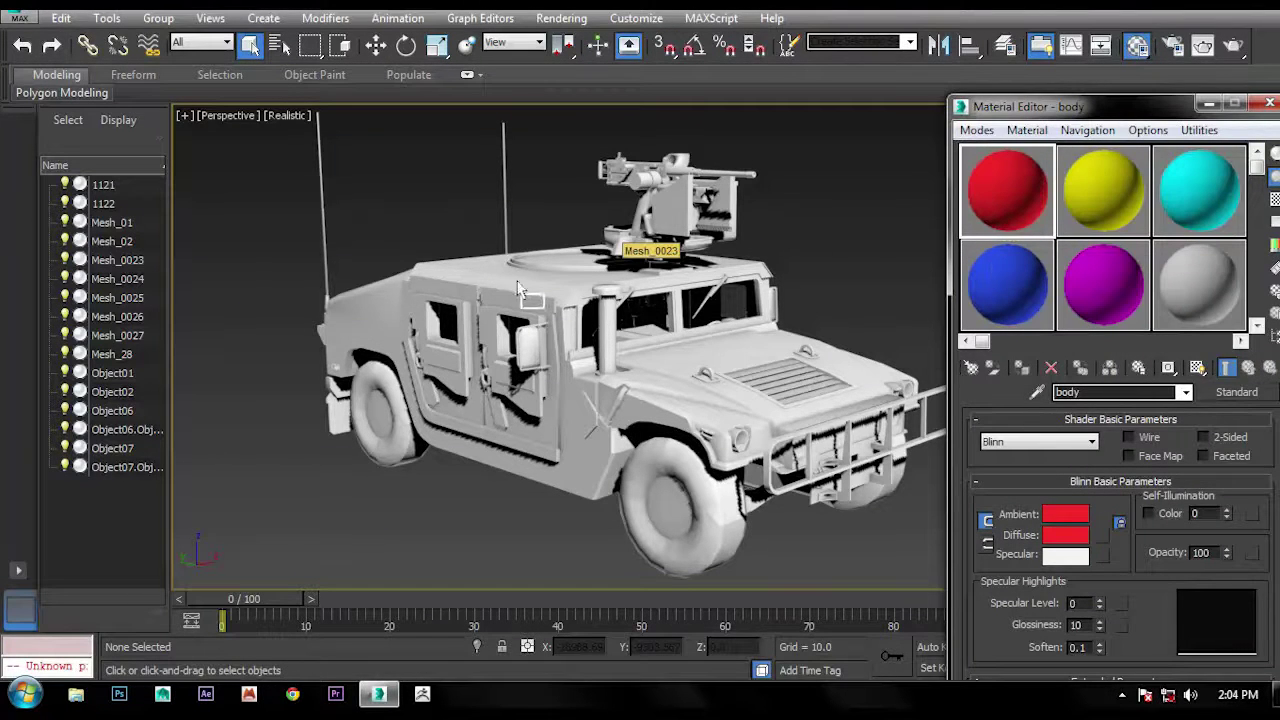
left_click_drag(517, 290, 517, 280)
left_click(1098, 195)
left_click_drag(1095, 190, 700, 505)
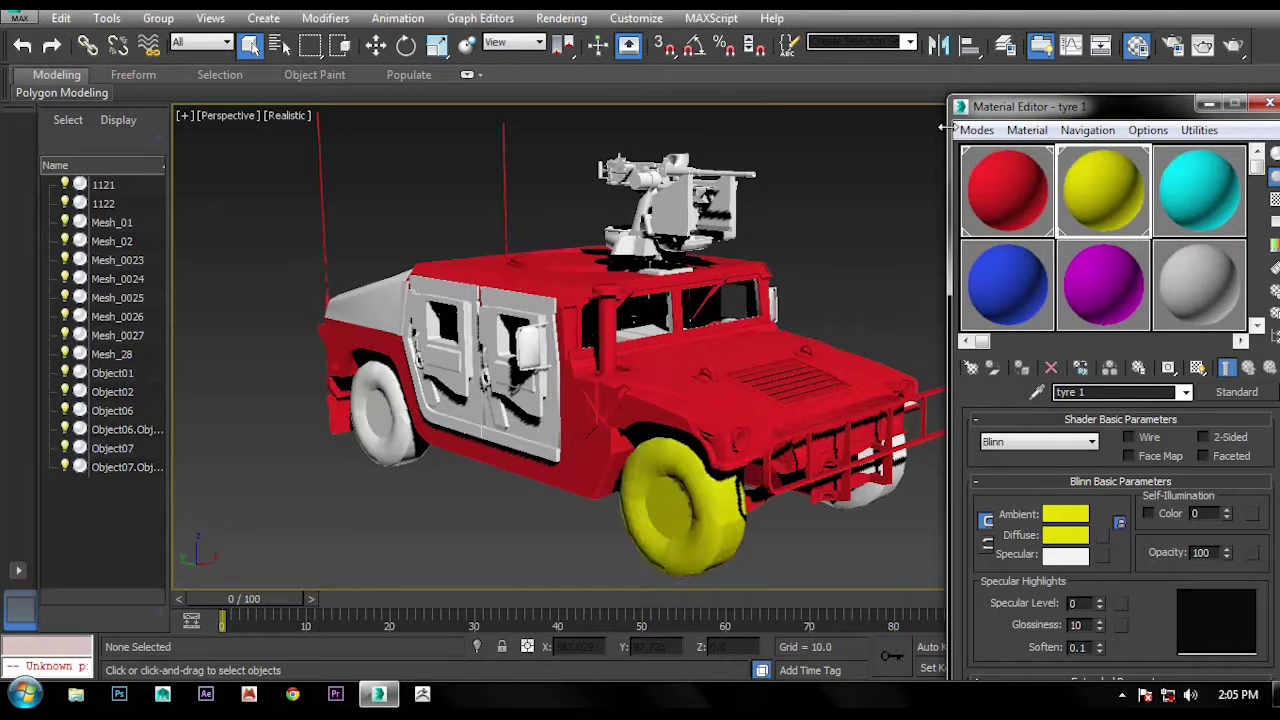
left_click_drag(1090, 197, 862, 502)
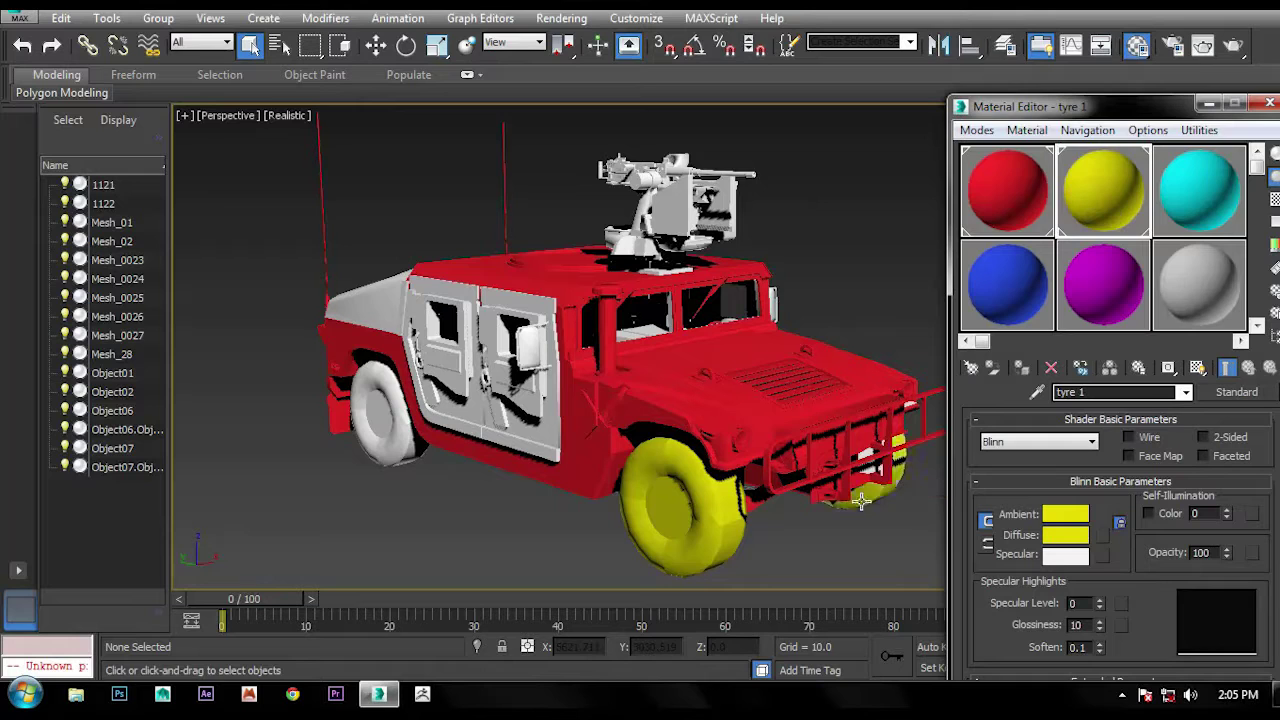
Make the rear left tyre cyan, the gun turret magenta and the rear roof section blue
left_click(1240, 215)
left_click_drag(1215, 200, 362, 403)
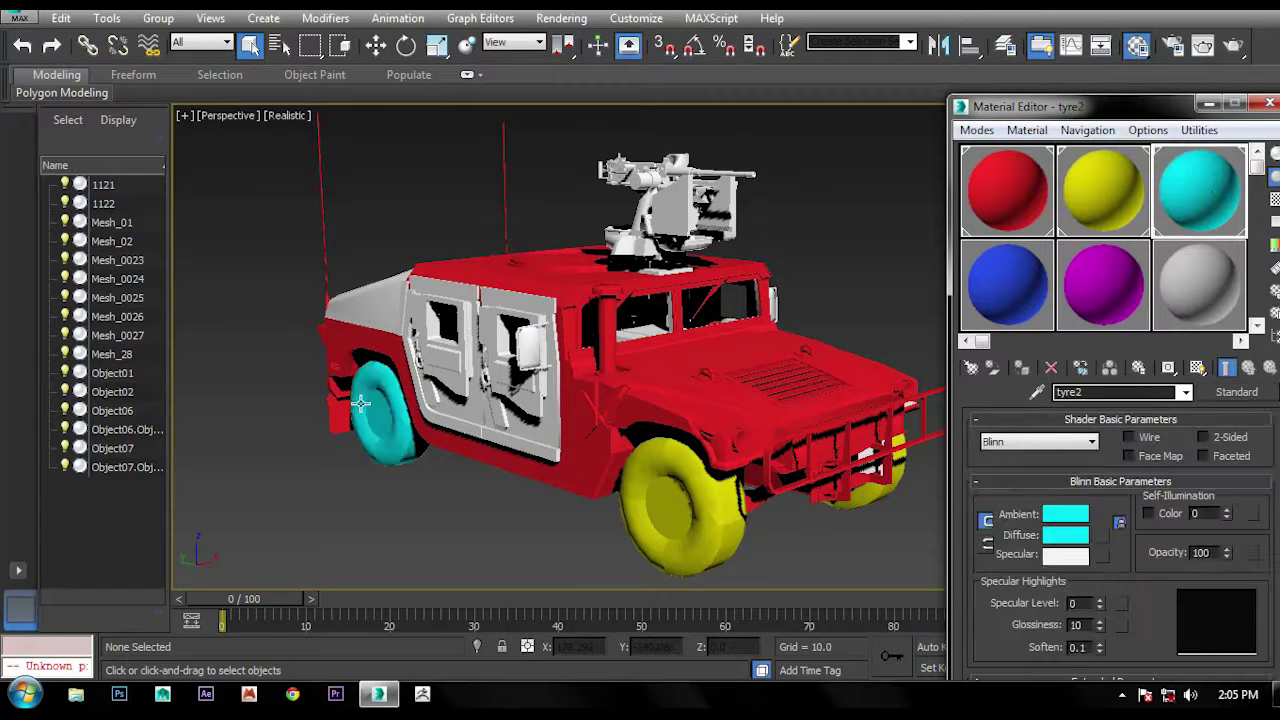
left_click(1100, 295)
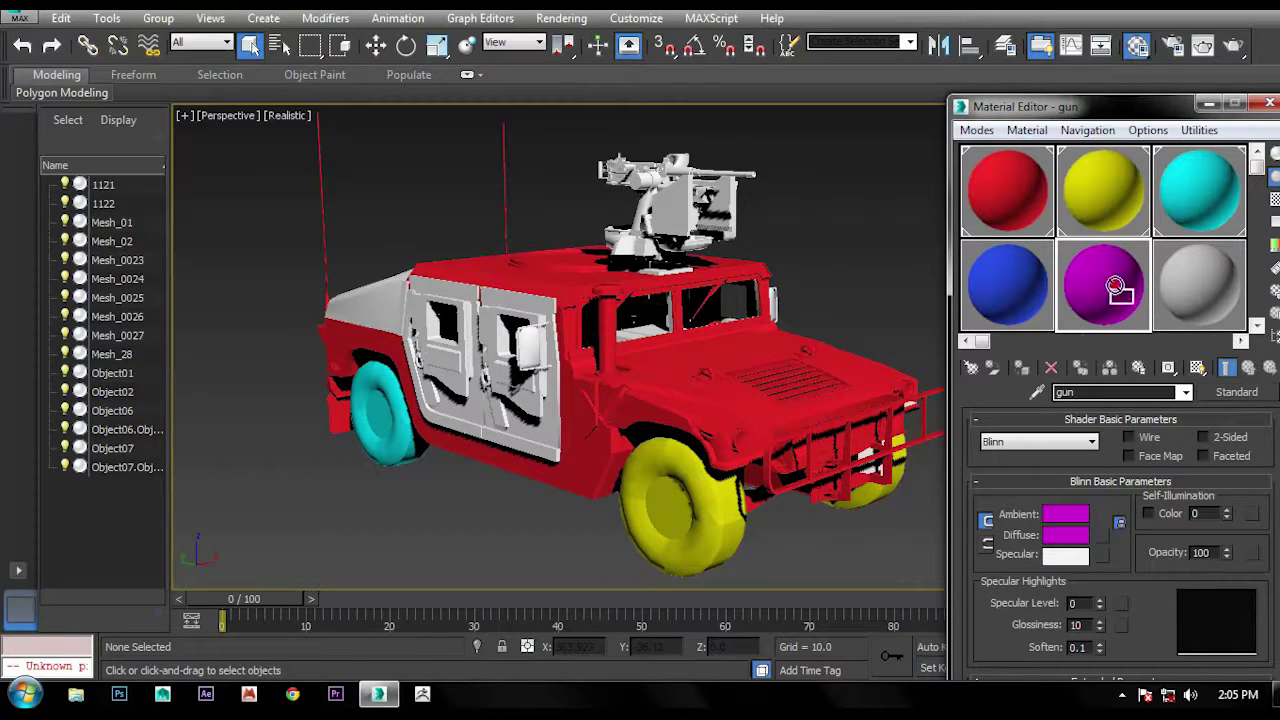
left_click_drag(1115, 288, 666, 207)
left_click(1012, 300)
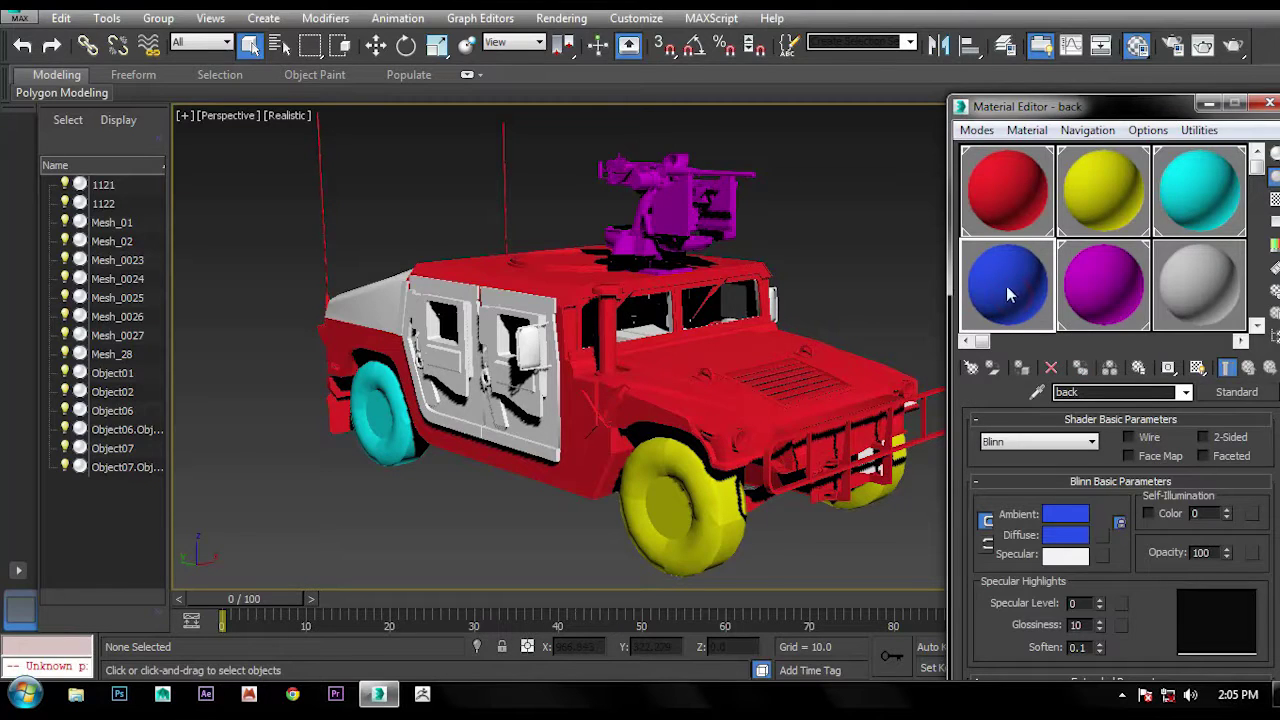
left_click_drag(1008, 293, 398, 318)
left_click(1110, 285)
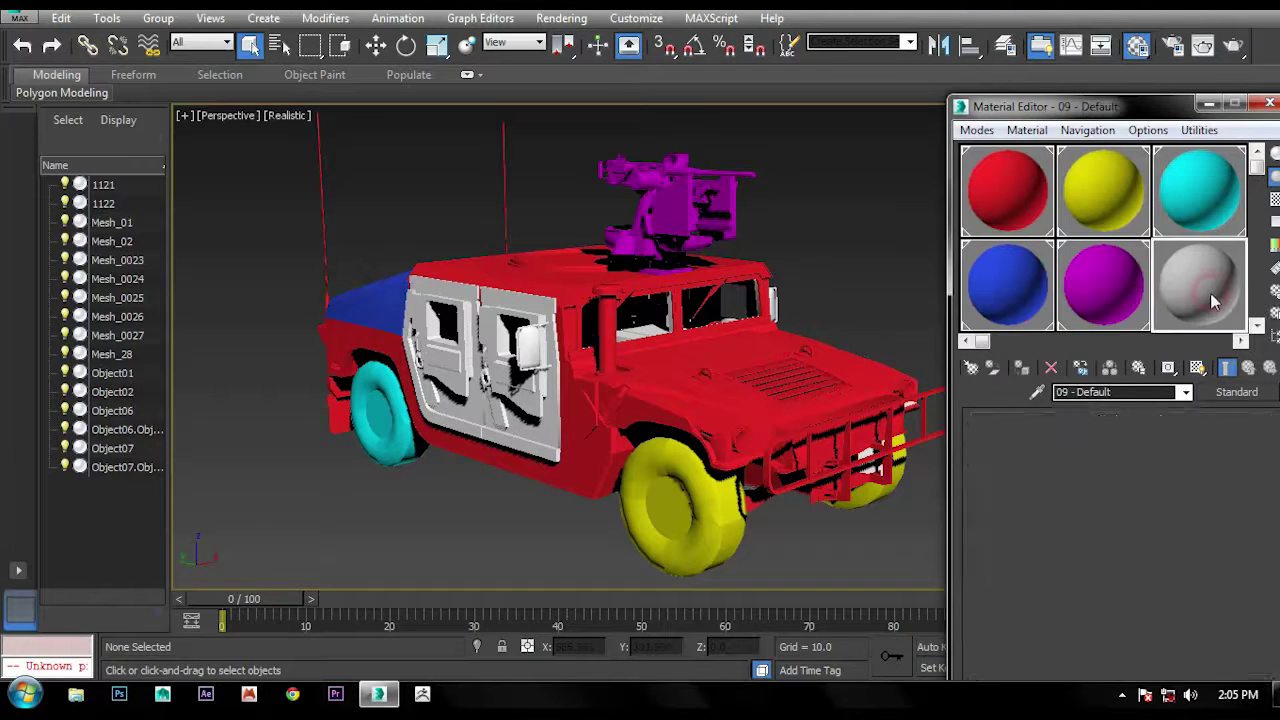
Apply the cyan tyre2 material to the other rear tyre on the far side
left_click_drag(1142, 108, 230, 85)
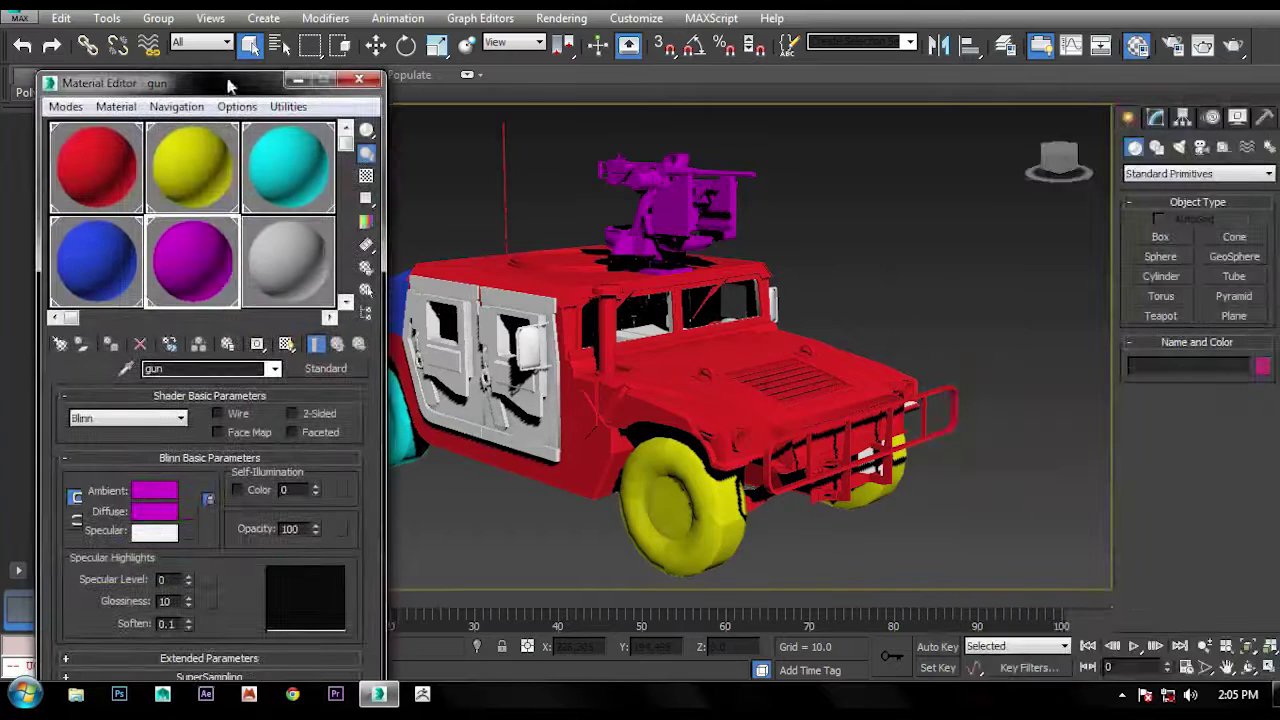
left_click(1060, 160)
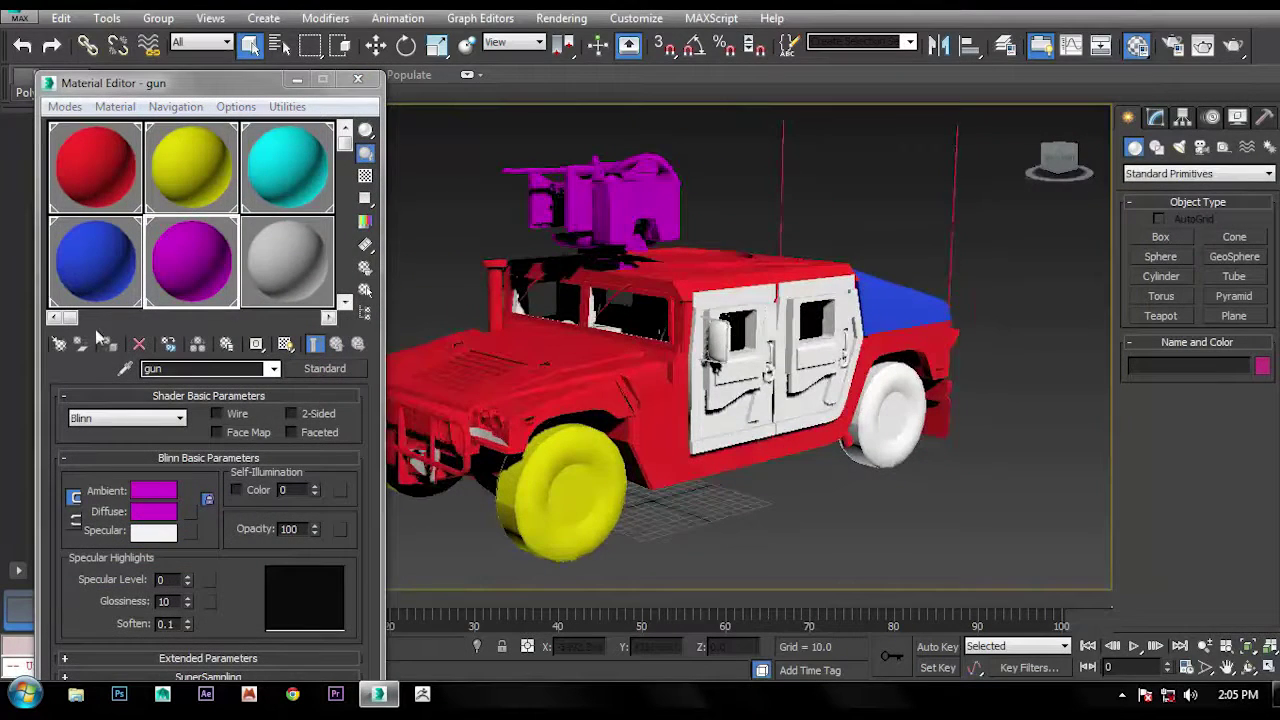
left_click(288, 190)
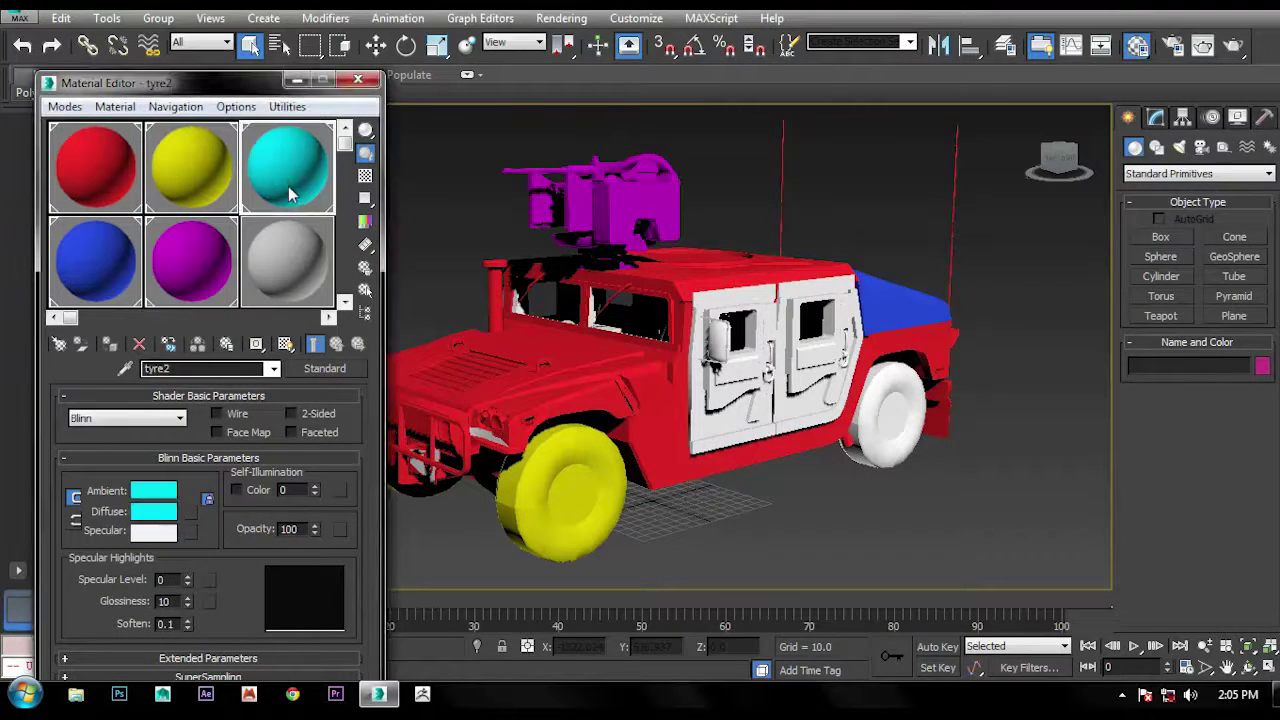
left_click_drag(292, 180, 886, 402)
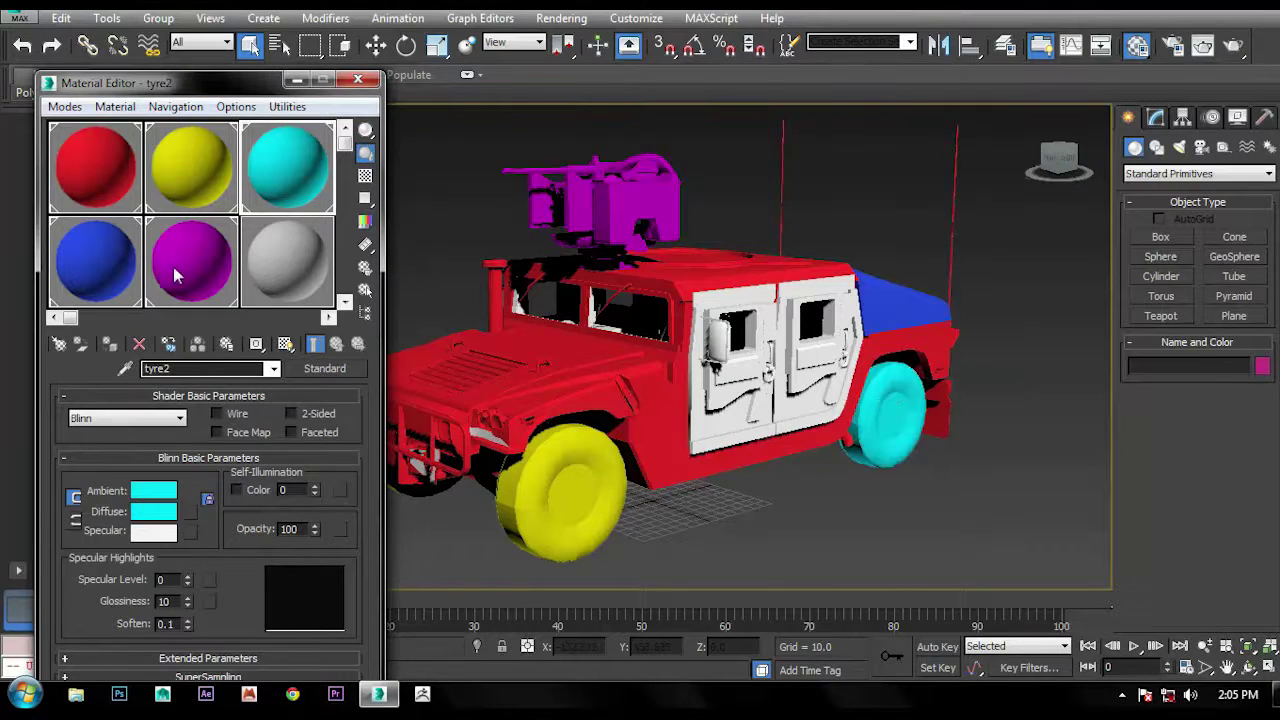
left_click(266, 252)
Create a pink 'door' material from a grey slot and apply it to the doors on both sides
type("door")
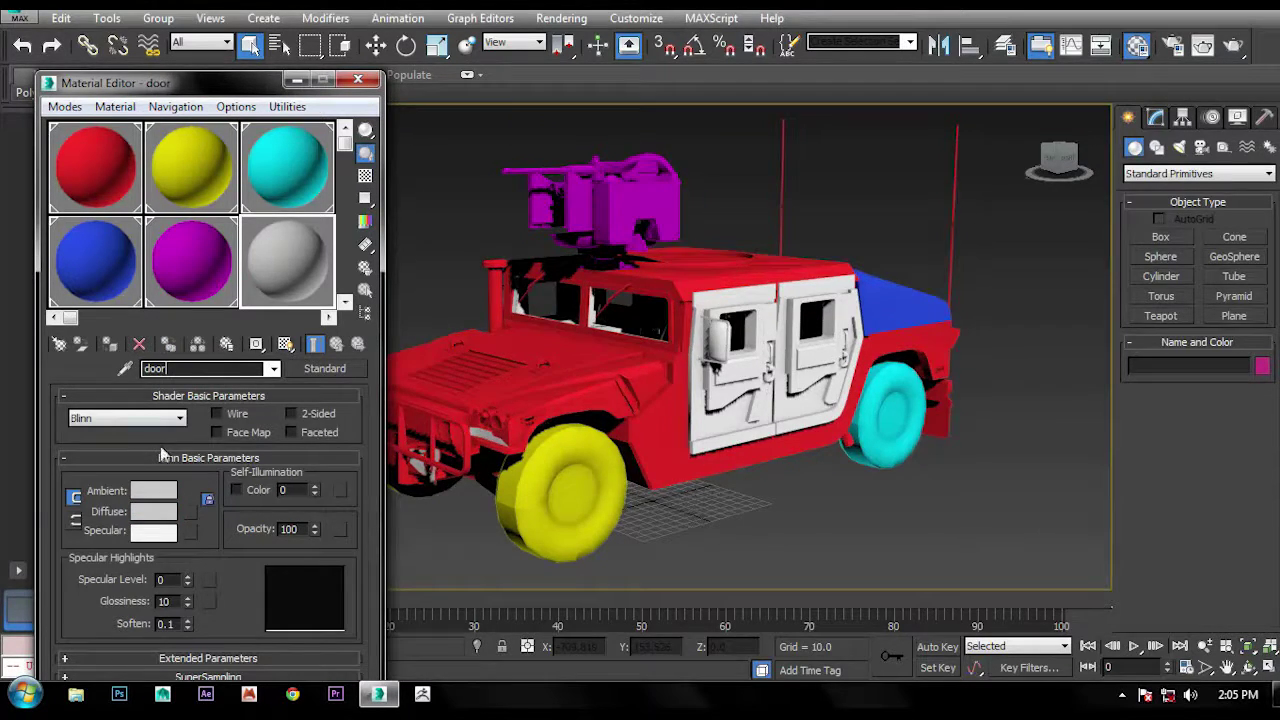
left_click(150, 490)
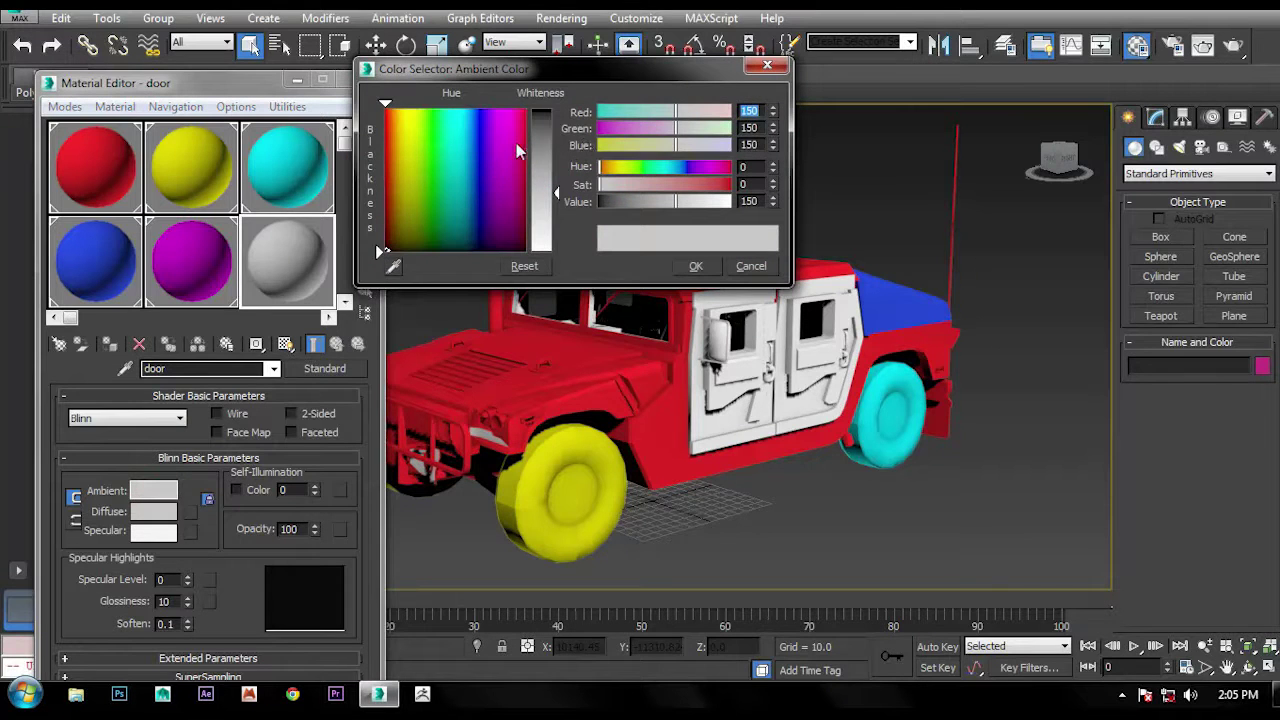
left_click_drag(518, 150, 520, 140)
left_click(695, 266)
left_click_drag(298, 300, 707, 338)
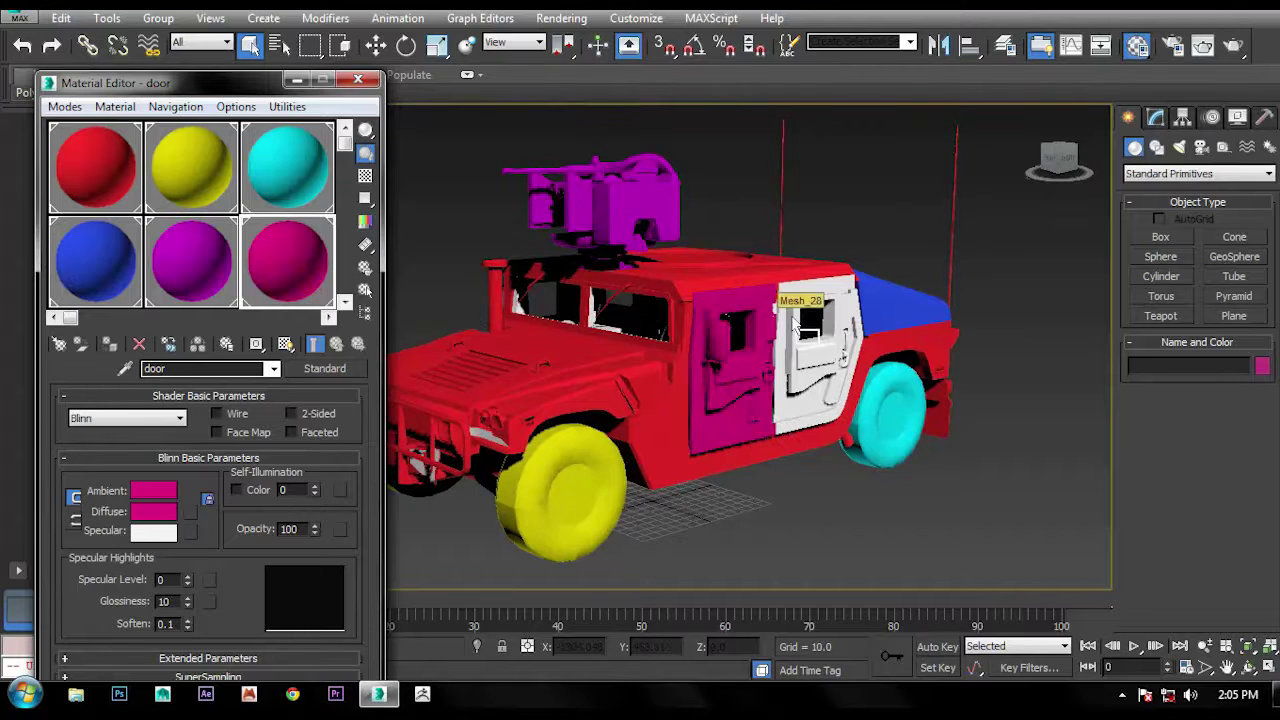
left_click_drag(1060, 160, 398, 198)
mouse_move(290, 258)
left_mouse_down()
mouse_move(425, 340)
mouse_move(508, 342)
left_mouse_up()
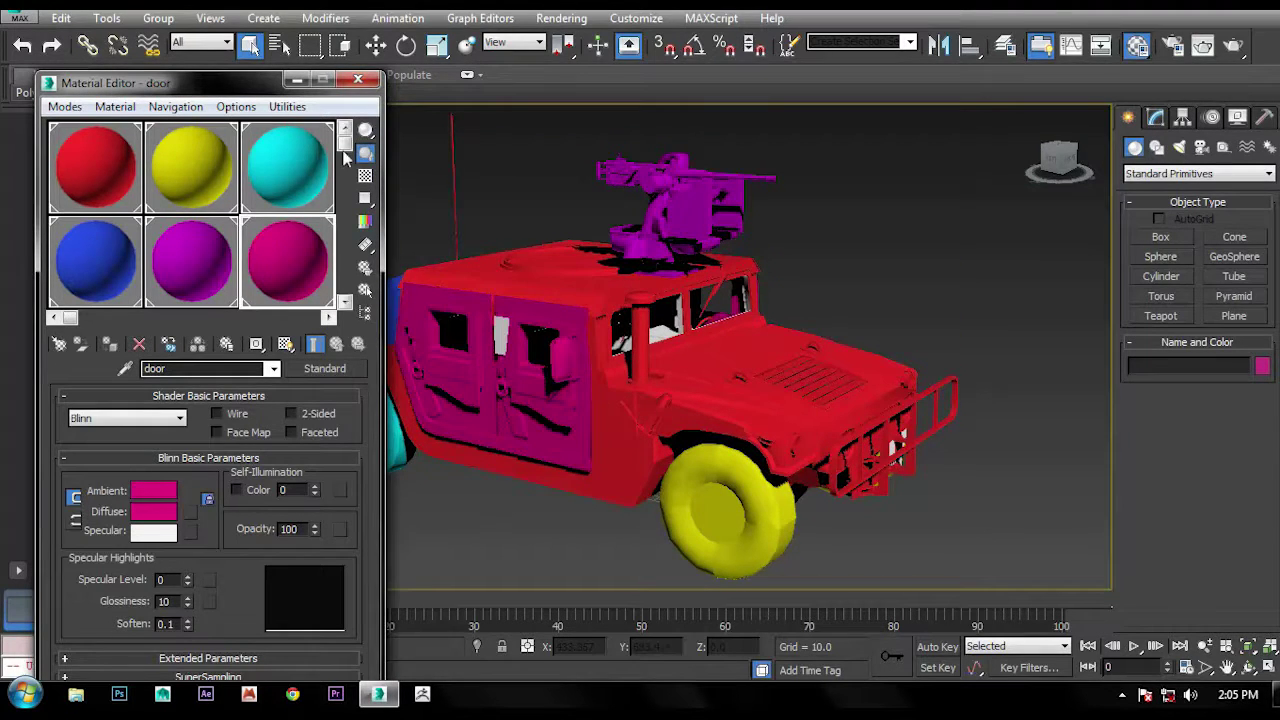
left_click_drag(345, 157, 337, 194)
Create a green 'interior' material in an unused slot
left_click(95, 270)
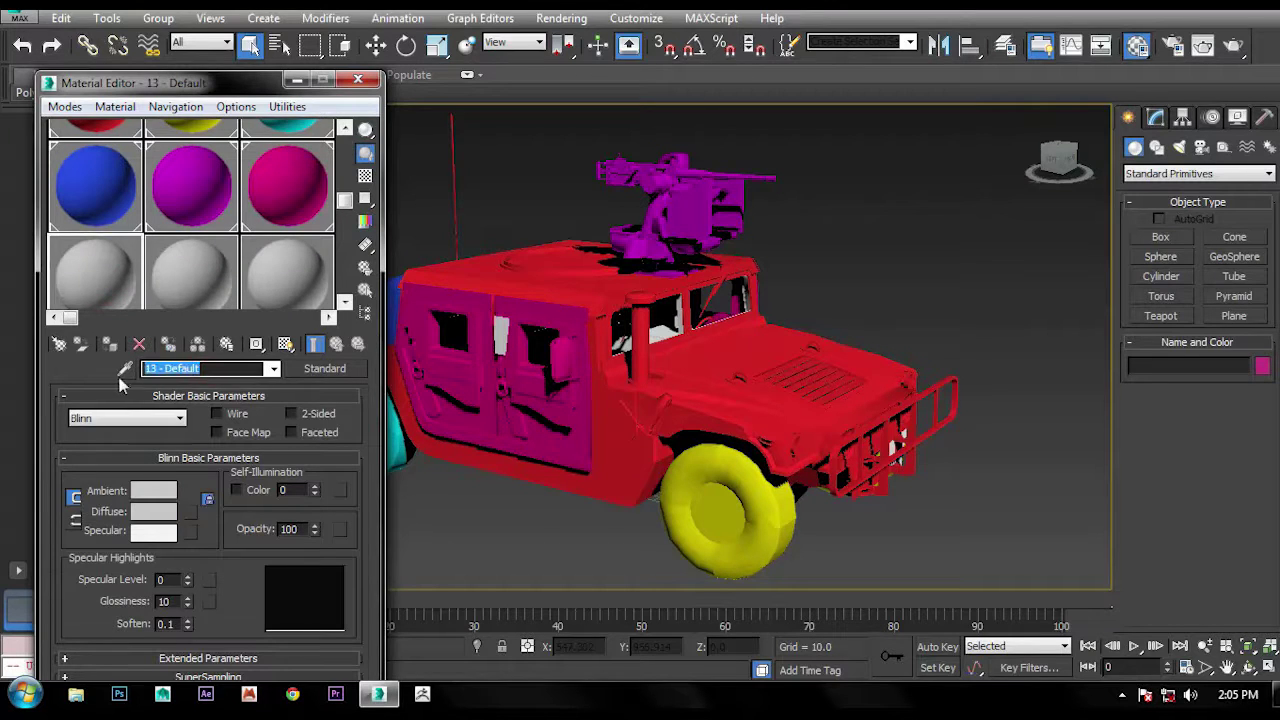
type("interior")
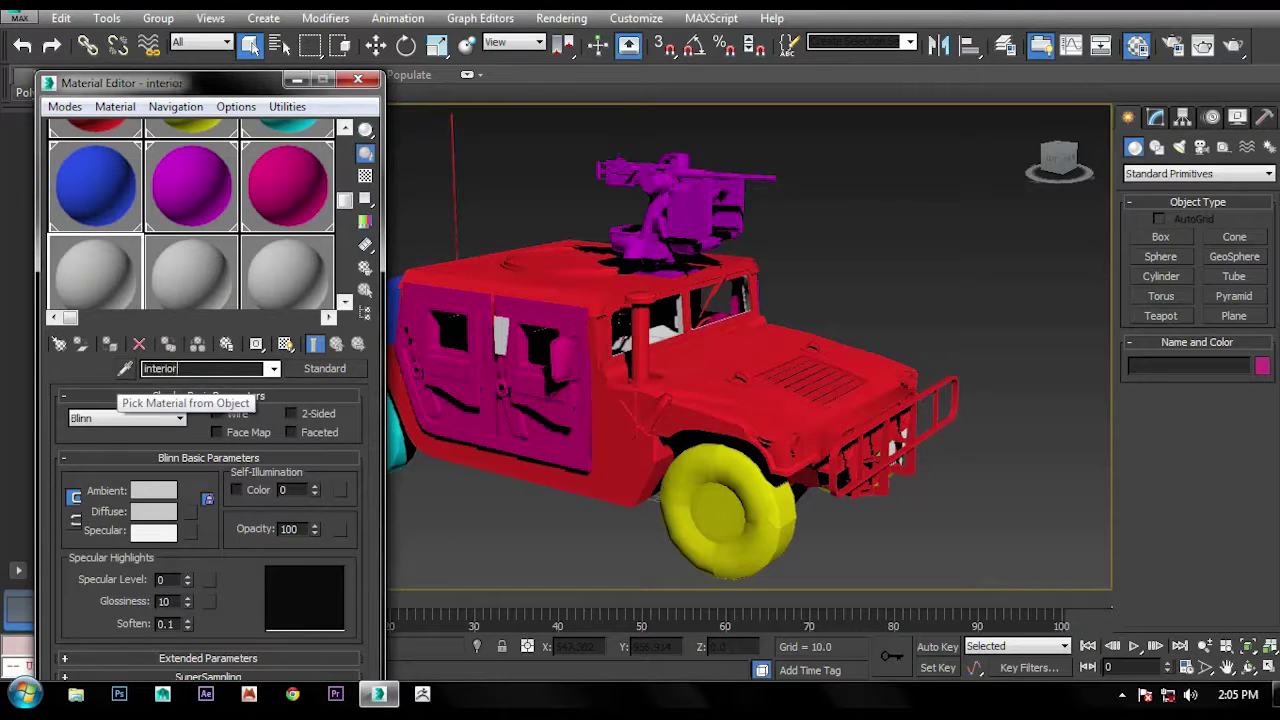
left_click(164, 497)
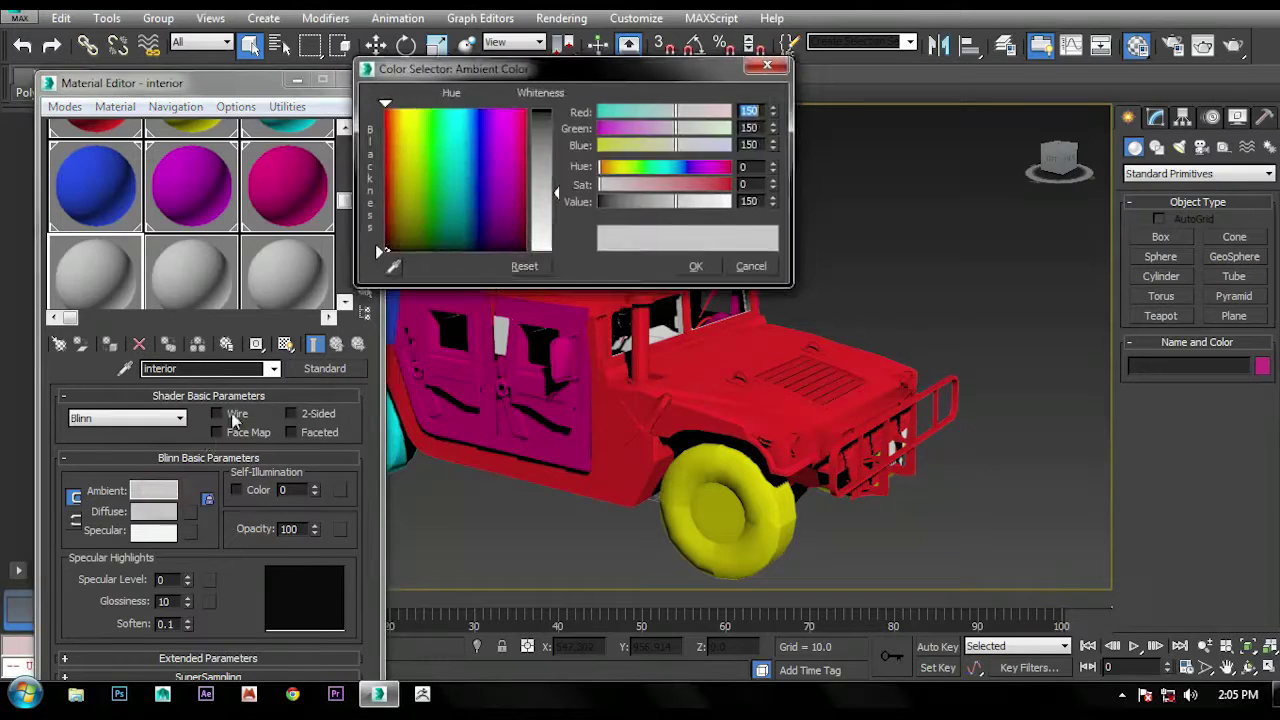
left_click(435, 188)
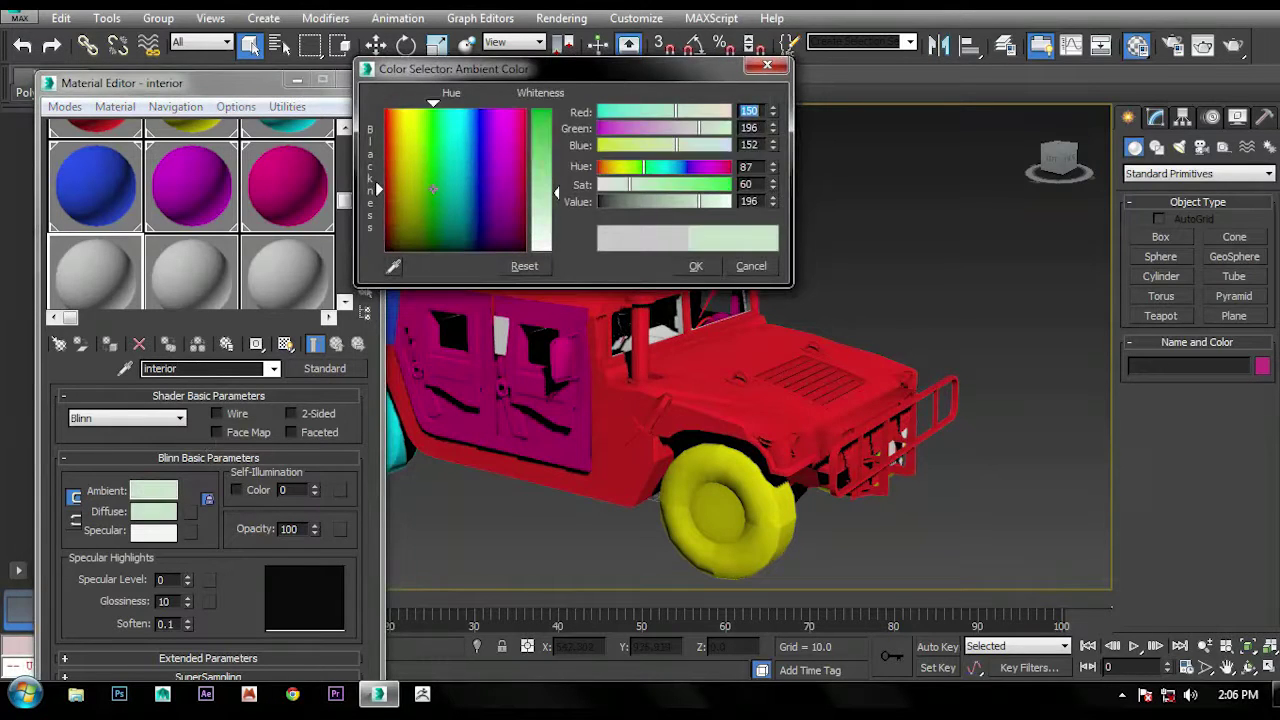
left_click(695, 265)
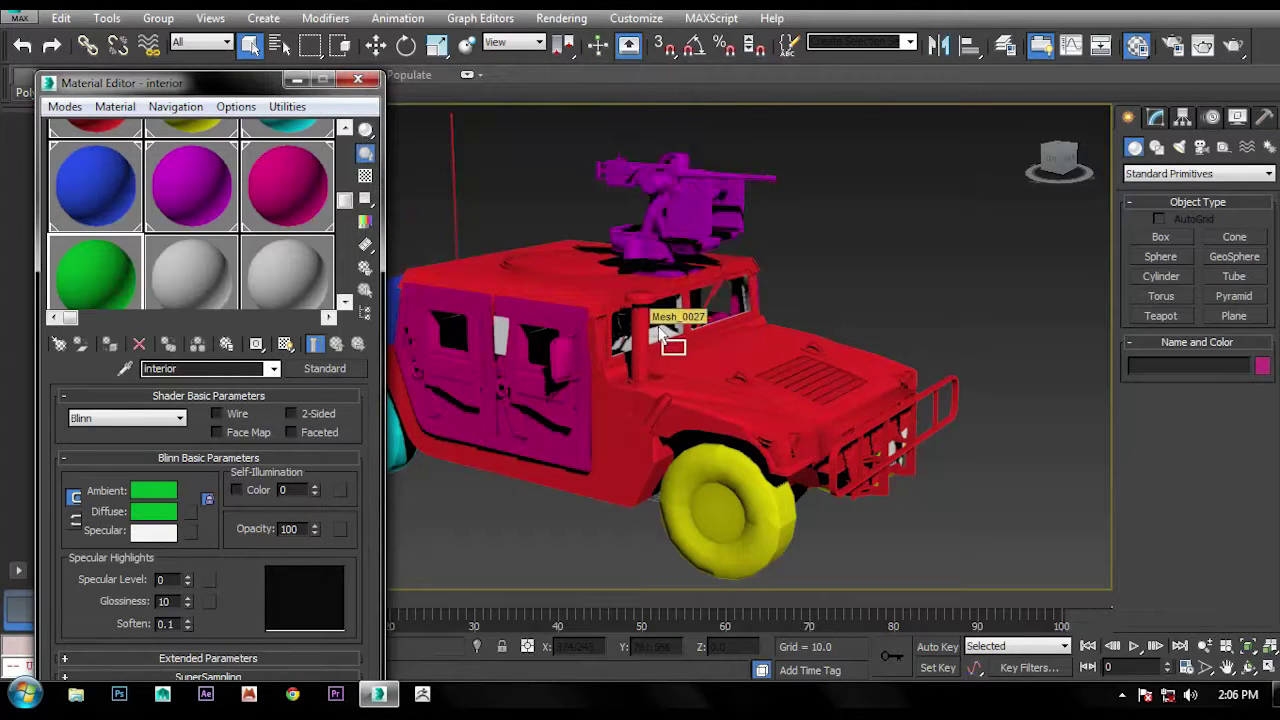
Apply the pink door material to the remaining doors
left_click(208, 207)
left_click(295, 228)
left_click_drag(490, 342, 500, 329)
left_click(358, 79)
left_click_drag(1058, 160, 1010, 165)
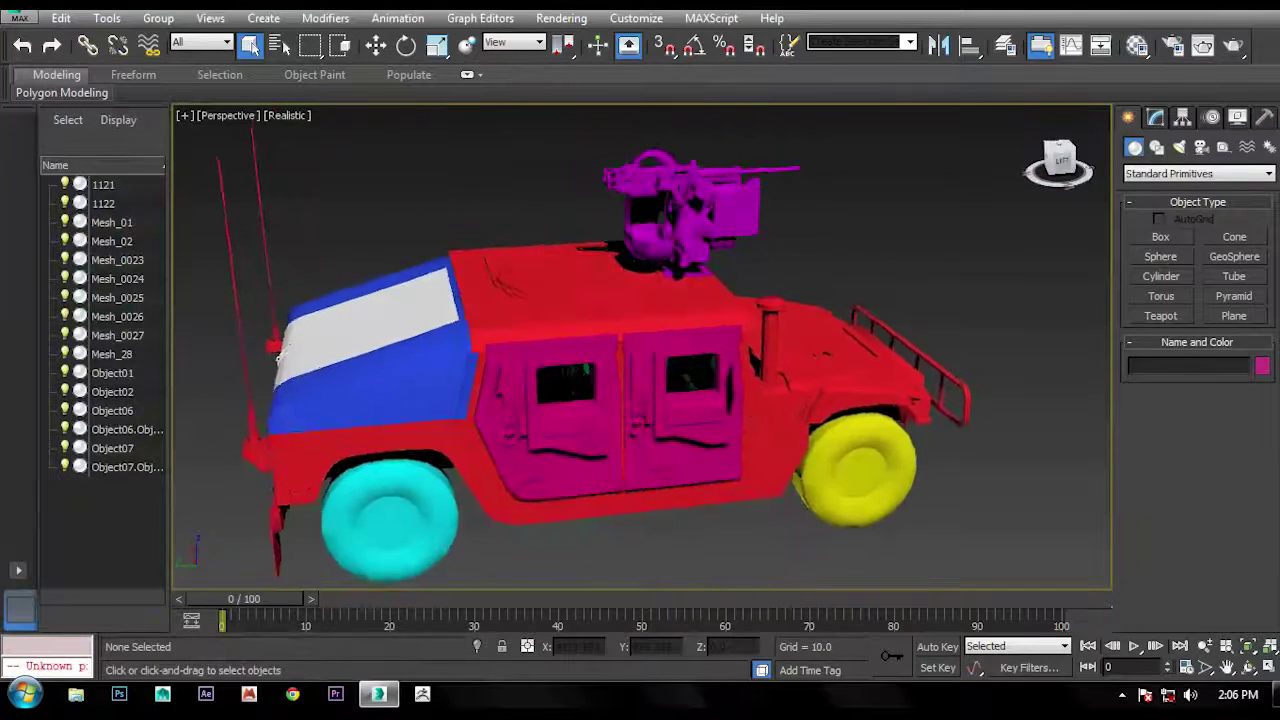
Apply the blue 'back' material to the white rear roof strip
left_click(1137, 44)
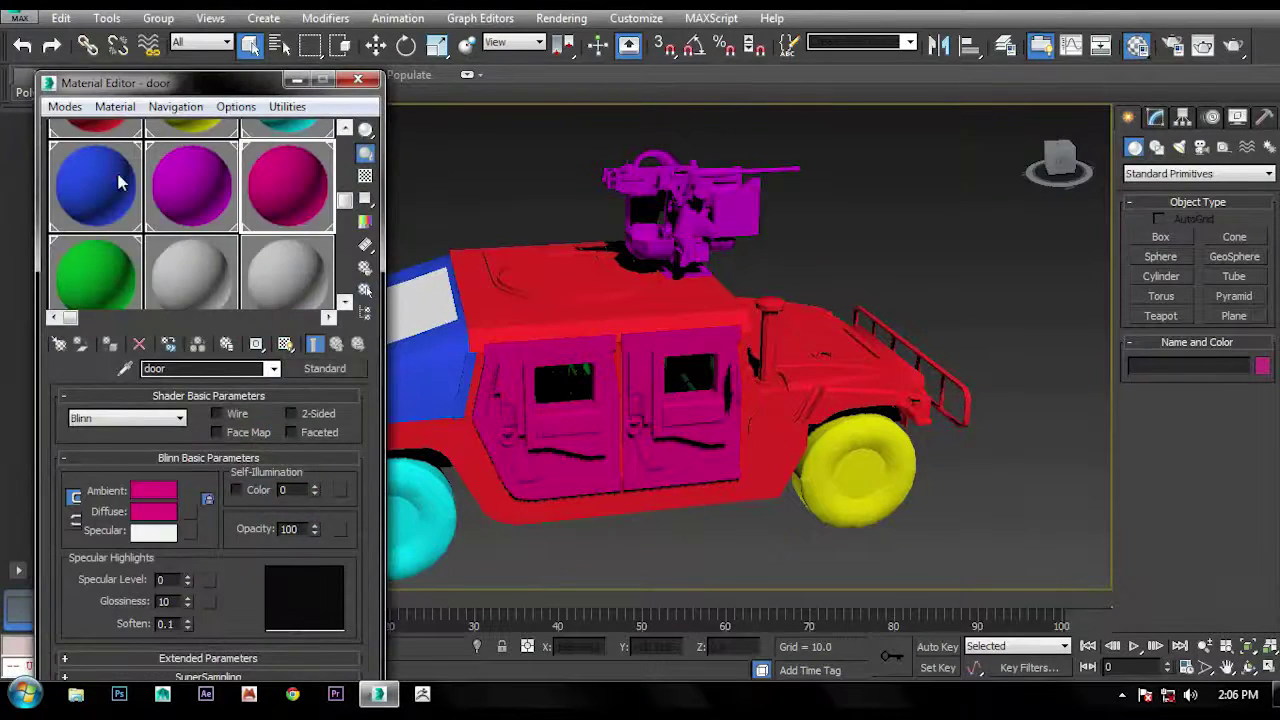
left_click(118, 182)
left_click_drag(157, 103, 600, 82)
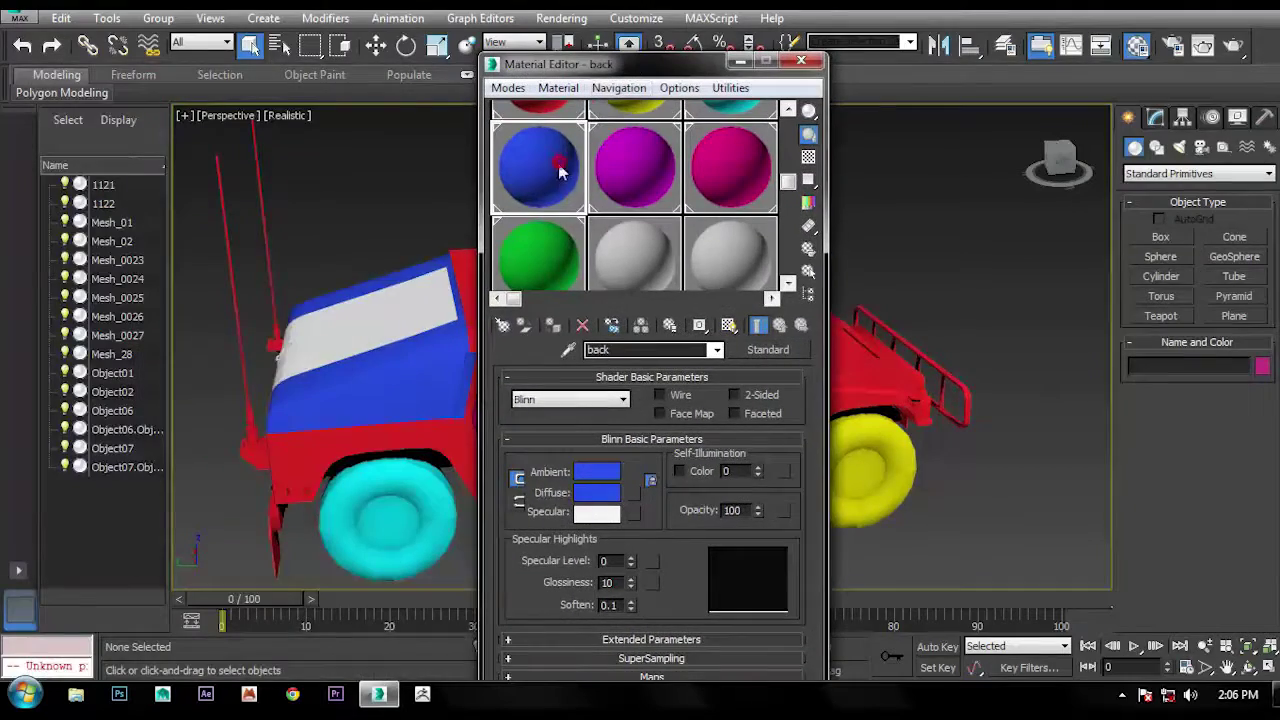
left_click_drag(560, 172, 358, 317)
left_click(801, 61)
mouse_move(1060, 160)
left_mouse_down()
mouse_move(1040, 170)
mouse_move(1066, 165)
left_mouse_up()
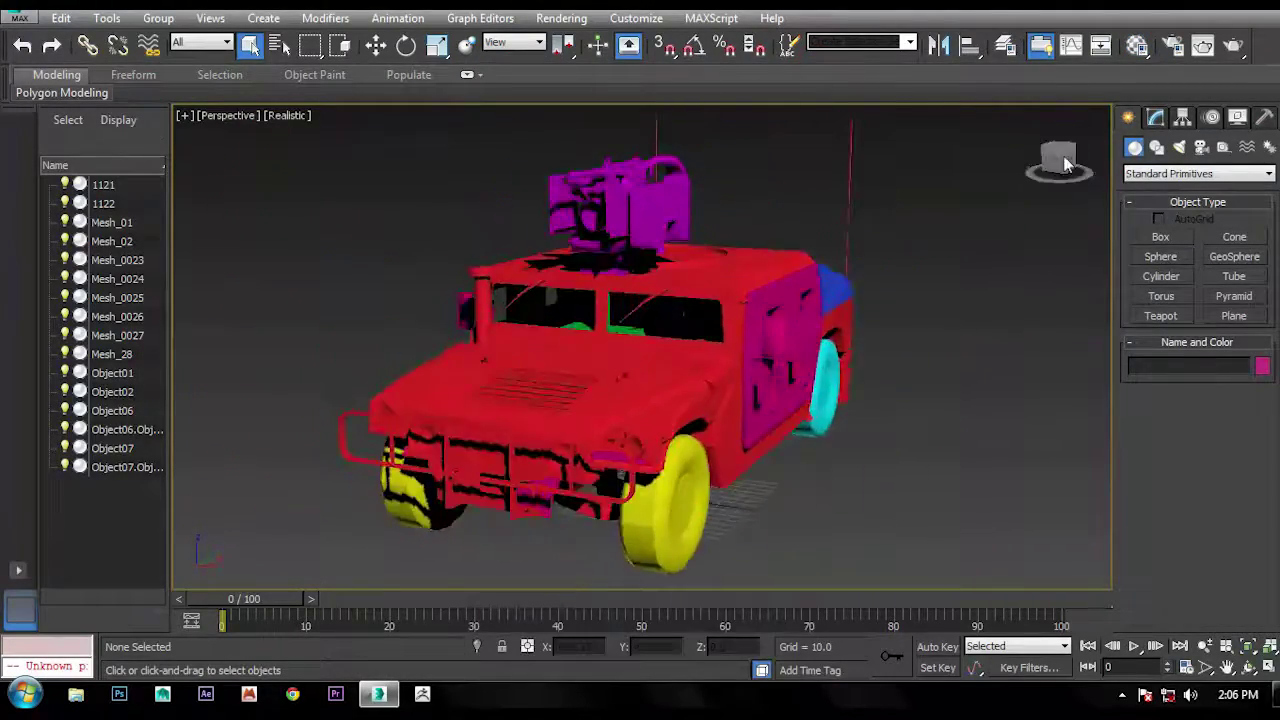
Export the scene as an OBJ file named '10' in the 3ds Max folder on the D: drive
left_click(33, 30)
mouse_move(63, 294)
left_click(298, 88)
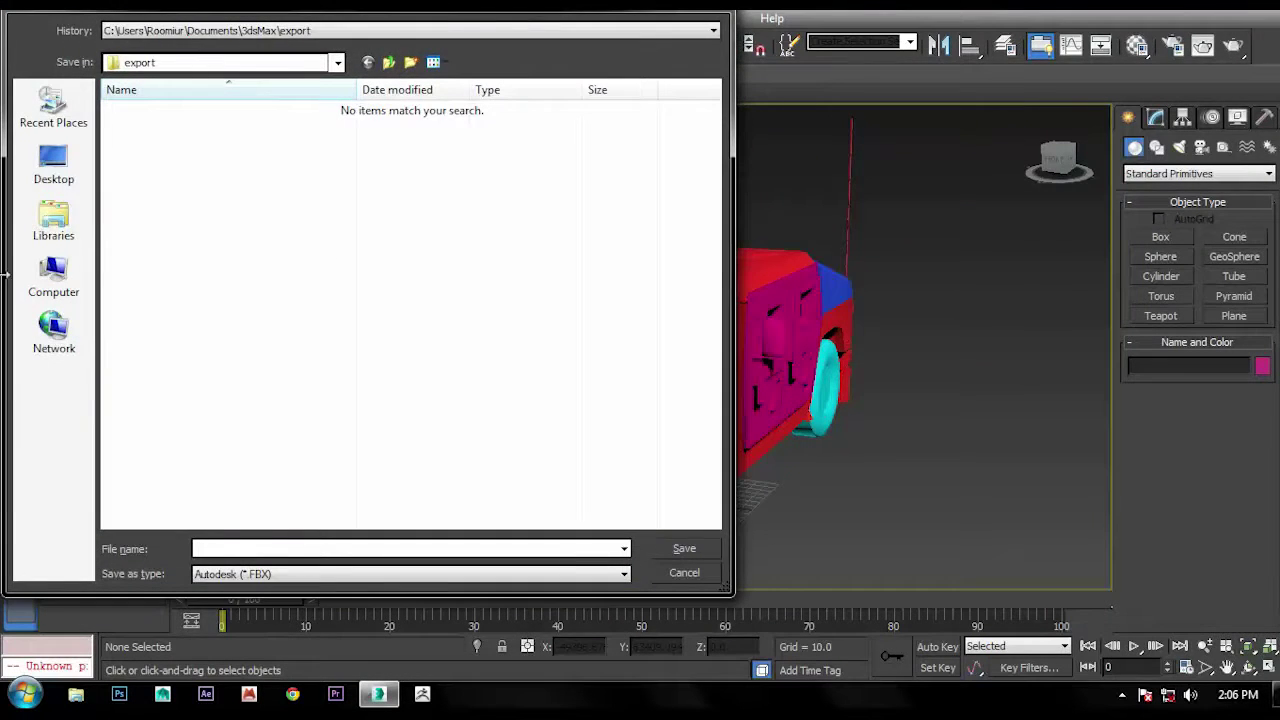
left_click(55, 280)
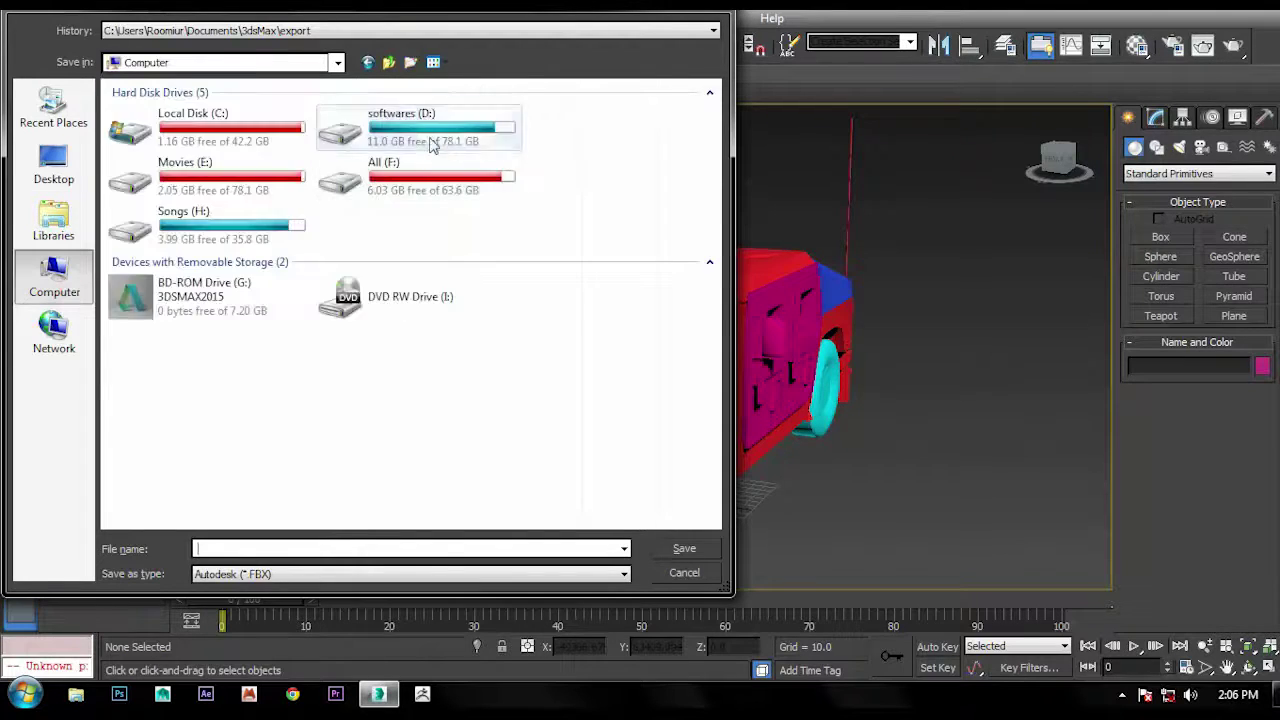
double_click(430, 145)
double_click(193, 109)
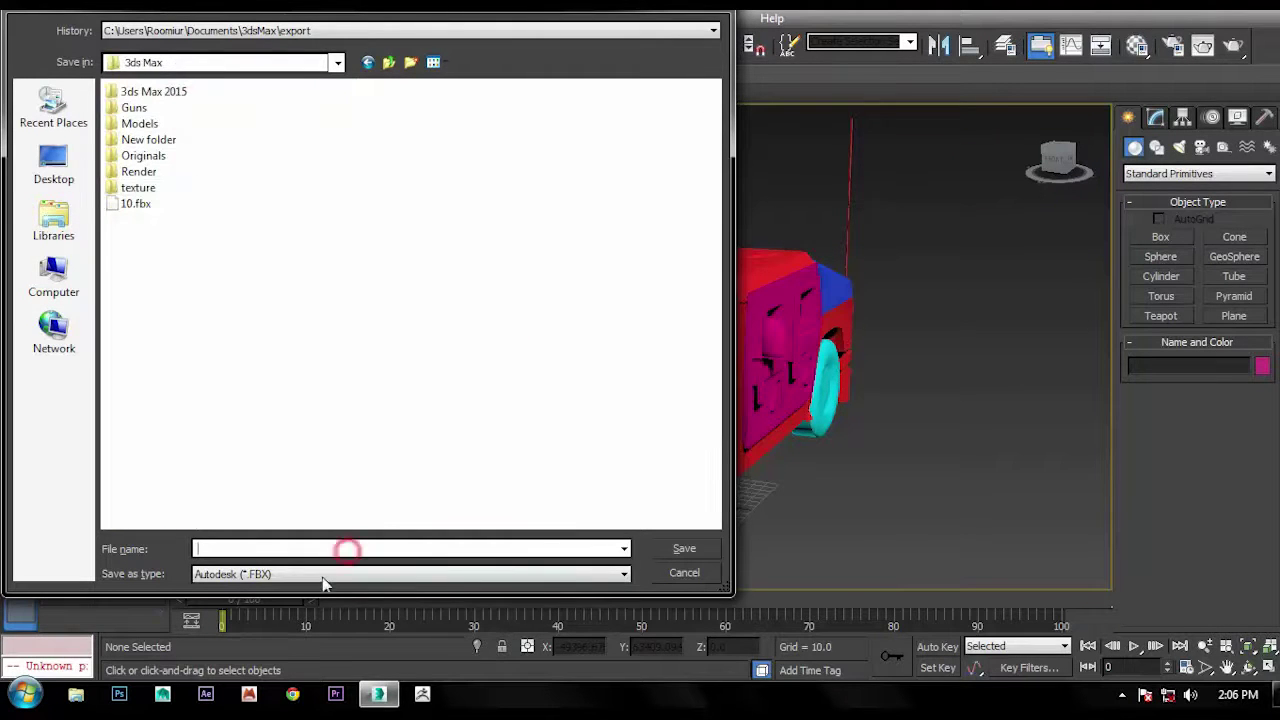
left_click(323, 576)
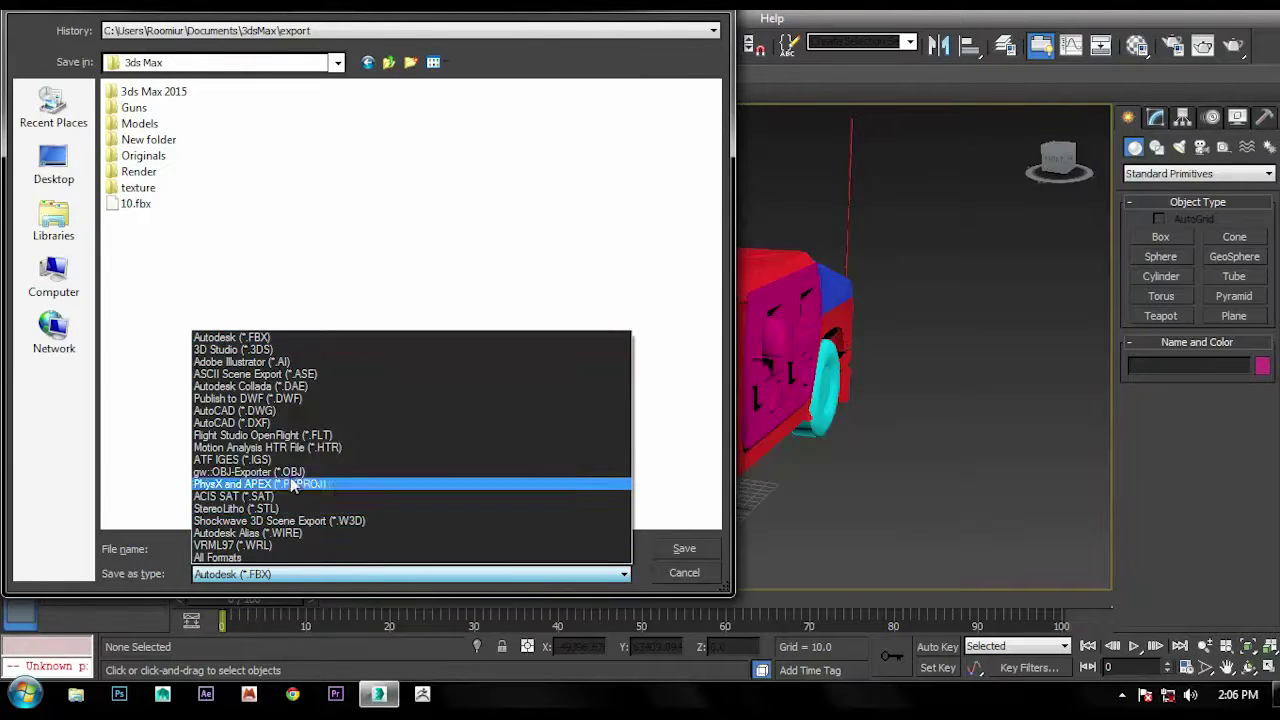
left_click(286, 471)
left_click(255, 549)
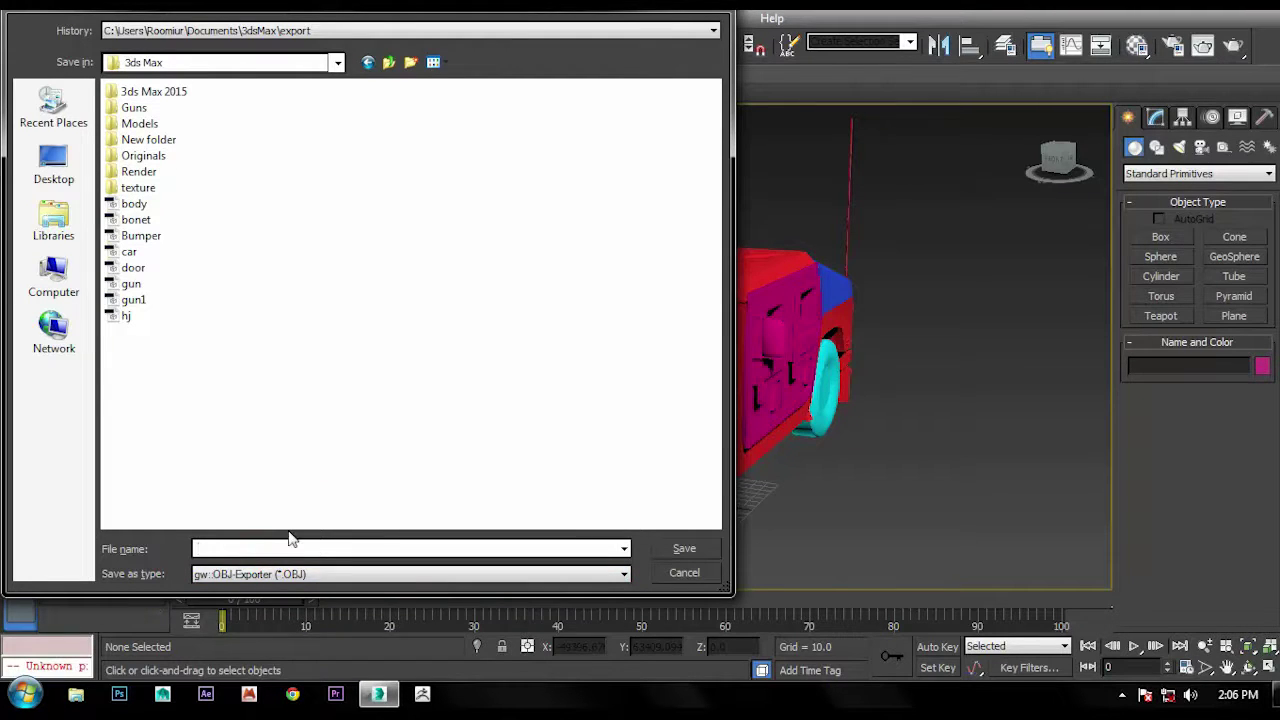
type("10")
left_click(393, 475)
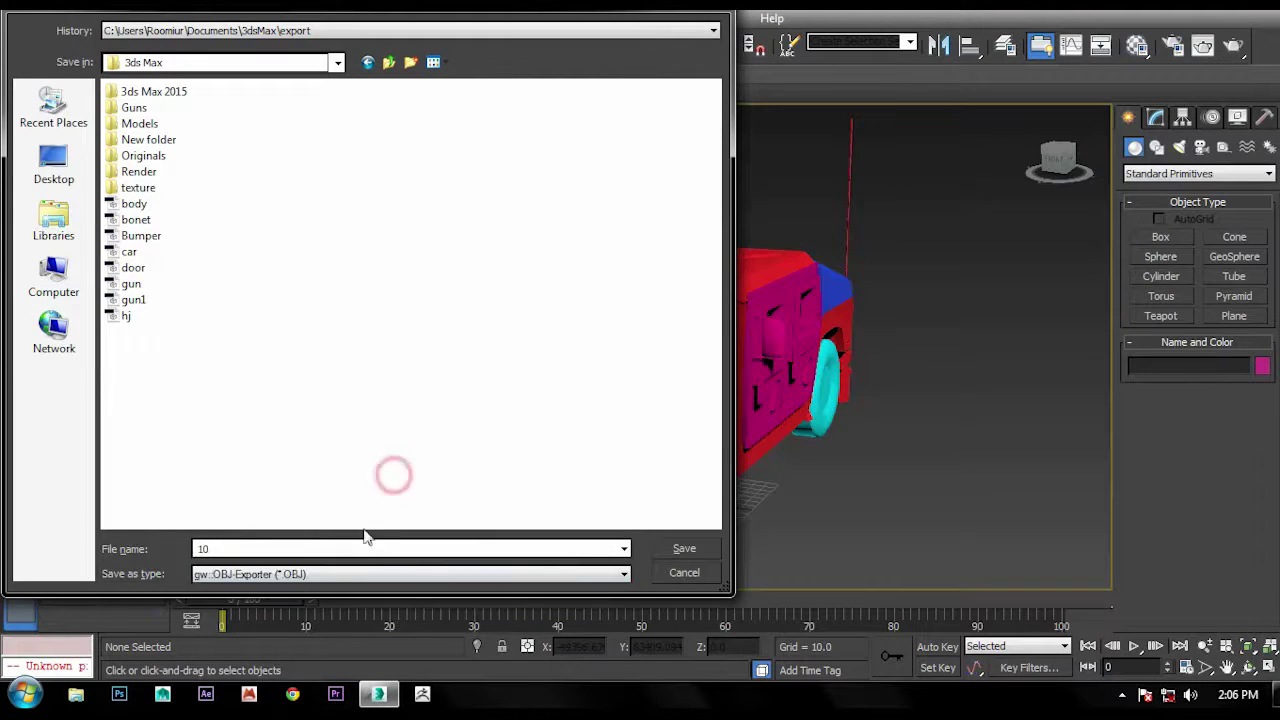
left_click(646, 551)
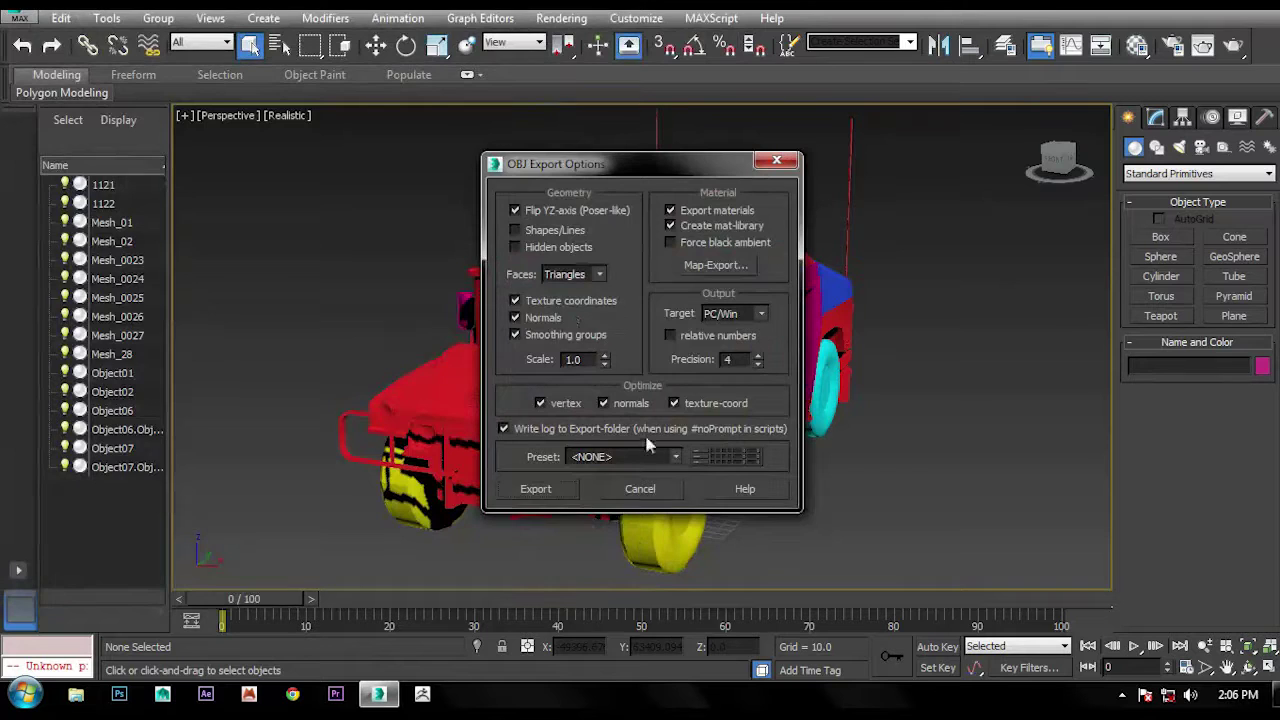
Keep faces as triangles, run the OBJ export and close the statistics window
left_click(598, 275)
left_click(570, 292)
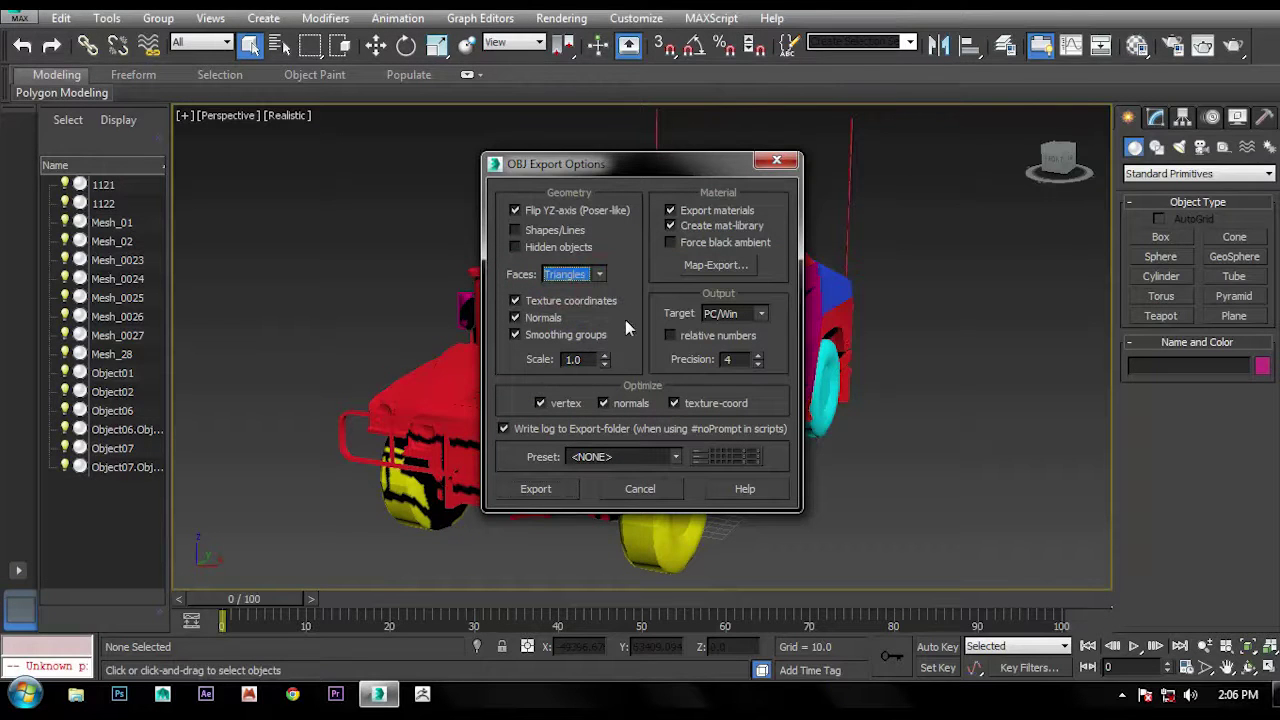
left_click(555, 487)
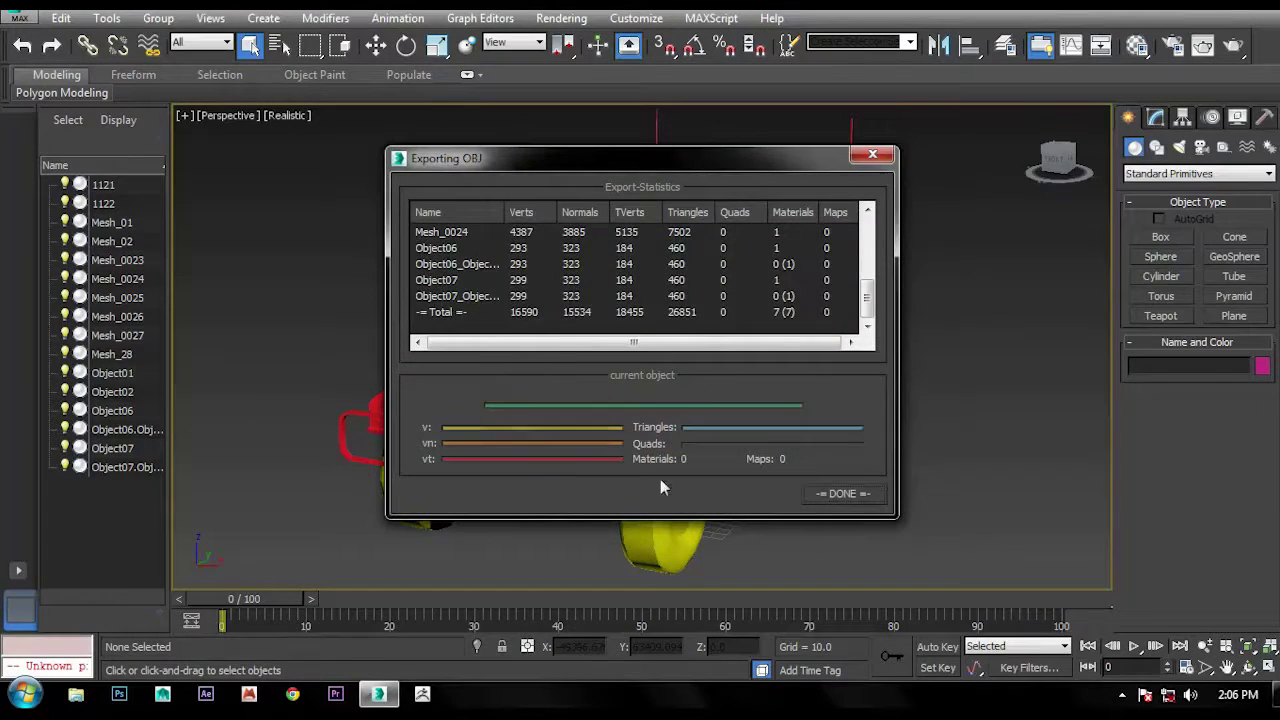
left_click(842, 492)
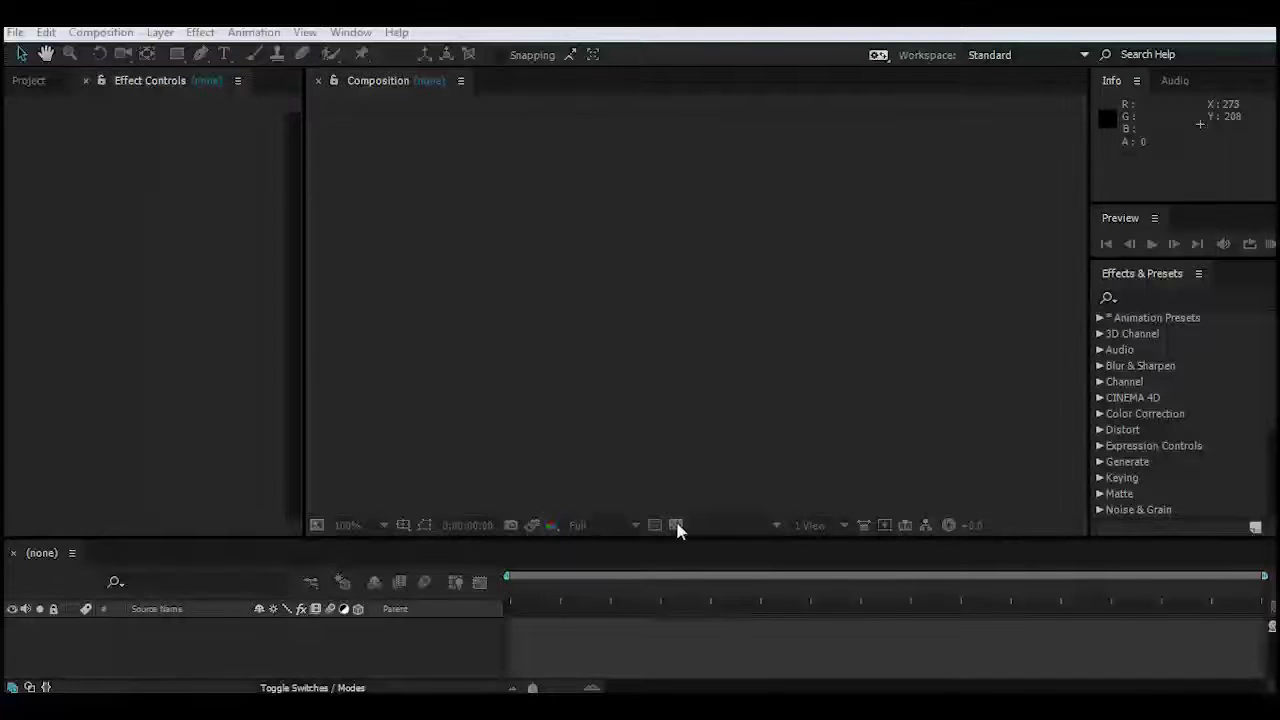
Create Comp 1 with default settings and add a black solid layer
left_click(100, 32)
left_click(126, 52)
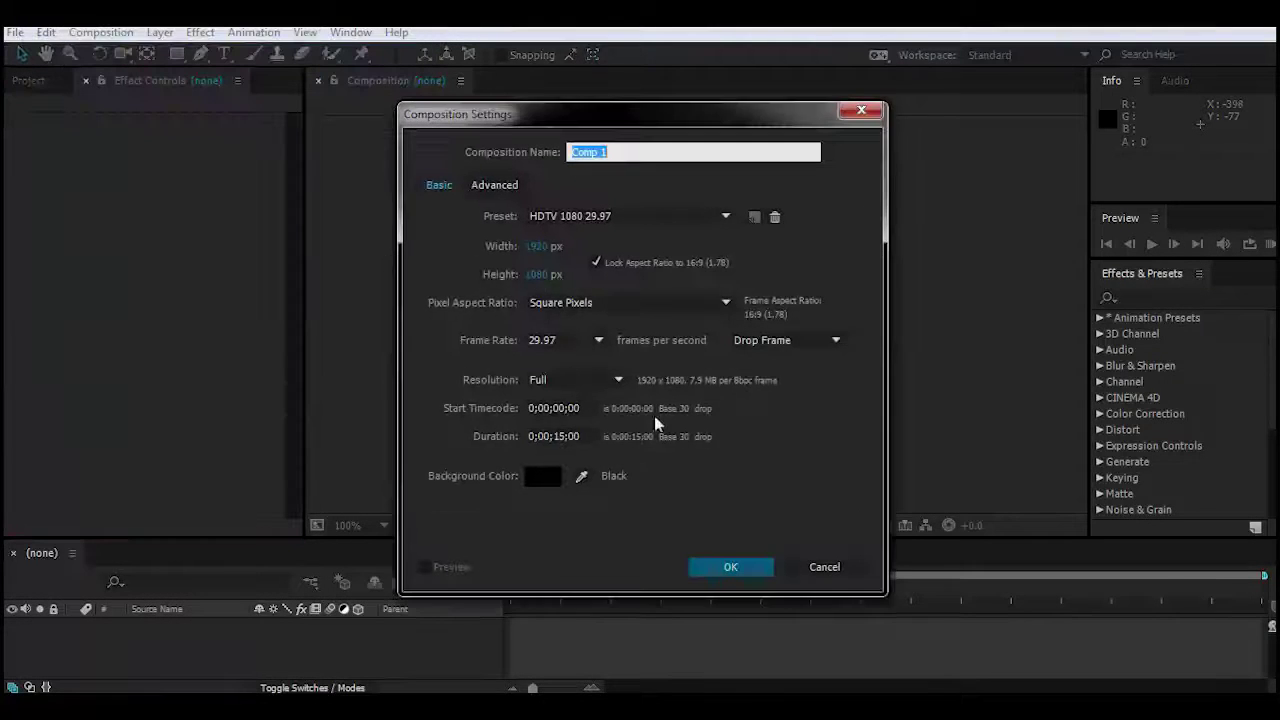
key("Return")
left_click(160, 32)
left_click(560, 52)
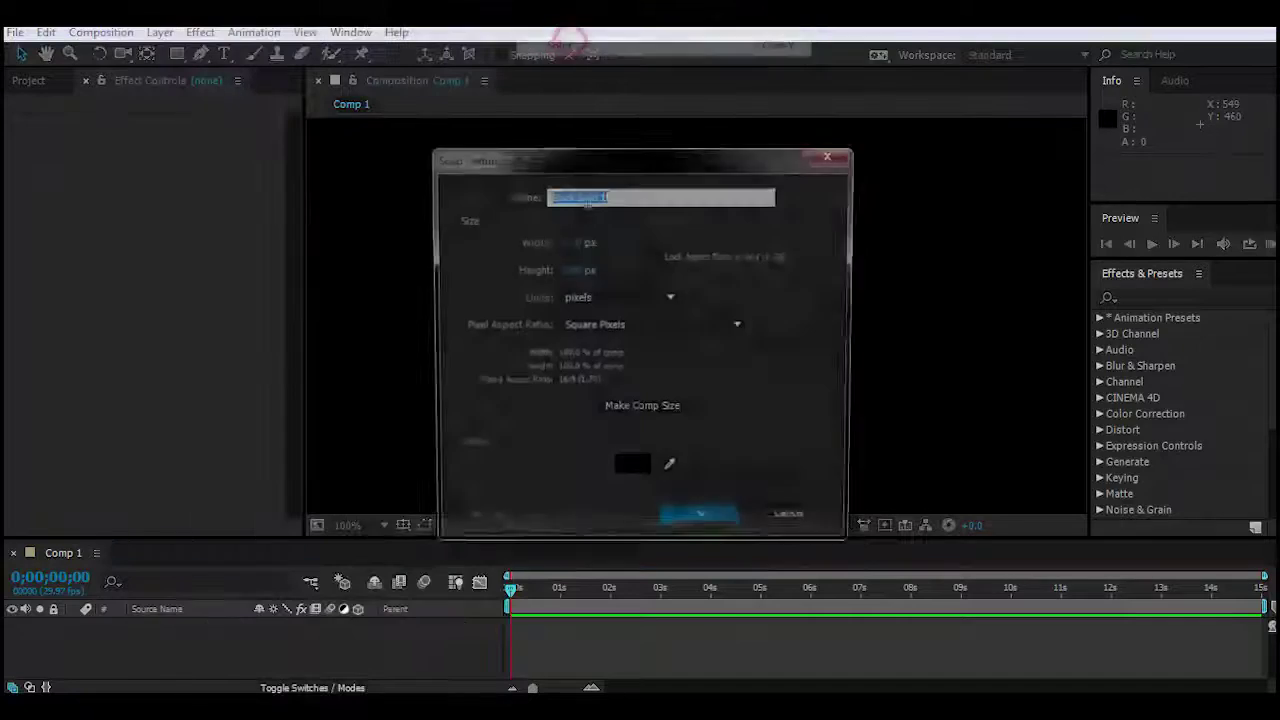
key("Return")
Apply the Video Copilot Element effect to the solid and open its Scene Setup
left_click(200, 32)
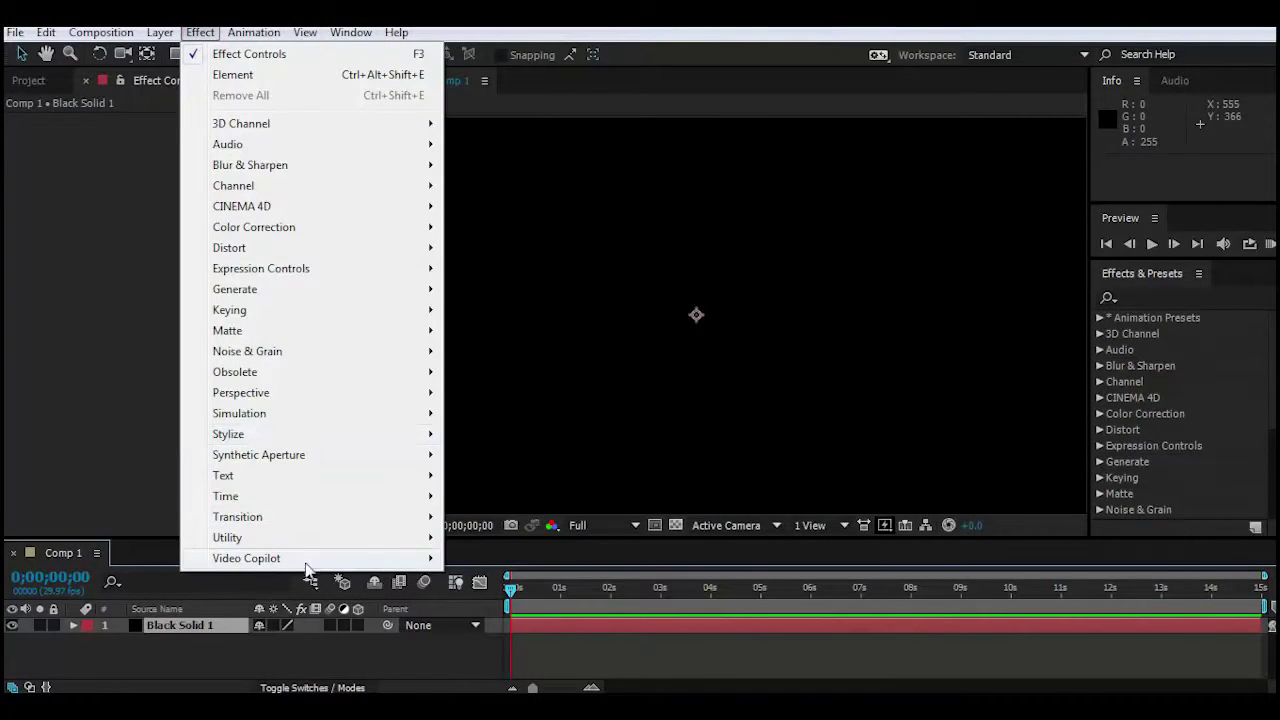
left_click(490, 572)
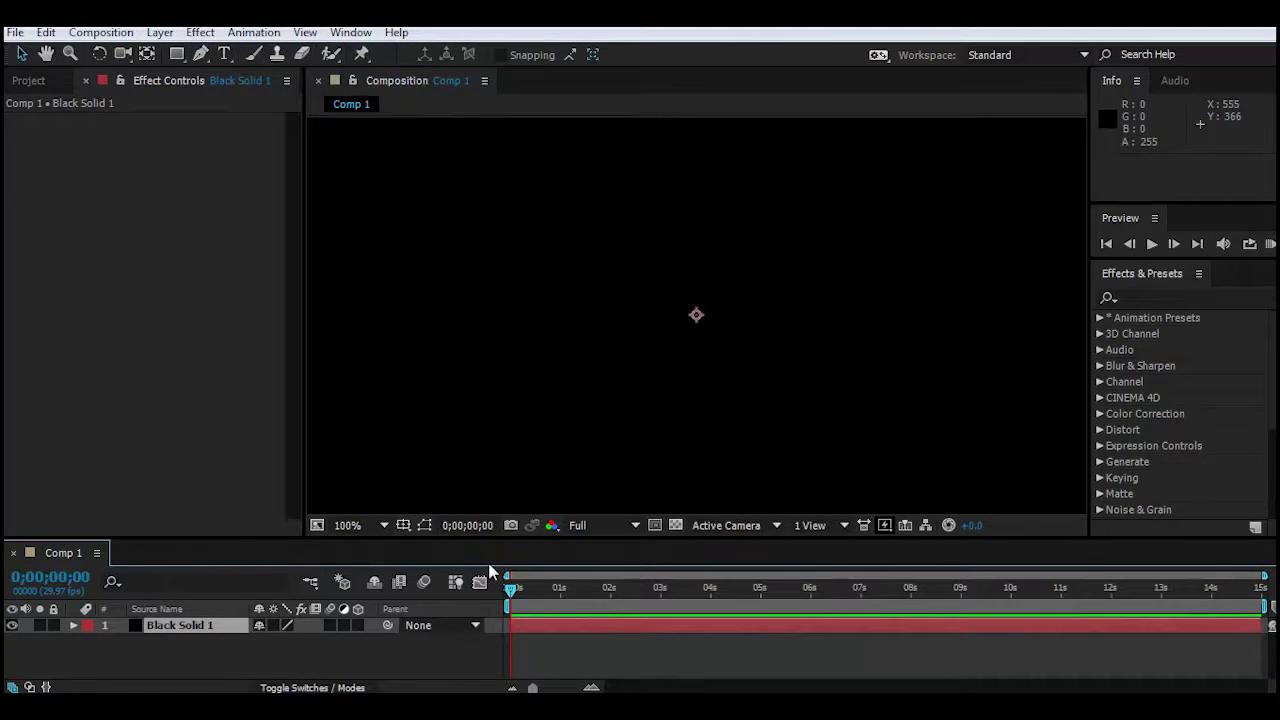
left_click(112, 158)
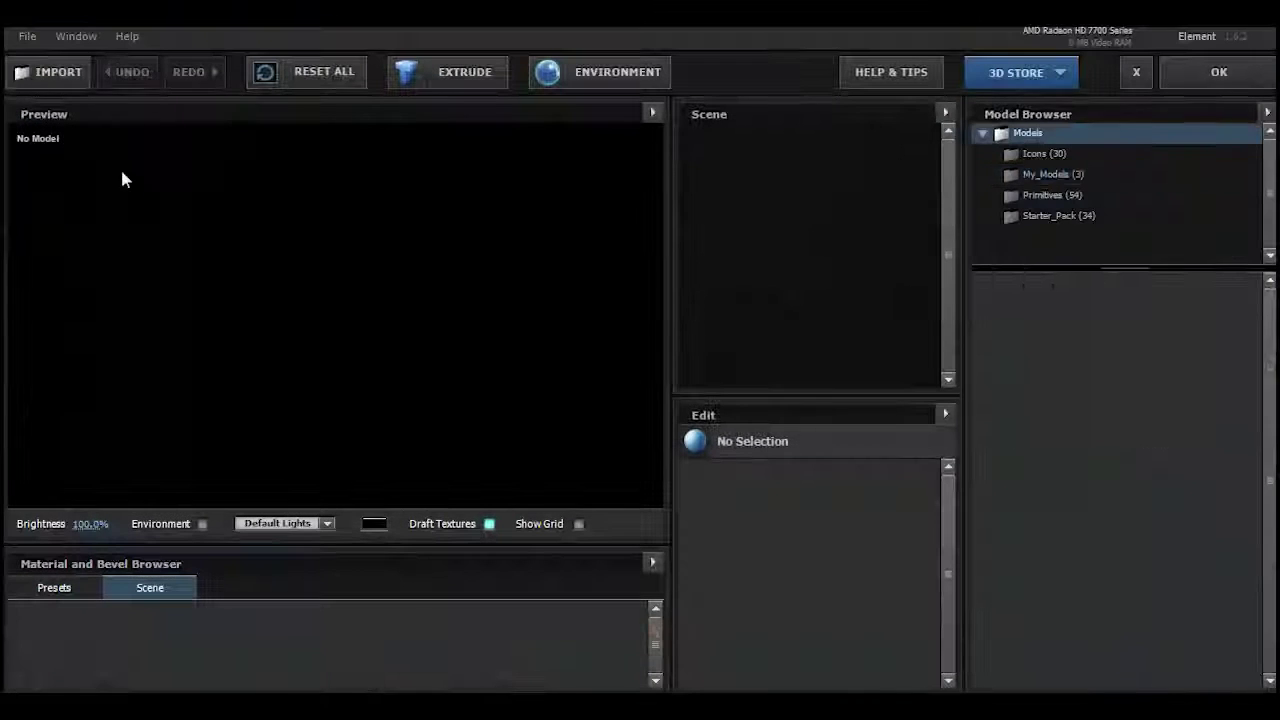
Import the OBJ model 10 into the Element scene
left_click(22, 76)
scroll(286, 314, "down", 3)
left_click(583, 193)
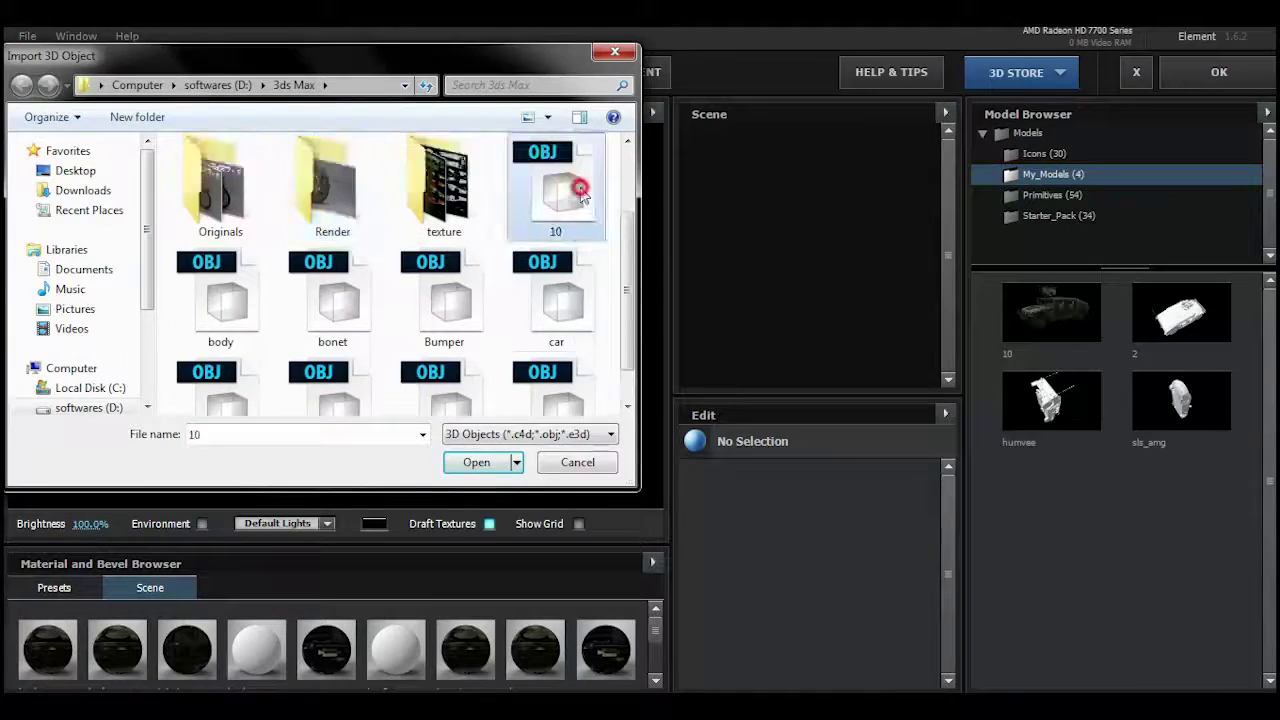
double_click(583, 193)
Set Tex_0023_1 as the diffuse texture of the door and body materials
left_click(880, 242)
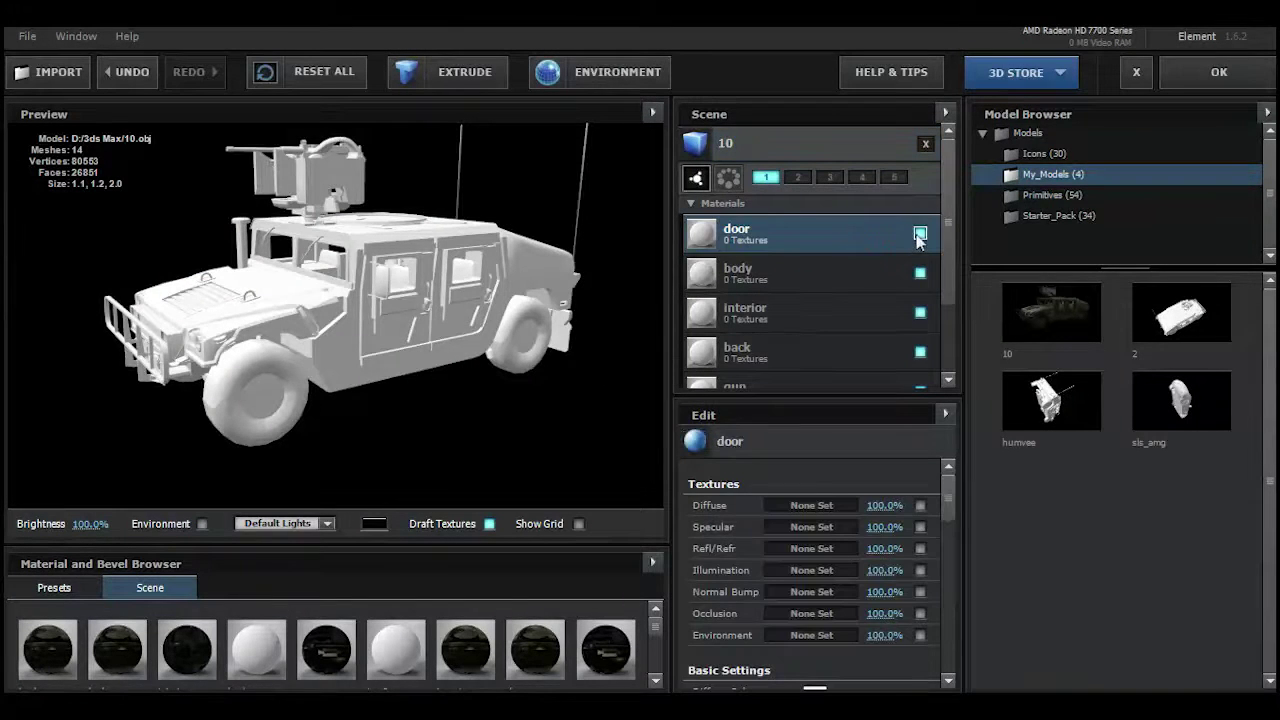
key("alt+Tab")
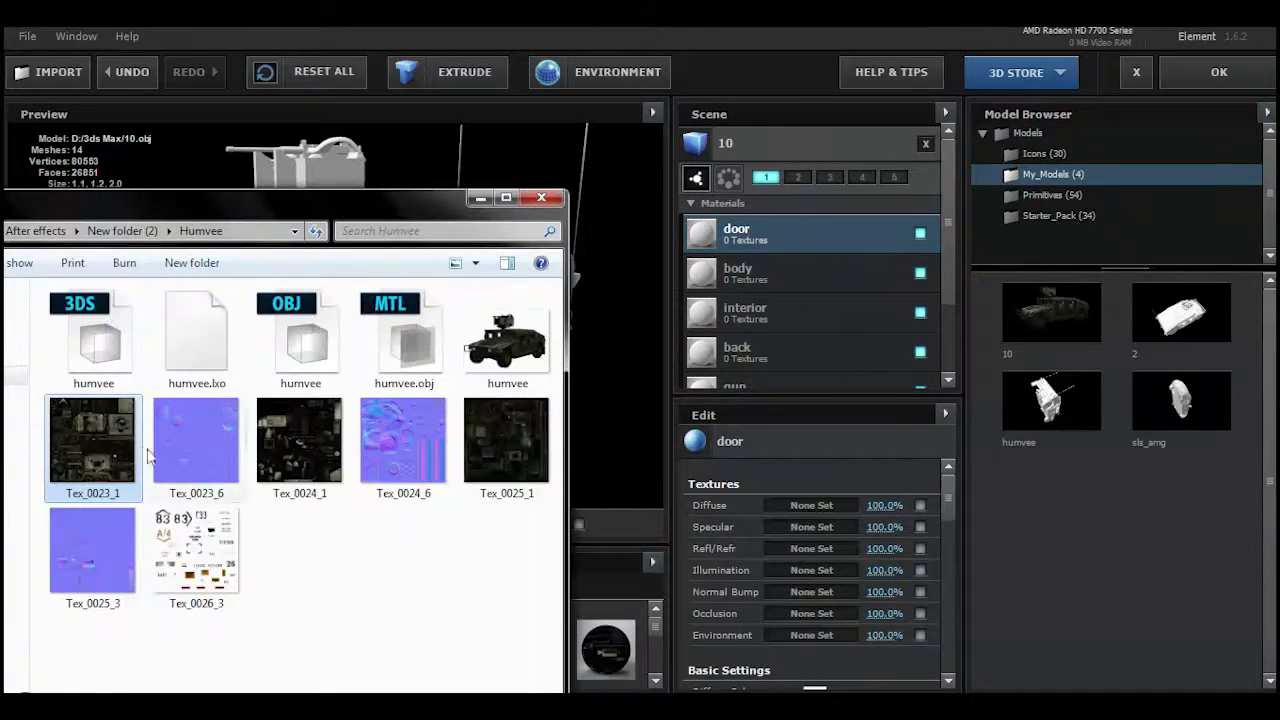
left_click_drag(780, 492, 810, 505)
left_click(920, 272)
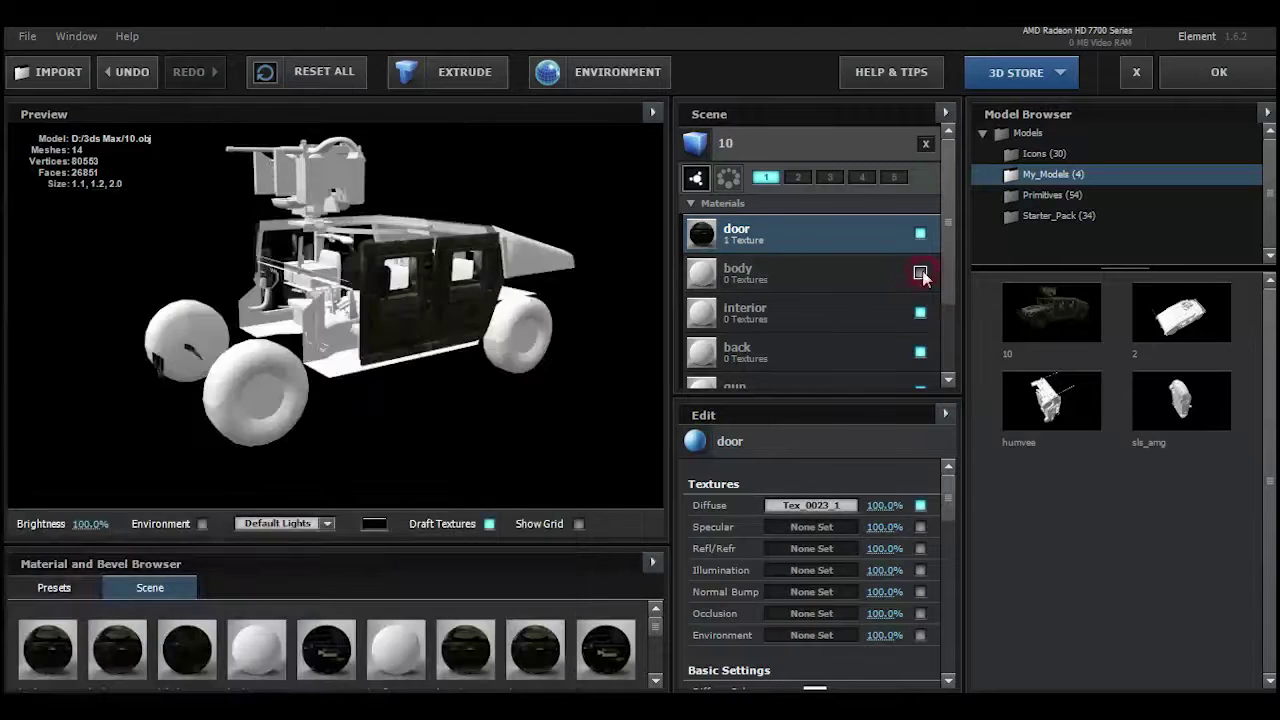
key("alt+Tab")
left_click(786, 271)
key("alt+Tab")
left_click_drag(797, 513, 805, 506)
left_click(920, 312)
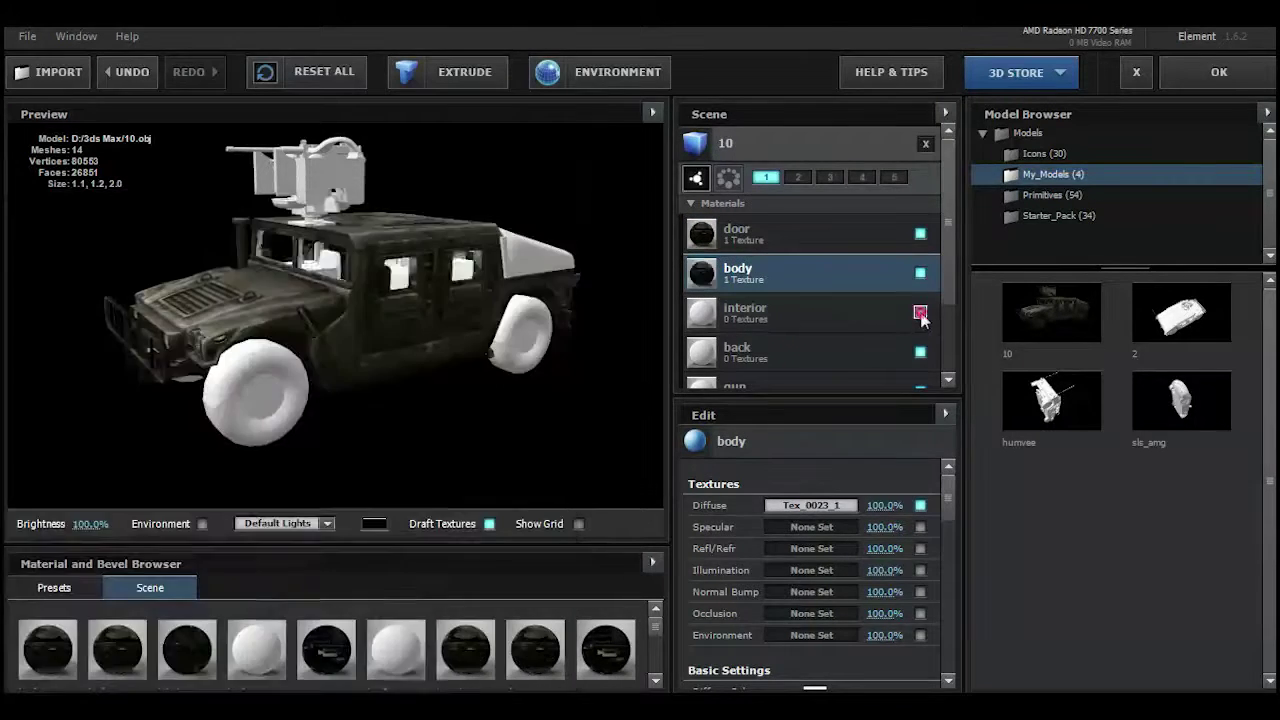
Set Tex_0023_1 as the diffuse texture of the interior, back and gun materials
left_click(890, 316)
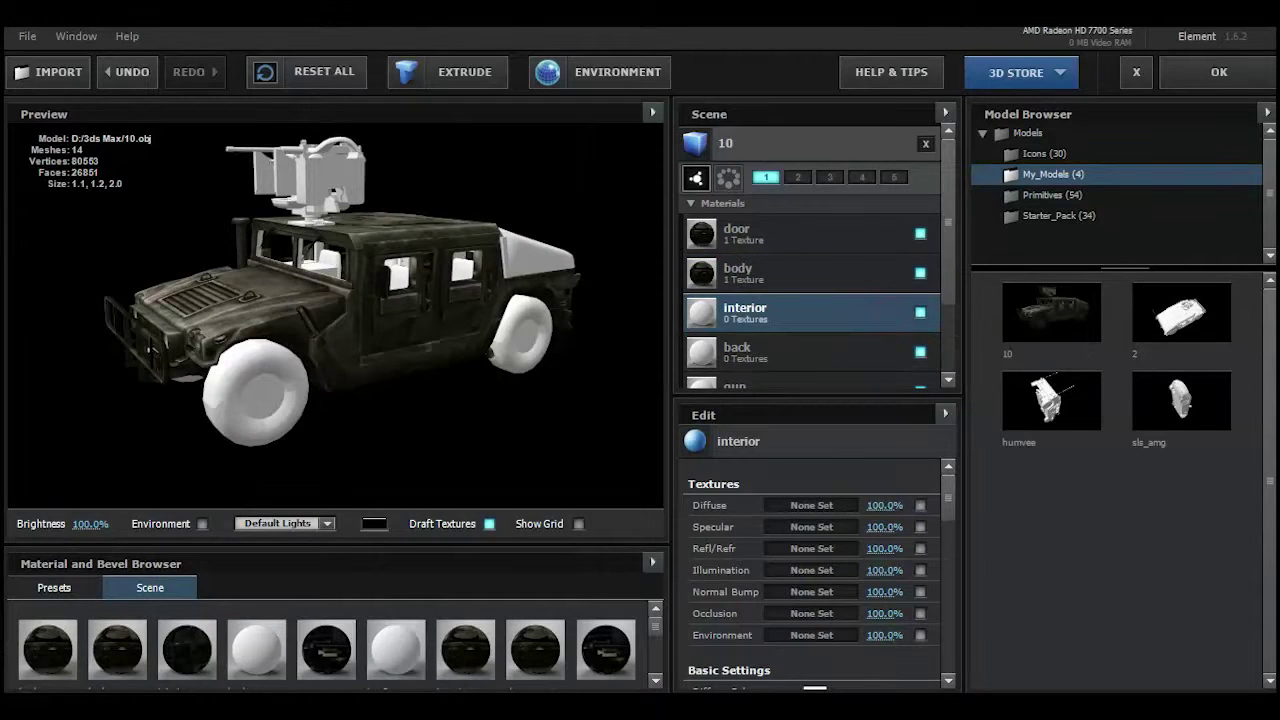
key("alt+Tab")
left_click_drag(485, 440, 840, 503)
left_click(885, 355)
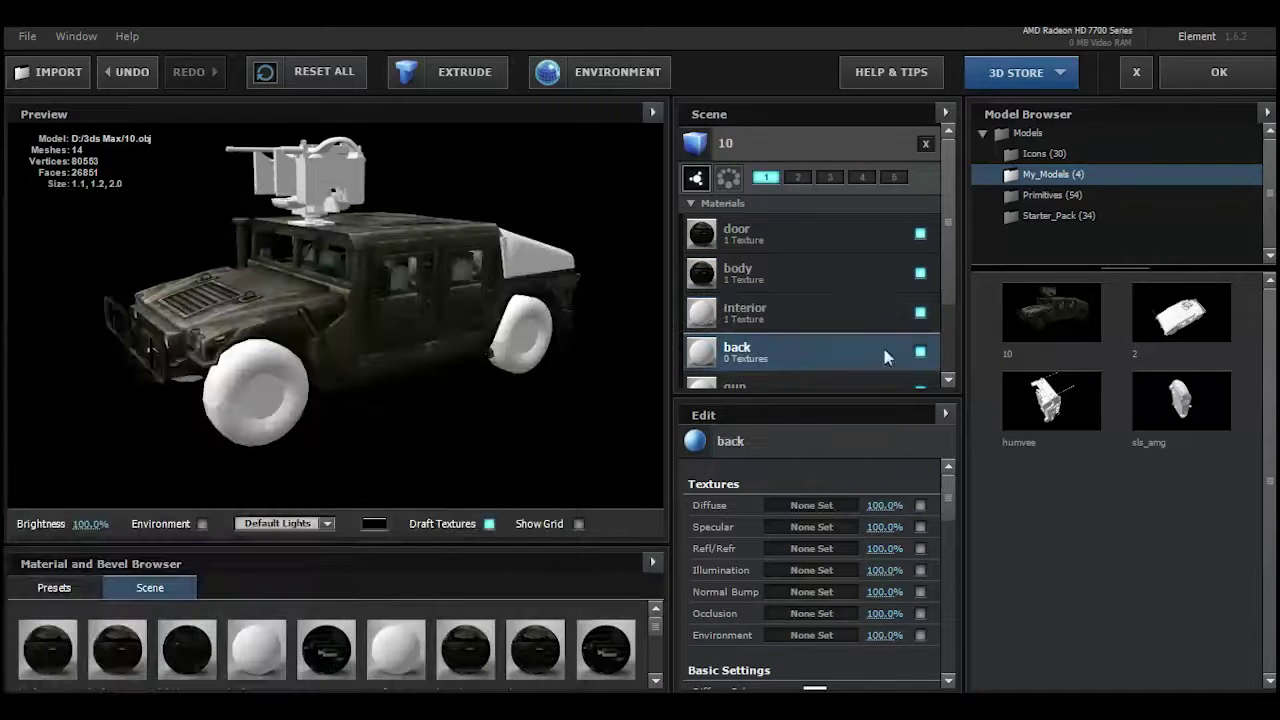
key("alt+Tab")
left_click_drag(92, 440, 812, 505)
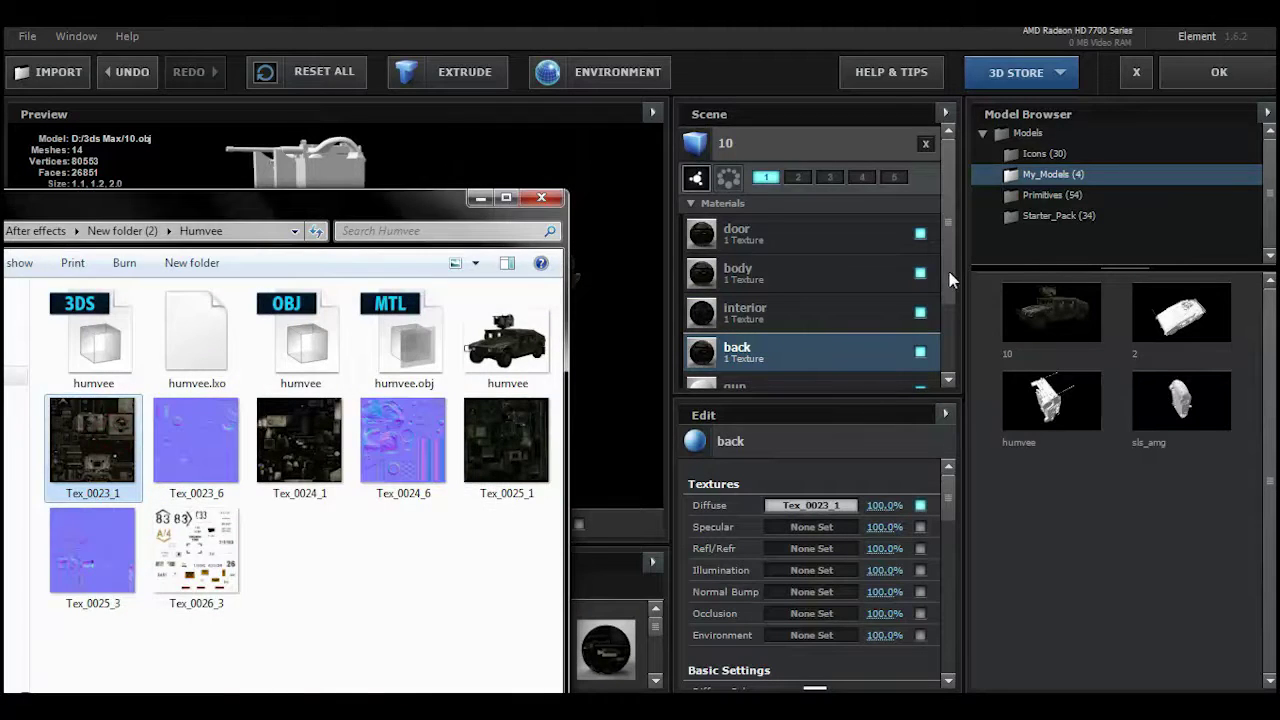
left_click(950, 280)
scroll(950, 280, "down", 1)
left_click(880, 335)
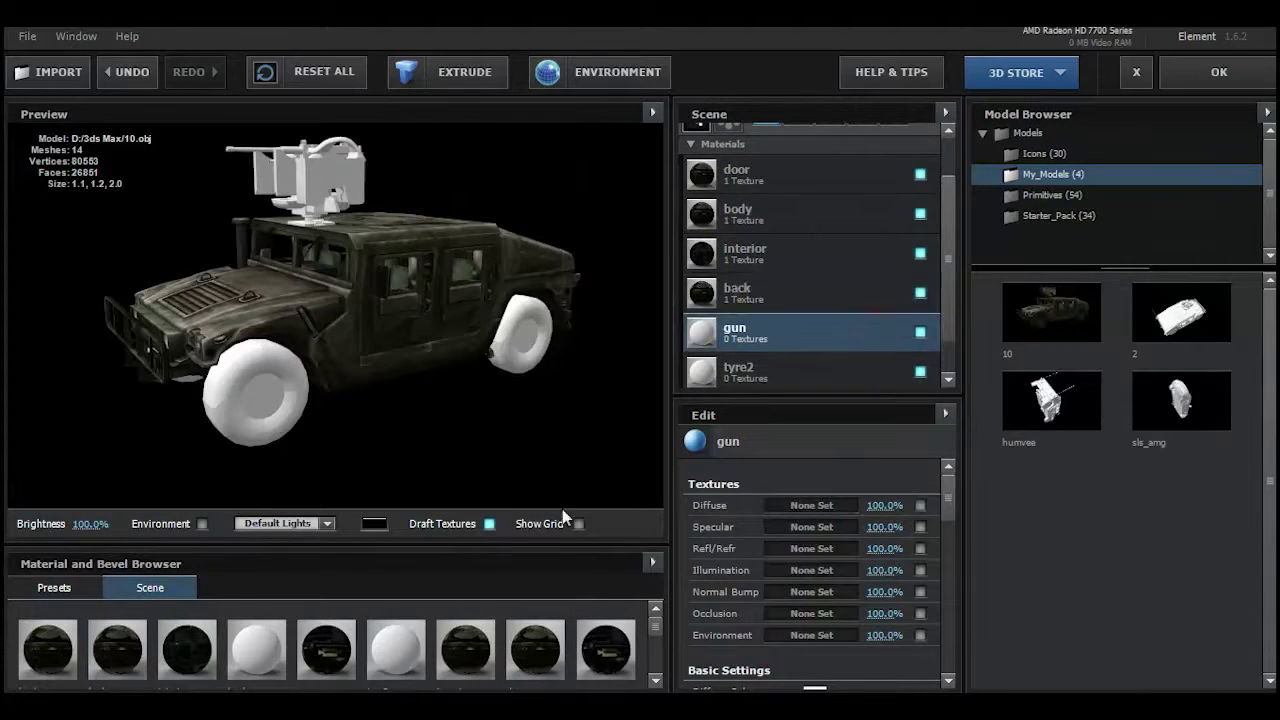
key("alt+Tab")
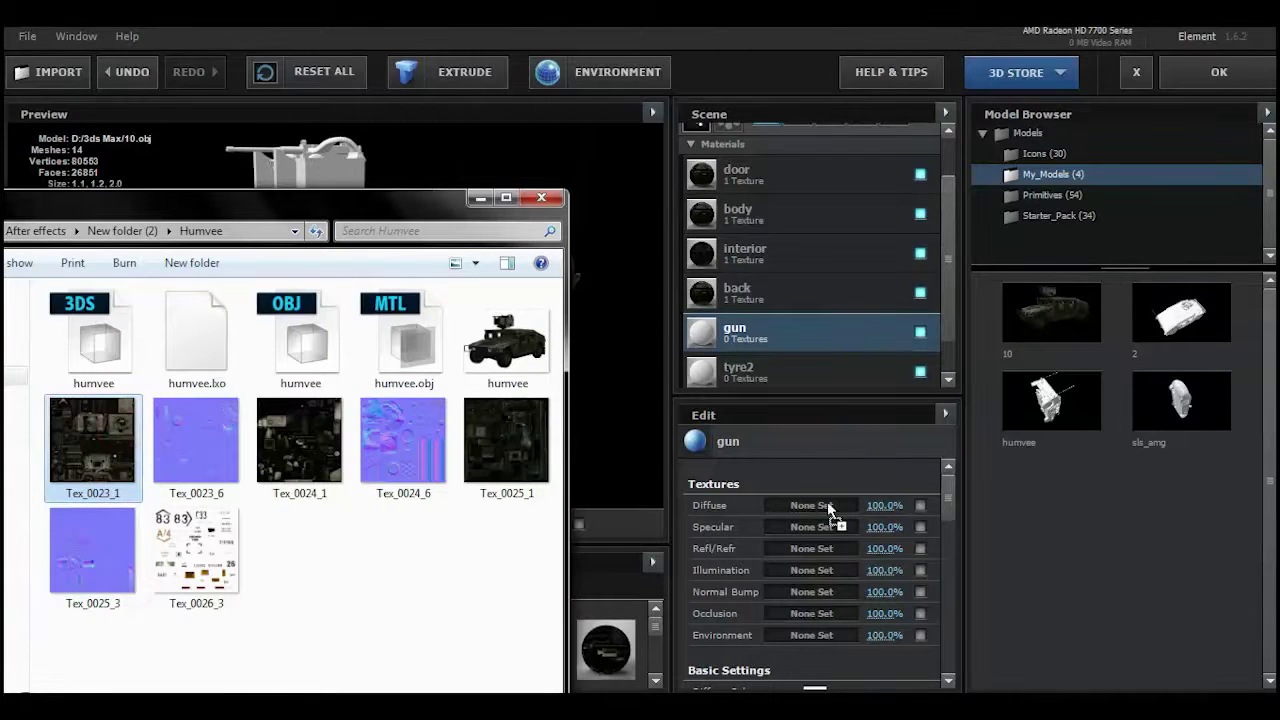
left_click_drag(827, 503, 815, 505)
Make the tyre2 and tyre_1 materials visible and give them the Tex_0023_1 diffuse texture
left_click(784, 370)
left_click(919, 373)
key("alt+Tab")
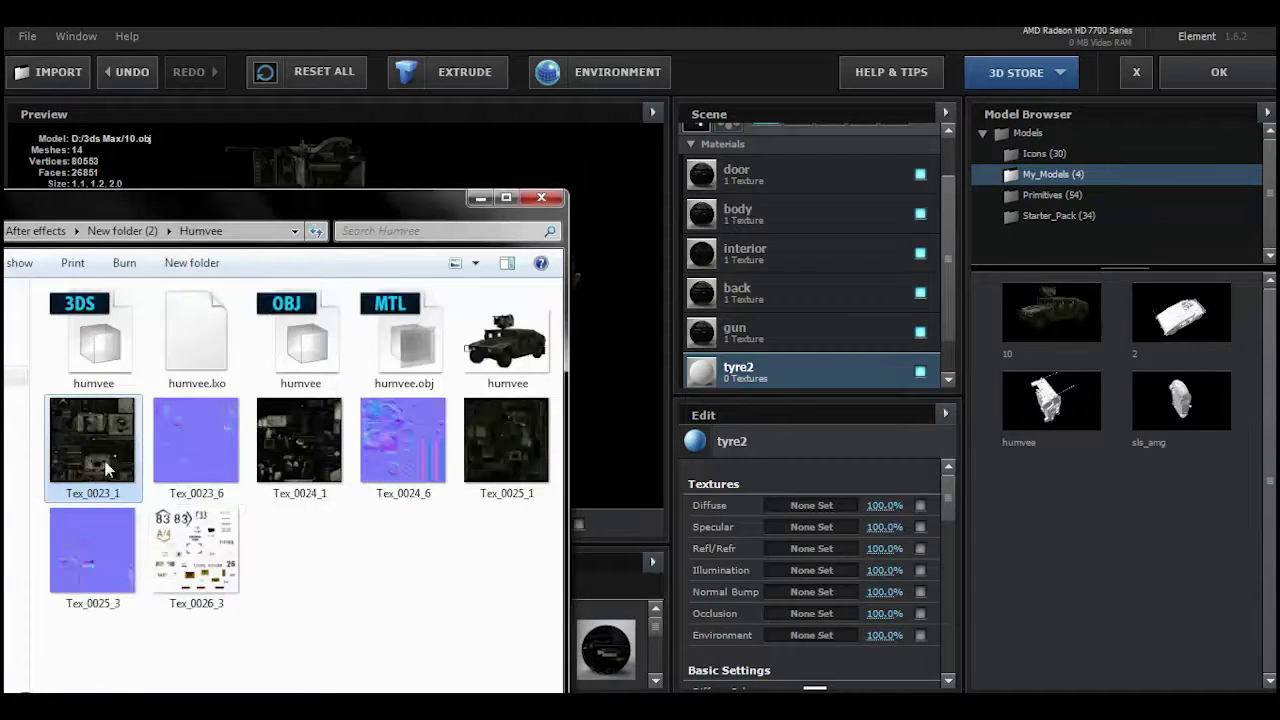
left_click(946, 359)
left_click(918, 366)
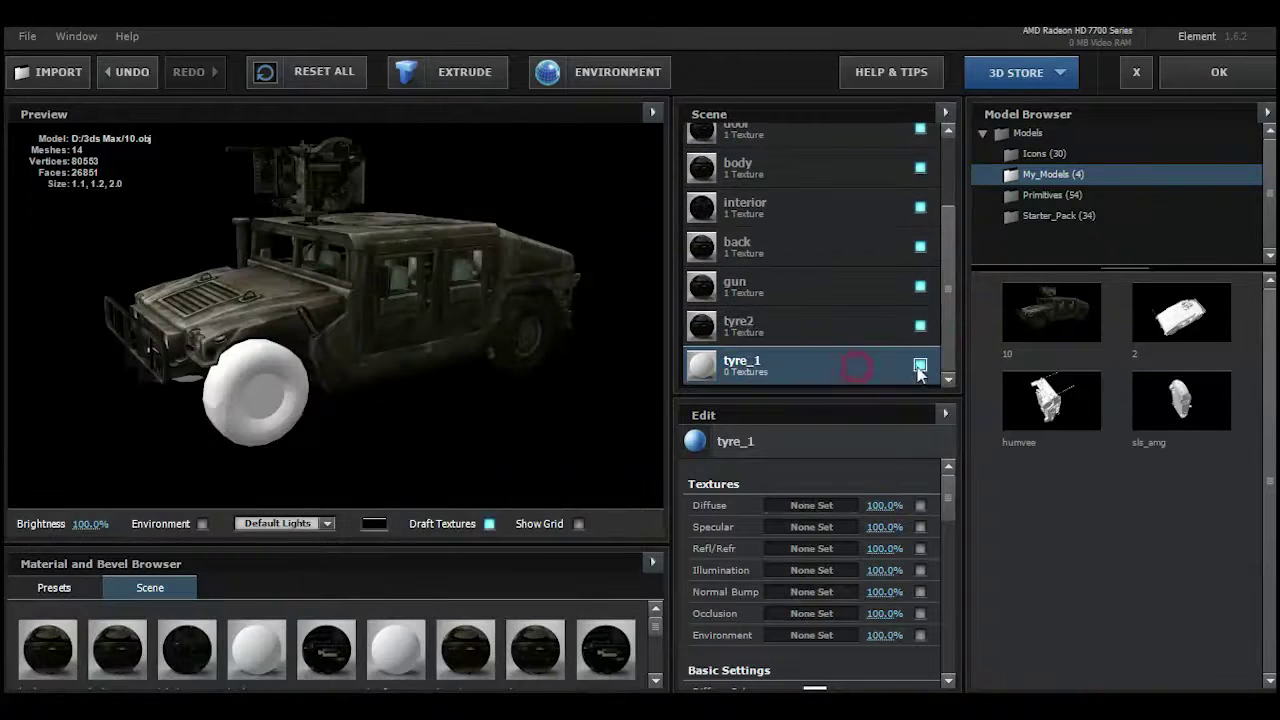
left_click(920, 367)
key("alt+Tab")
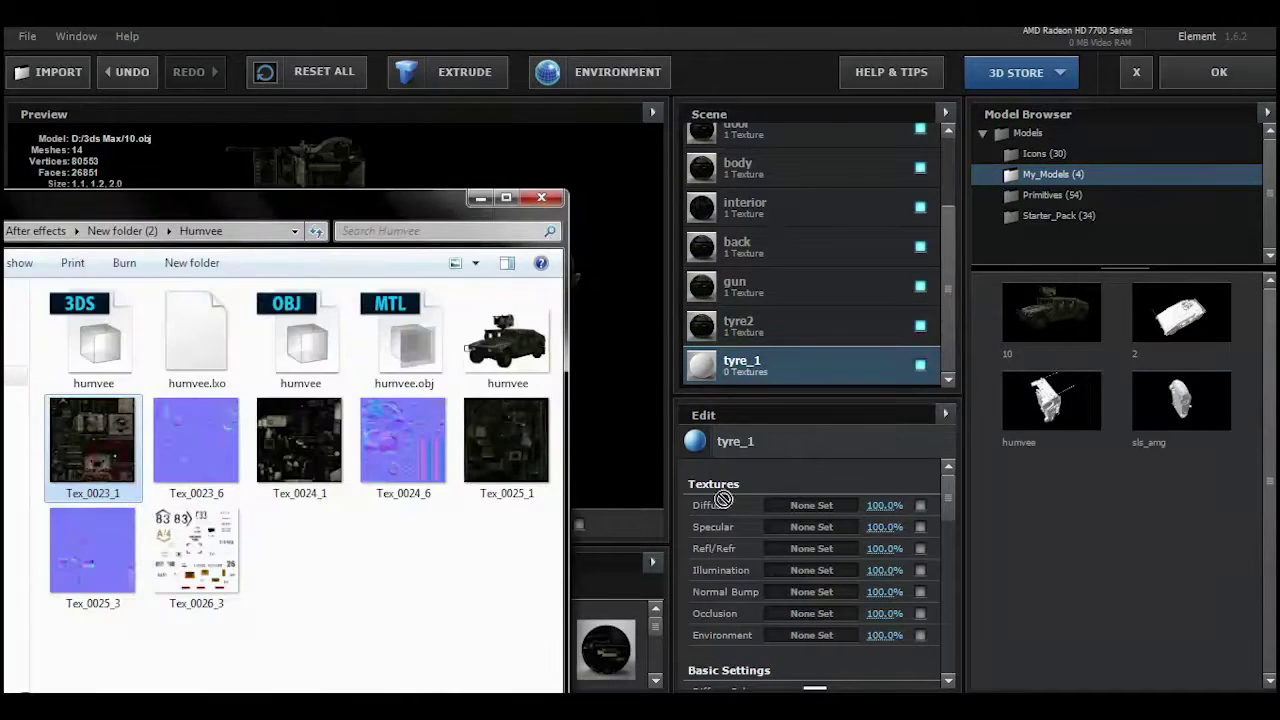
left_click_drag(722, 499, 806, 511)
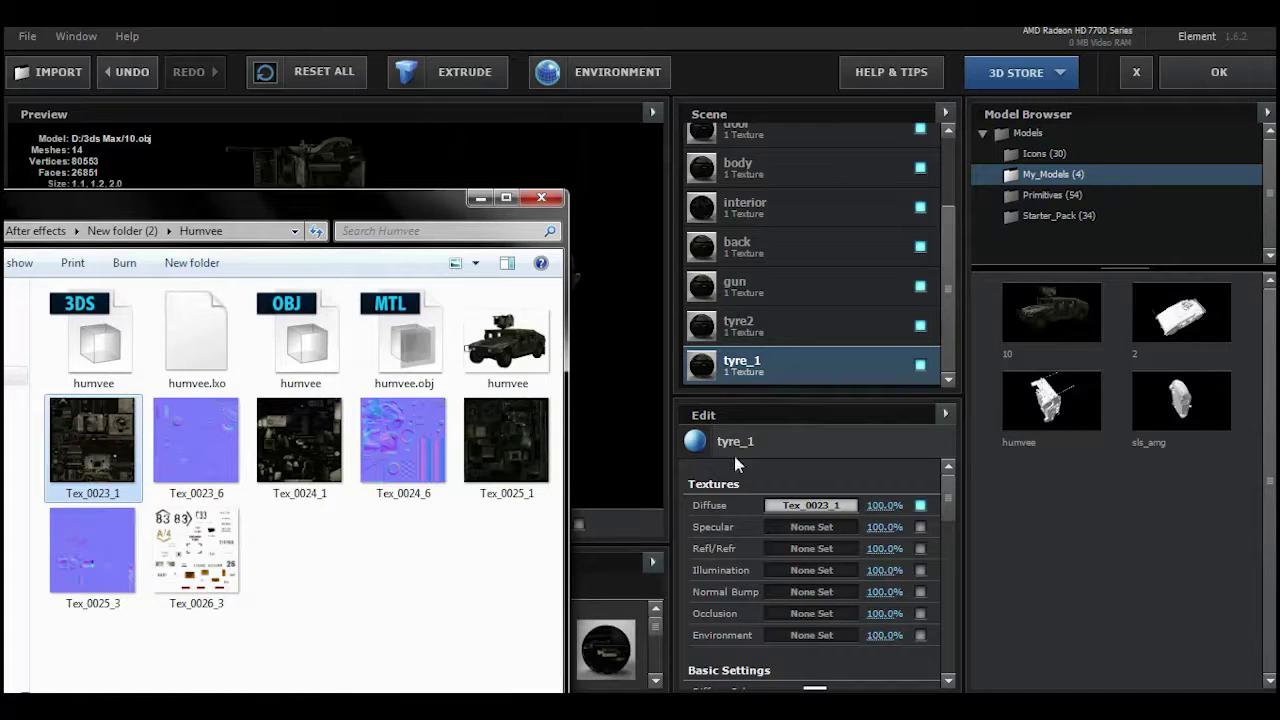
left_click(643, 387)
Hide the back material by unchecking its visibility
mouse_move(378, 313)
left_mouse_down()
mouse_move(583, 334)
mouse_move(510, 279)
mouse_move(272, 265)
left_mouse_up()
scroll(946, 248, "up", 1)
scroll(953, 243, "down", 1)
left_click(920, 260)
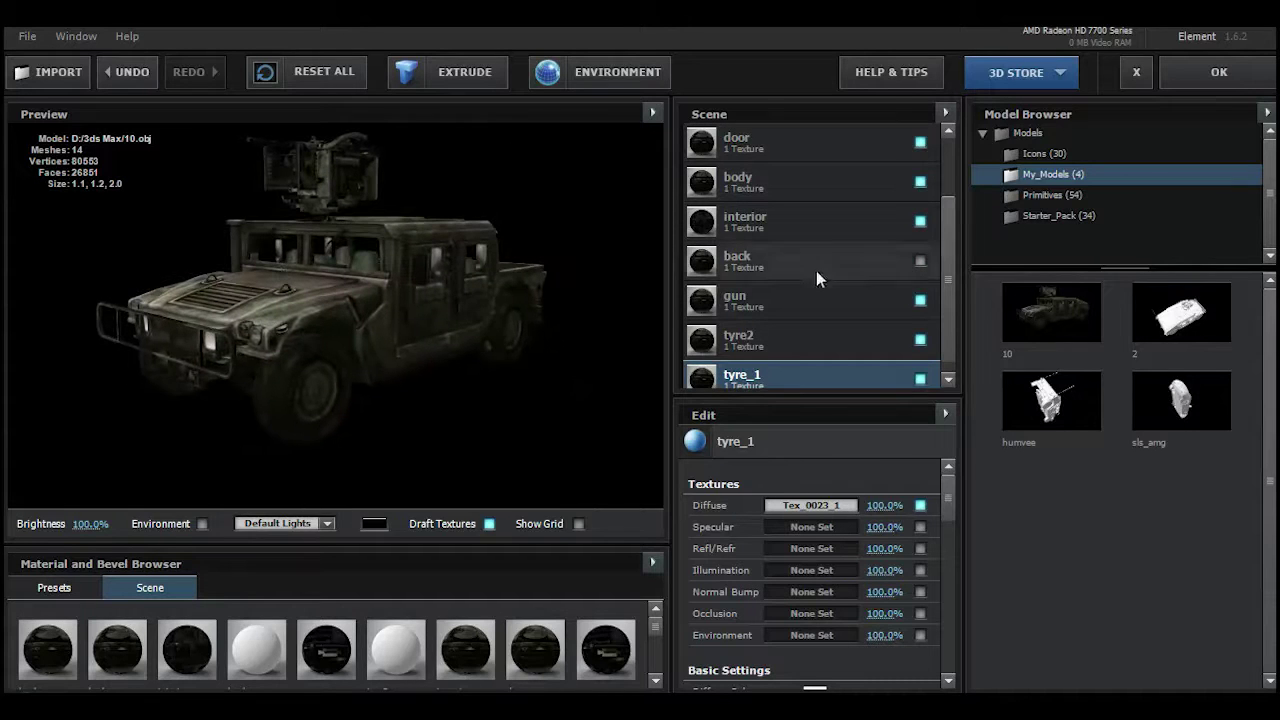
scroll(833, 303, "up", 2)
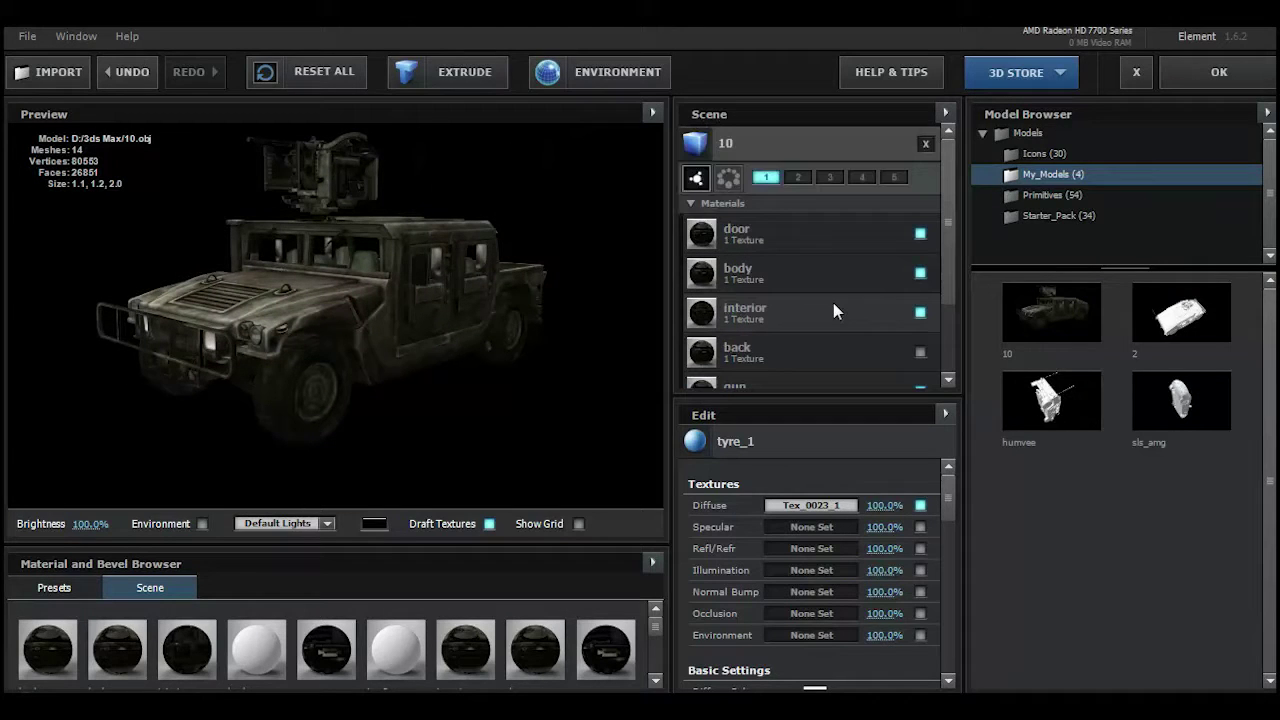
Save the Humvee model as a preset in My_Models, overwriting the existing preset
right_click(830, 146)
left_click(868, 181)
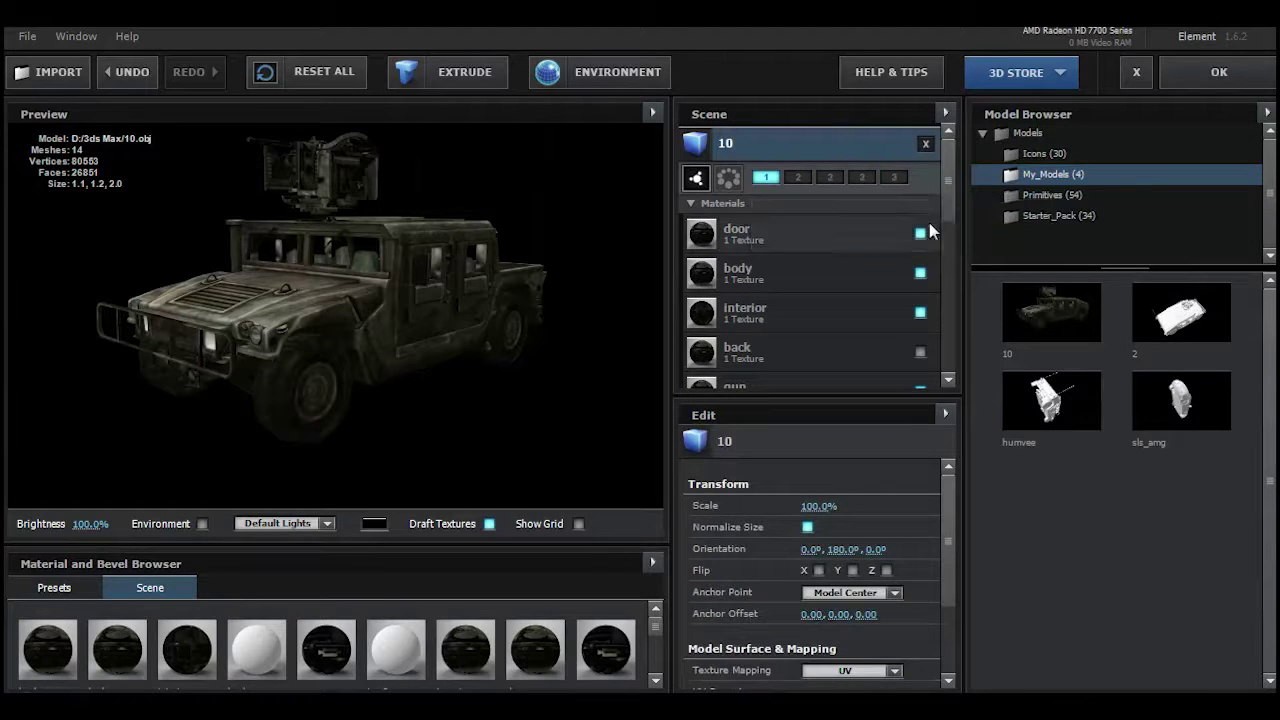
left_click(926, 145)
right_click(881, 152)
left_click(945, 255)
left_click(583, 288)
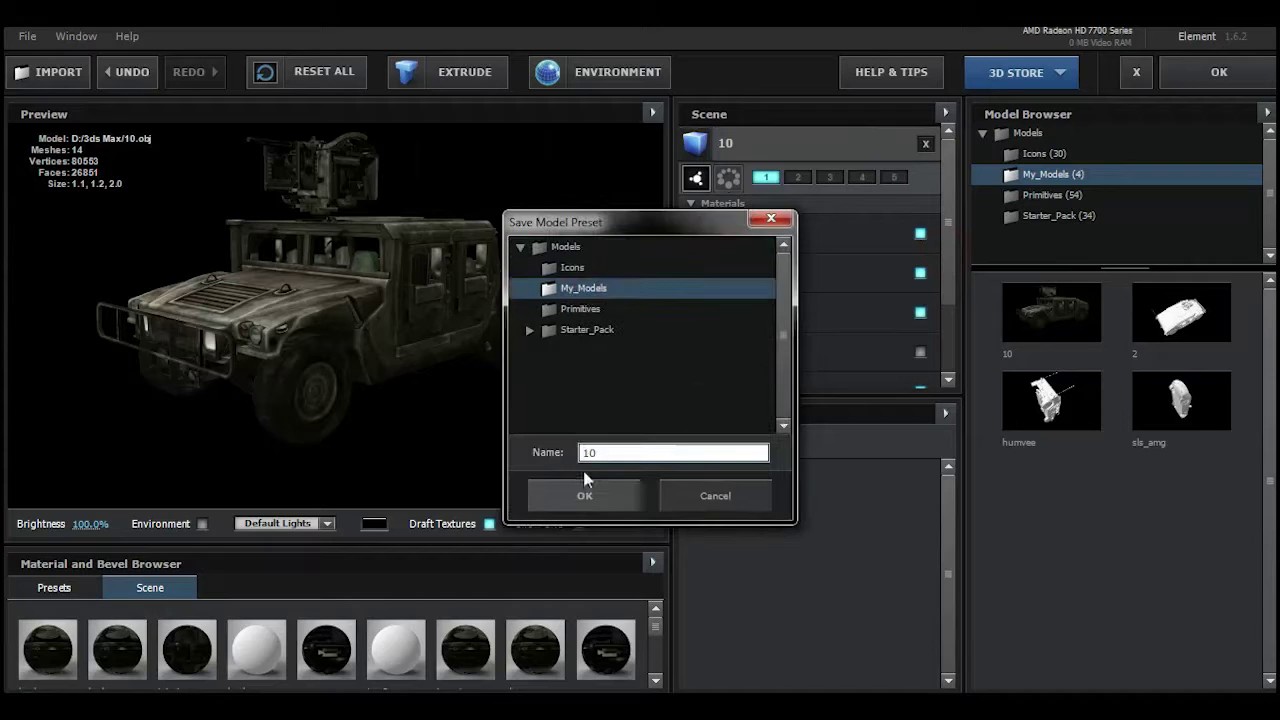
left_click(584, 495)
left_click(600, 394)
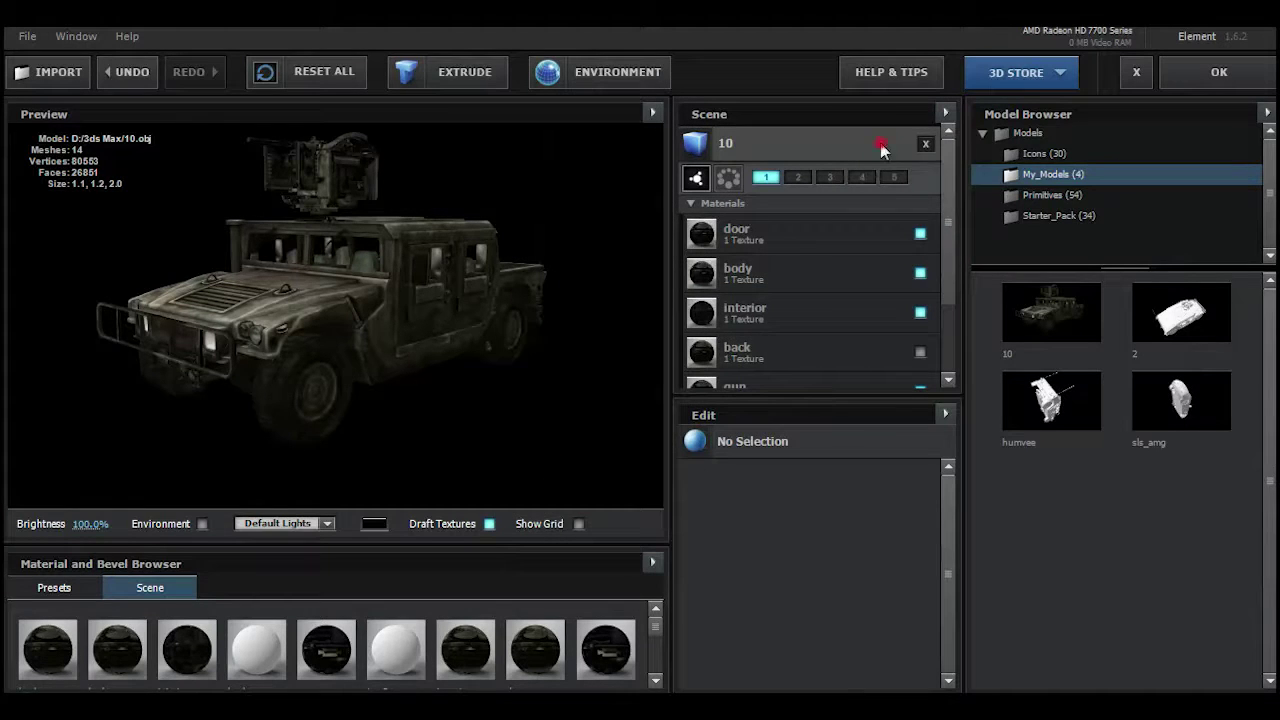
Duplicate the Humvee model and turn on the copy's tyre_1, gun and tyre2 parts
right_click(880, 145)
left_click(946, 190)
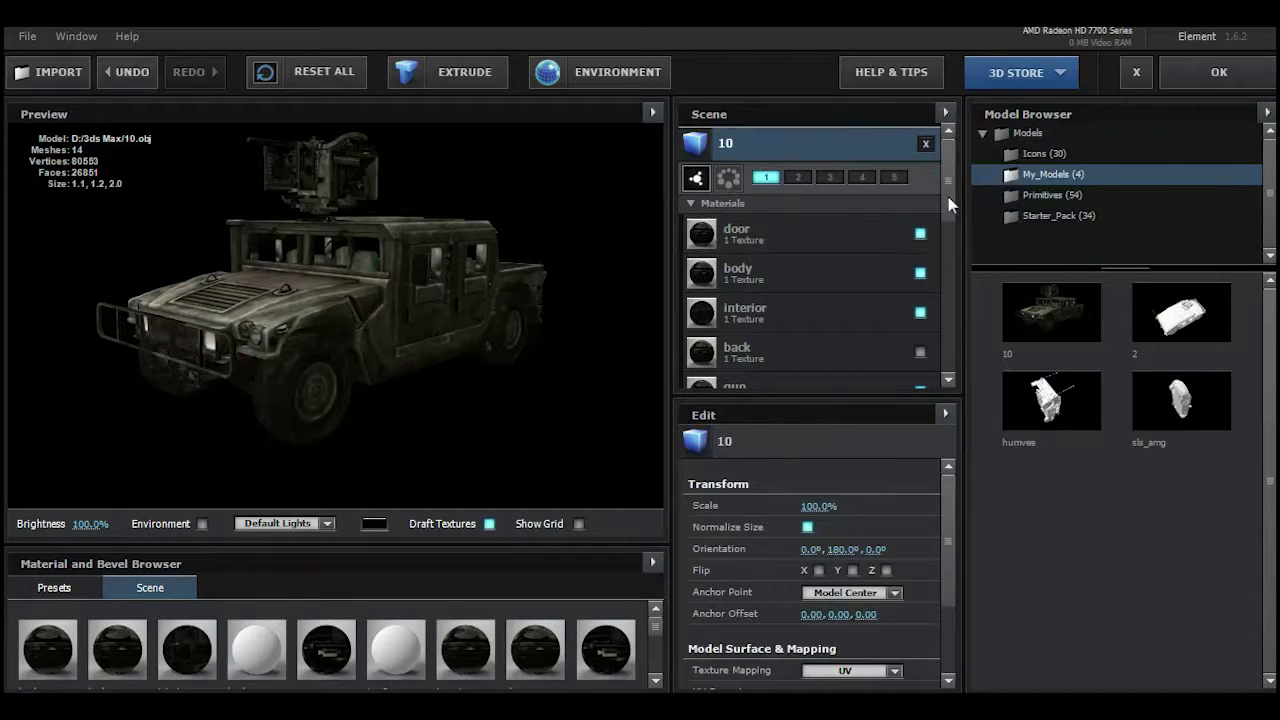
scroll(955, 340, "down", 3)
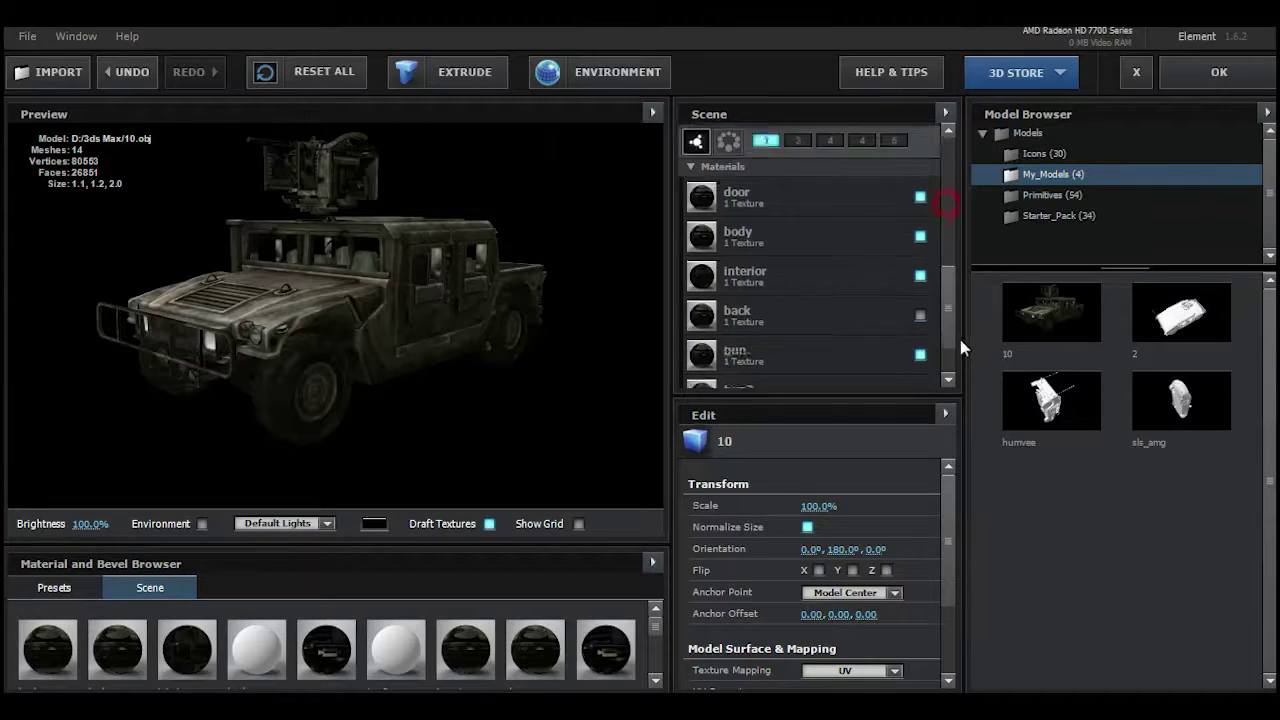
left_click(919, 365)
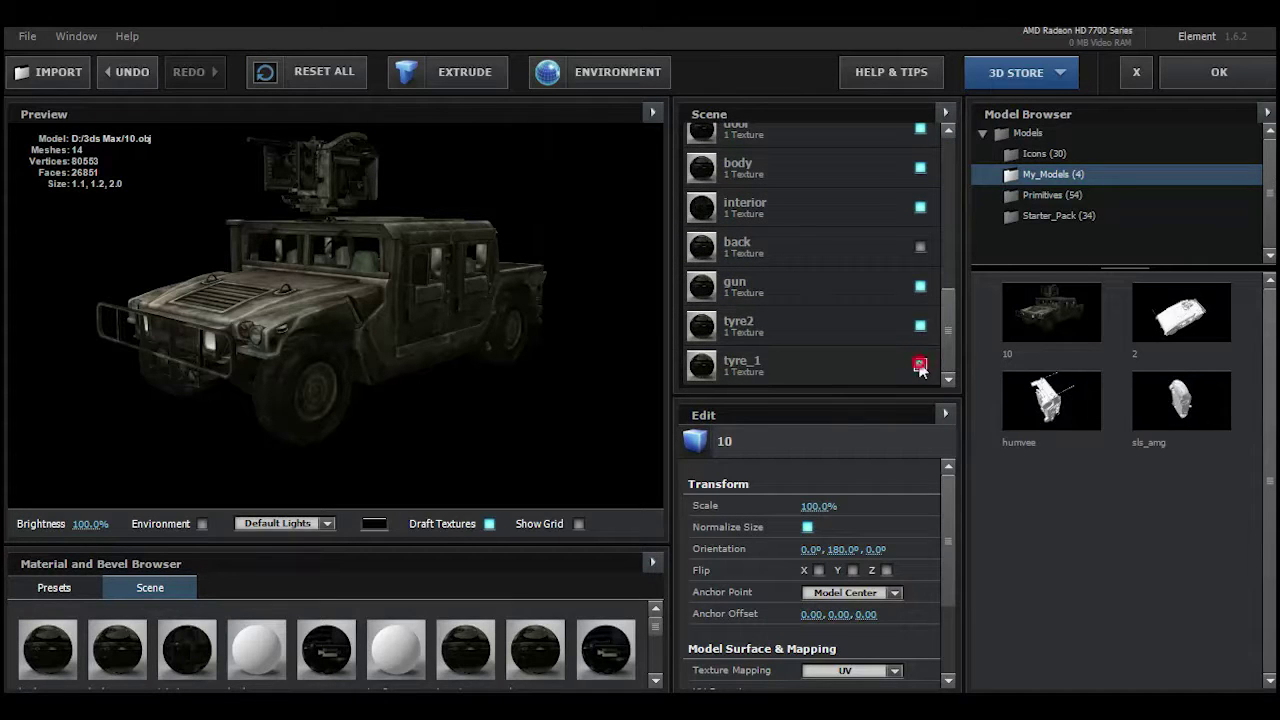
left_click_drag(950, 330, 958, 177)
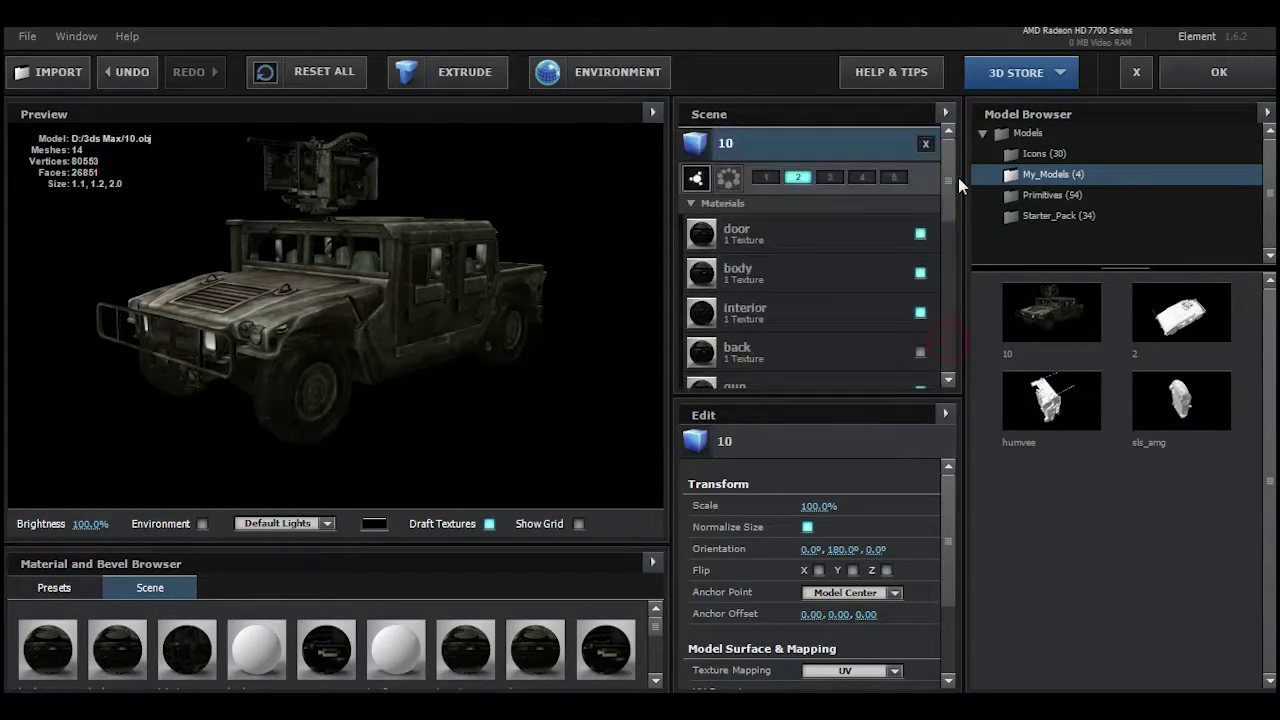
scroll(940, 300, "down", 3)
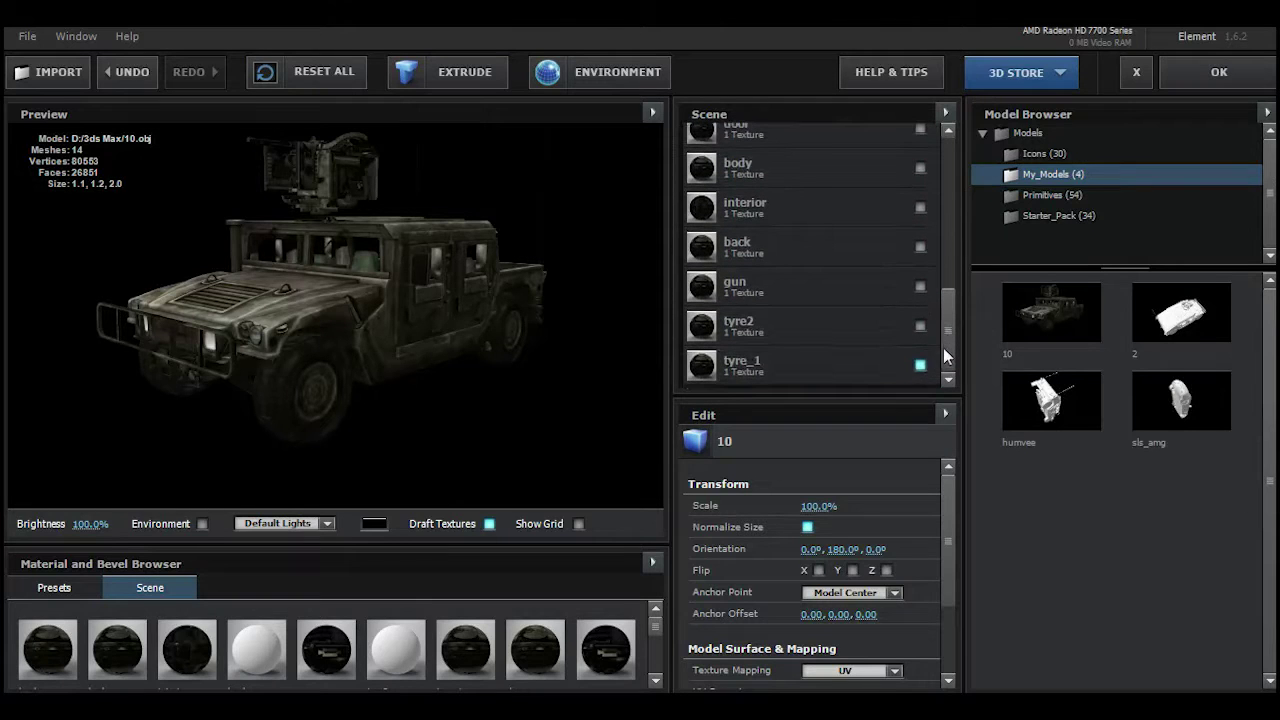
left_click(919, 326)
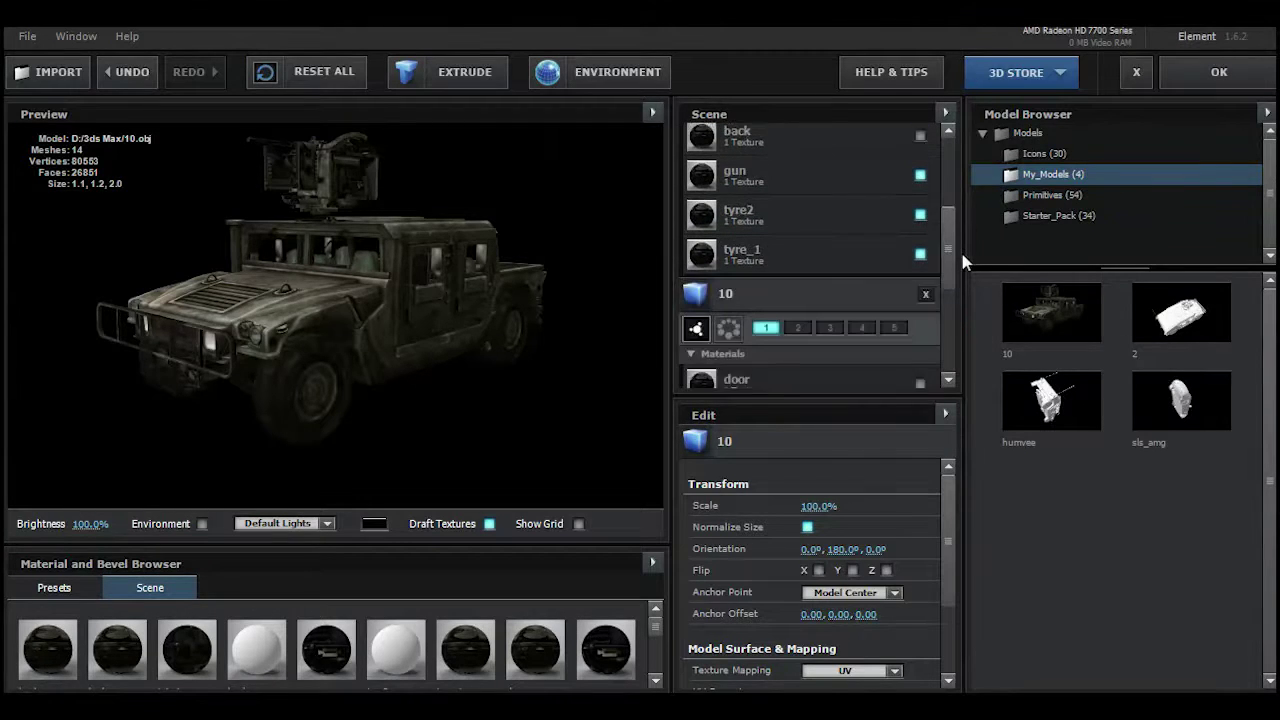
Turn on the copy's door, body and interior parts
scroll(948, 240, "down", 2)
scroll(950, 215, "down", 2)
scroll(952, 192, "down", 1)
scroll(943, 268, "down", 5)
scroll(937, 294, "down", 2)
scroll(930, 281, "up", 2)
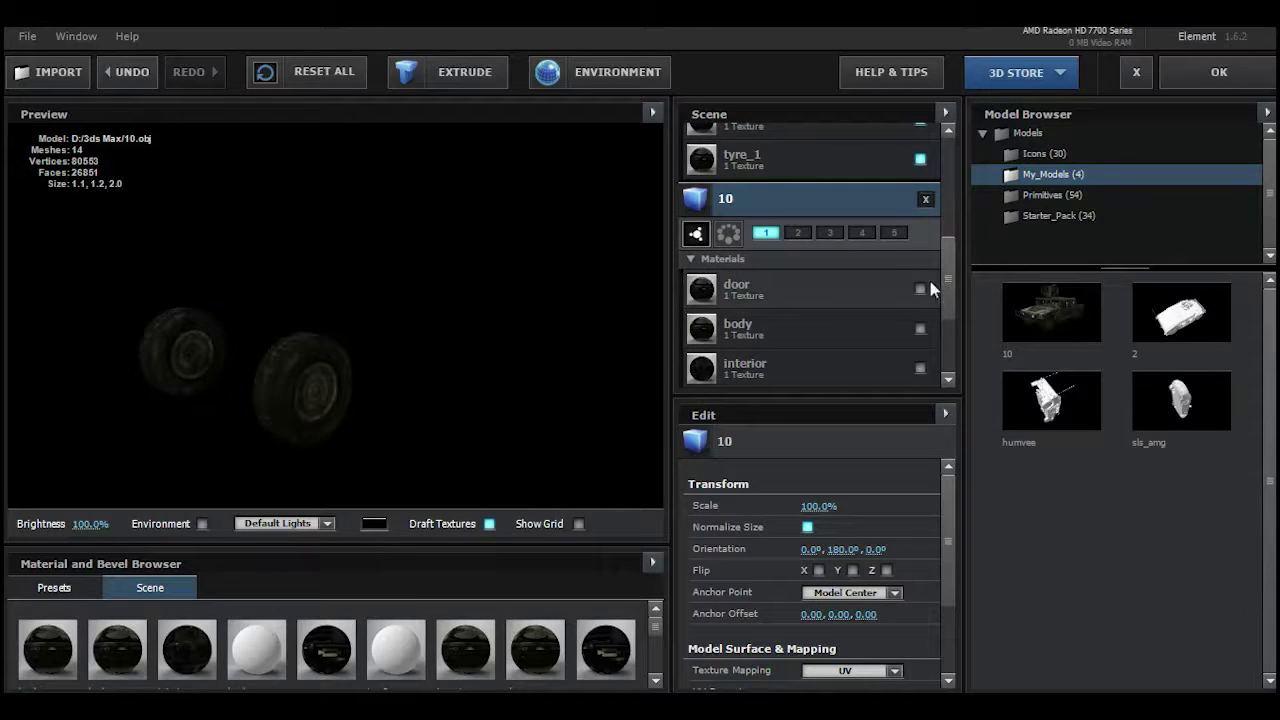
left_click(920, 289)
left_click(920, 289)
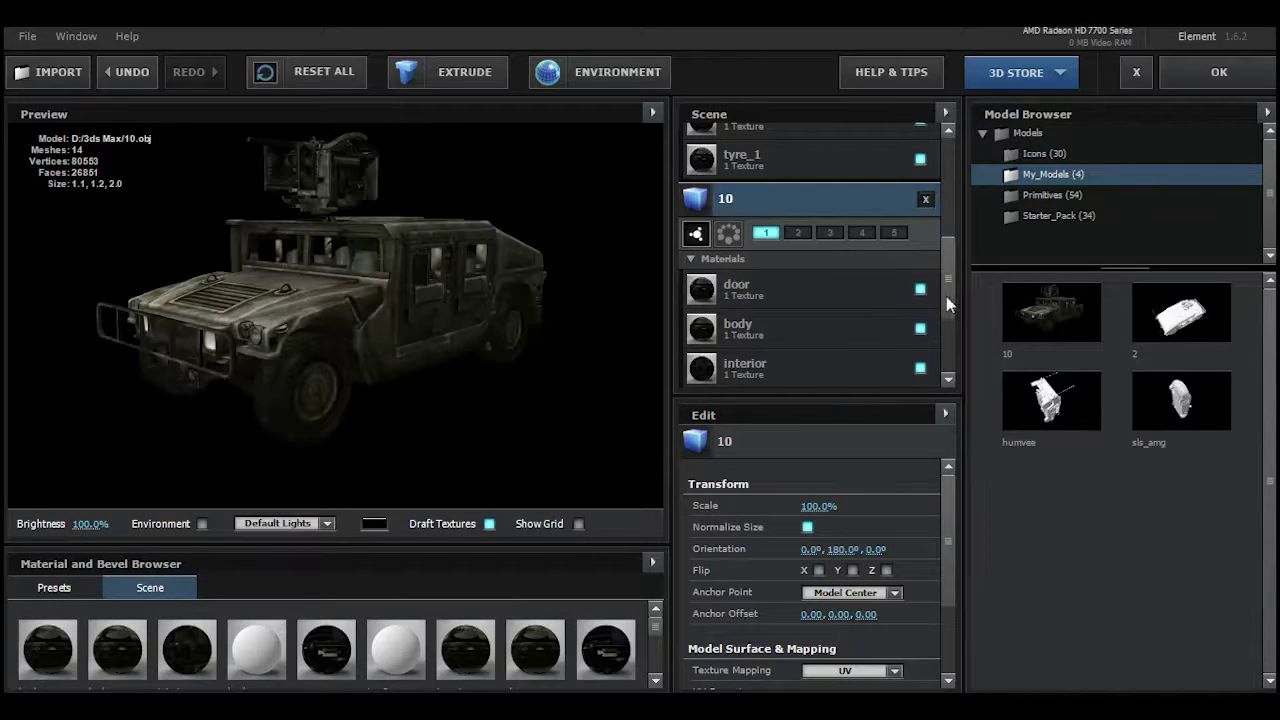
Assign the copy to group 2 and hide its body parts, leaving only tyre_1 and tyre2
scroll(946, 296, "down", 1)
left_click(797, 177)
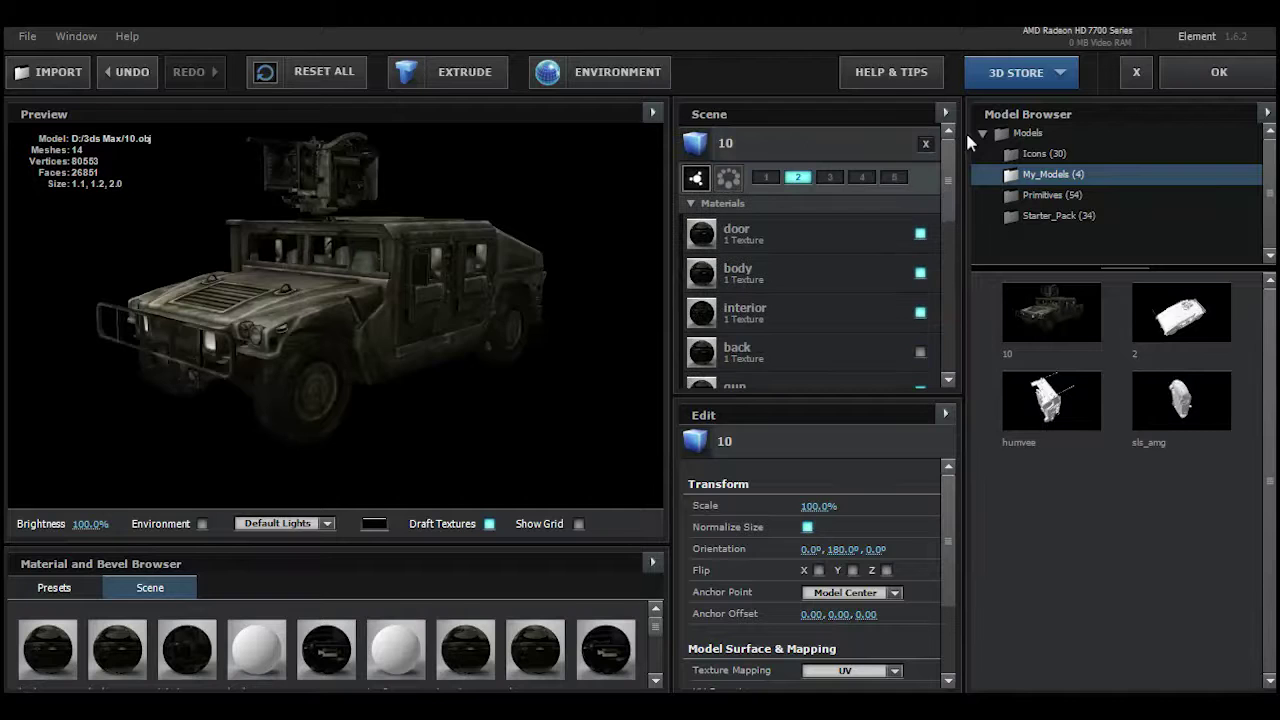
left_click(920, 233)
left_click(920, 233)
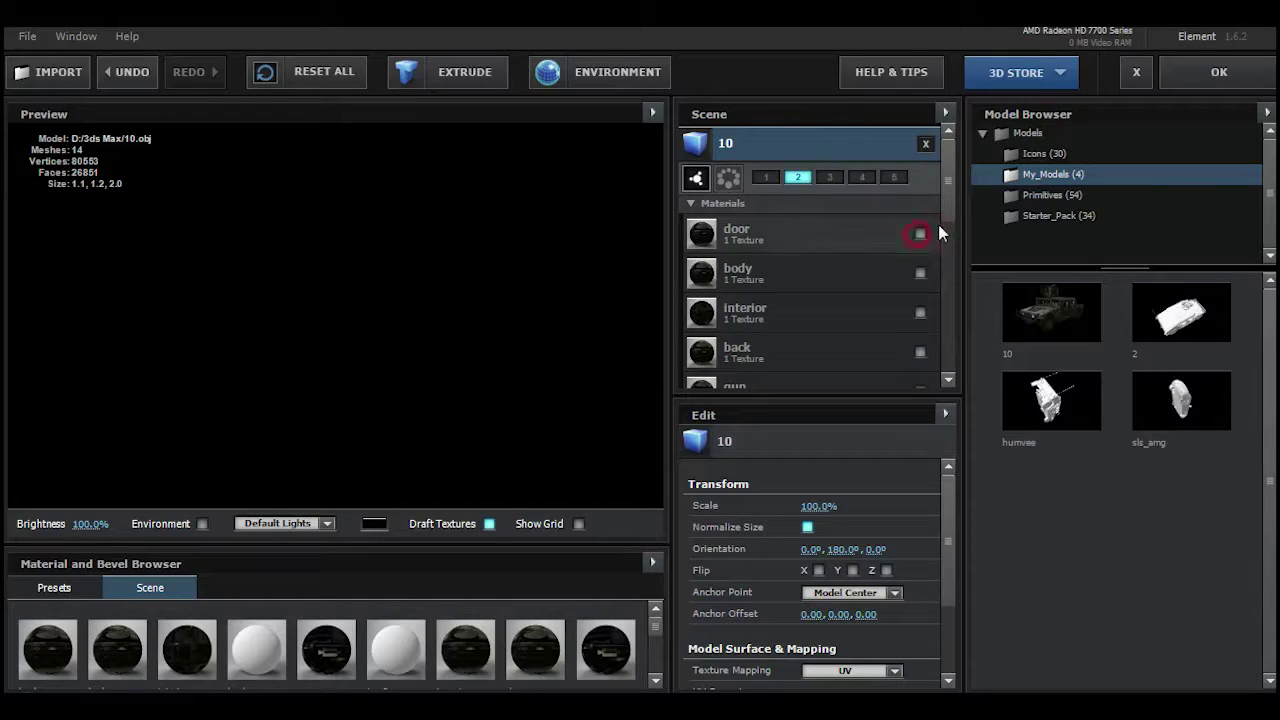
scroll(942, 329, "down", 4)
scroll(930, 279, "up", 1)
left_click(920, 280)
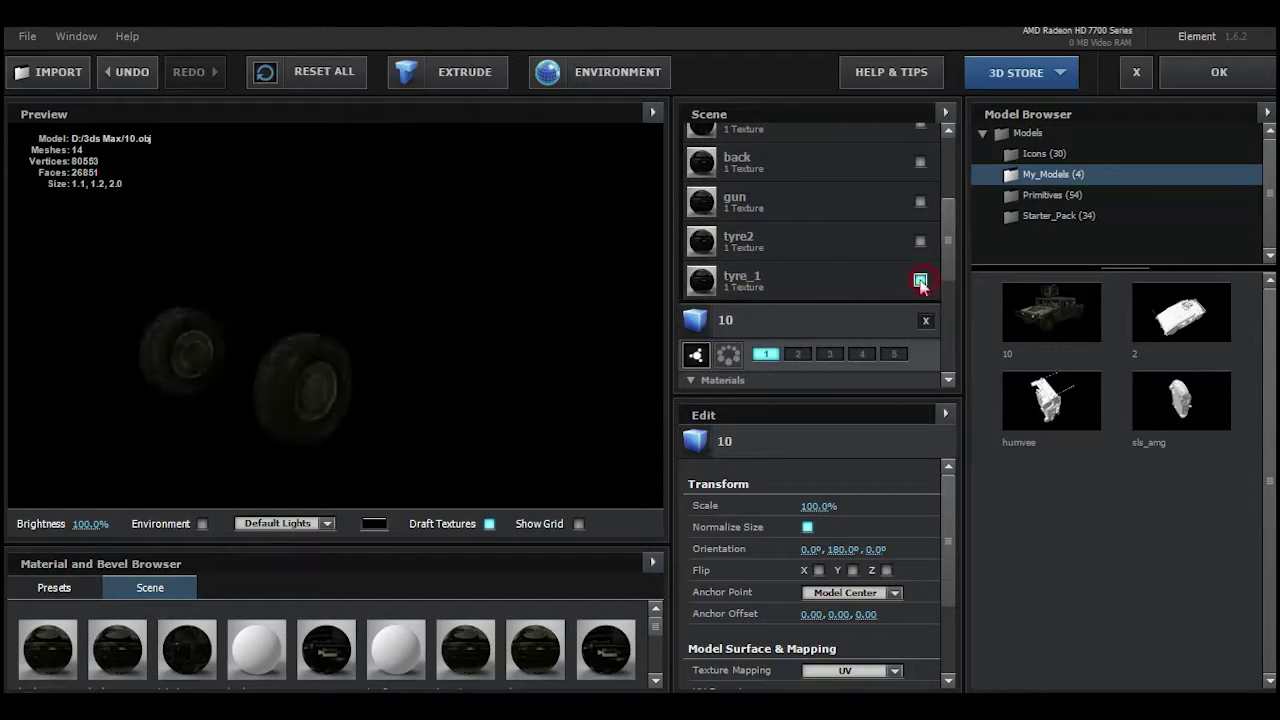
left_click(920, 241)
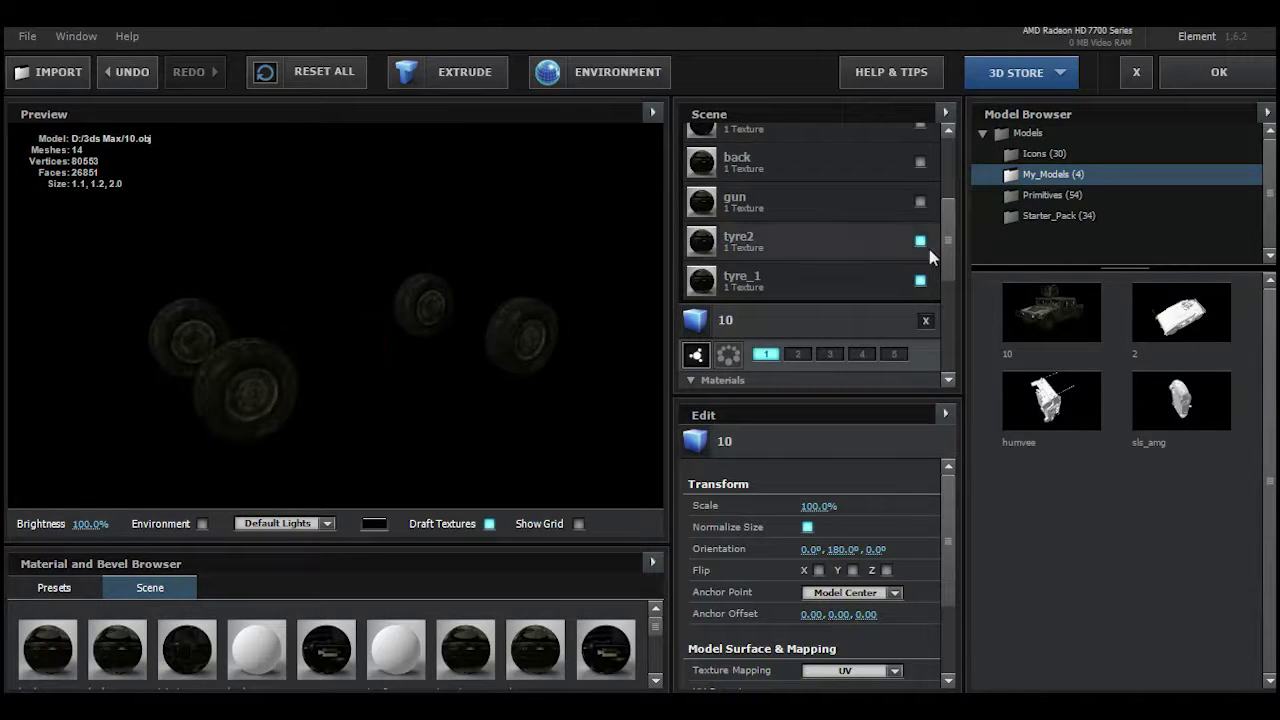
left_click_drag(948, 245, 945, 301)
Hide tyre_1 and tyre2 on the other Humvee copy and apply the scene
left_click(820, 193)
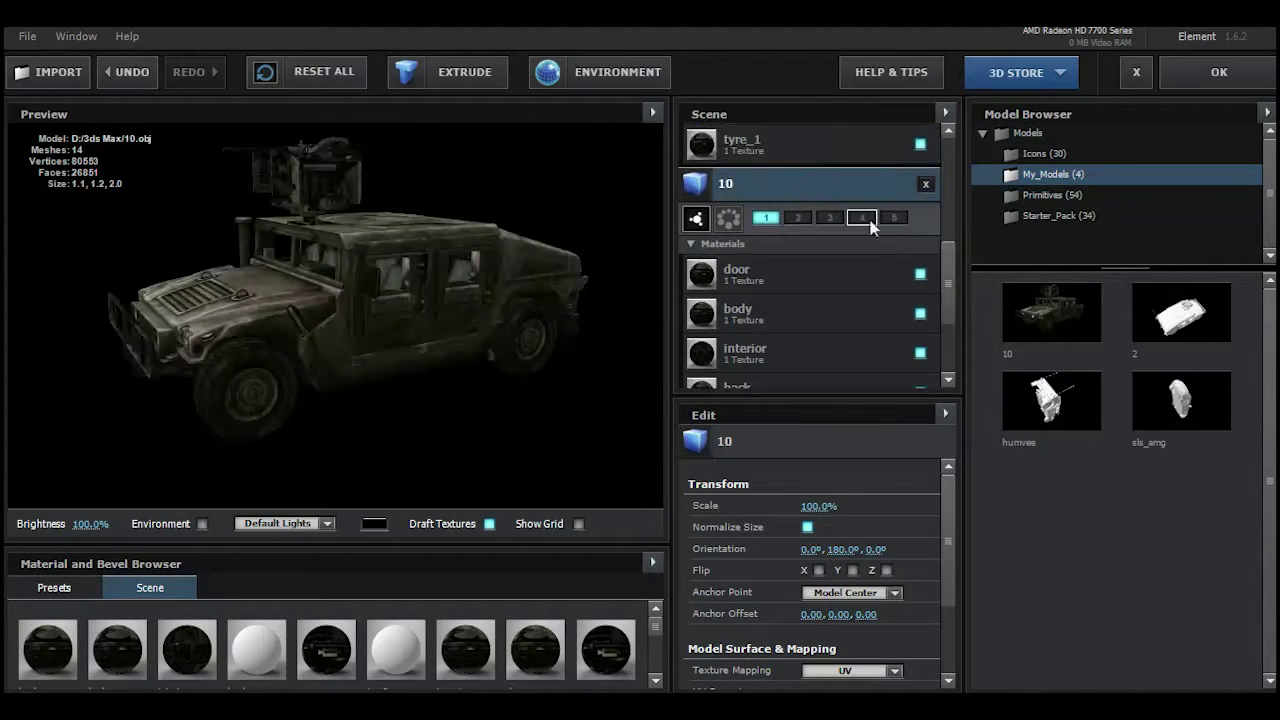
scroll(945, 292, "down", 3)
left_click(920, 365)
left_click(920, 325)
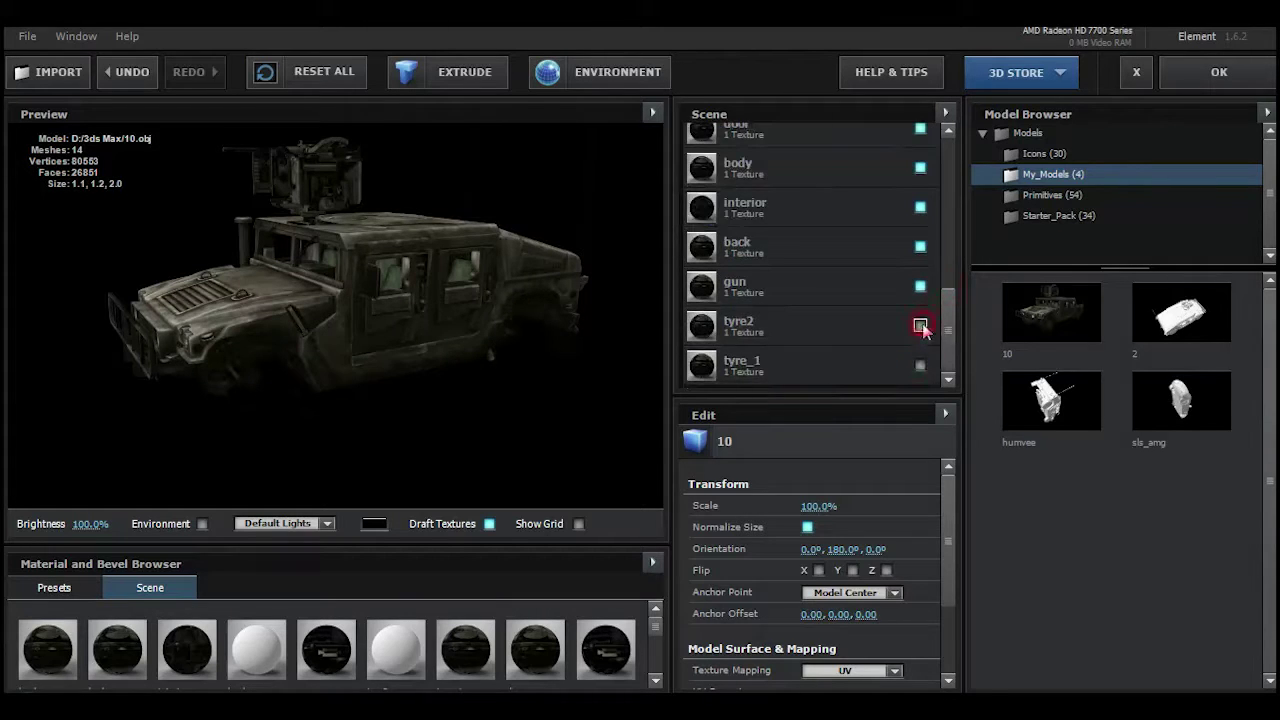
left_click_drag(948, 352, 970, 172)
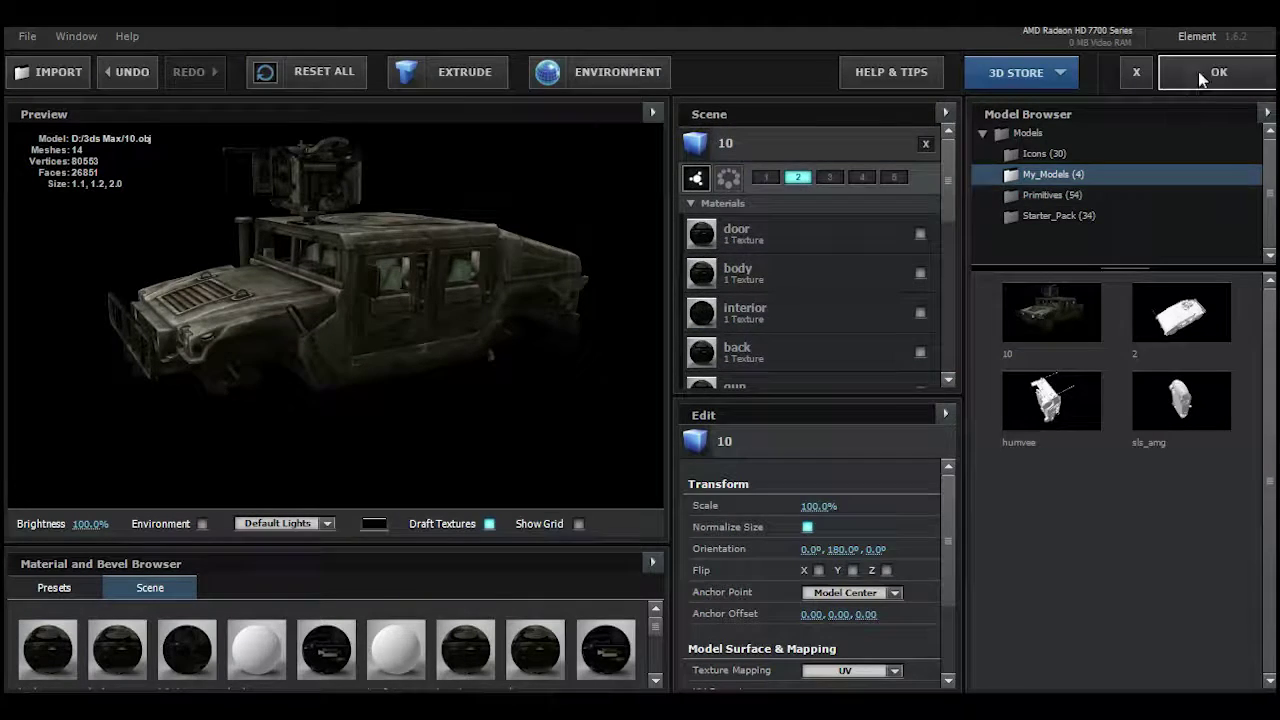
left_click(1198, 71)
Add a new camera layer and orbit it to view the Humvee's side
left_click(160, 32)
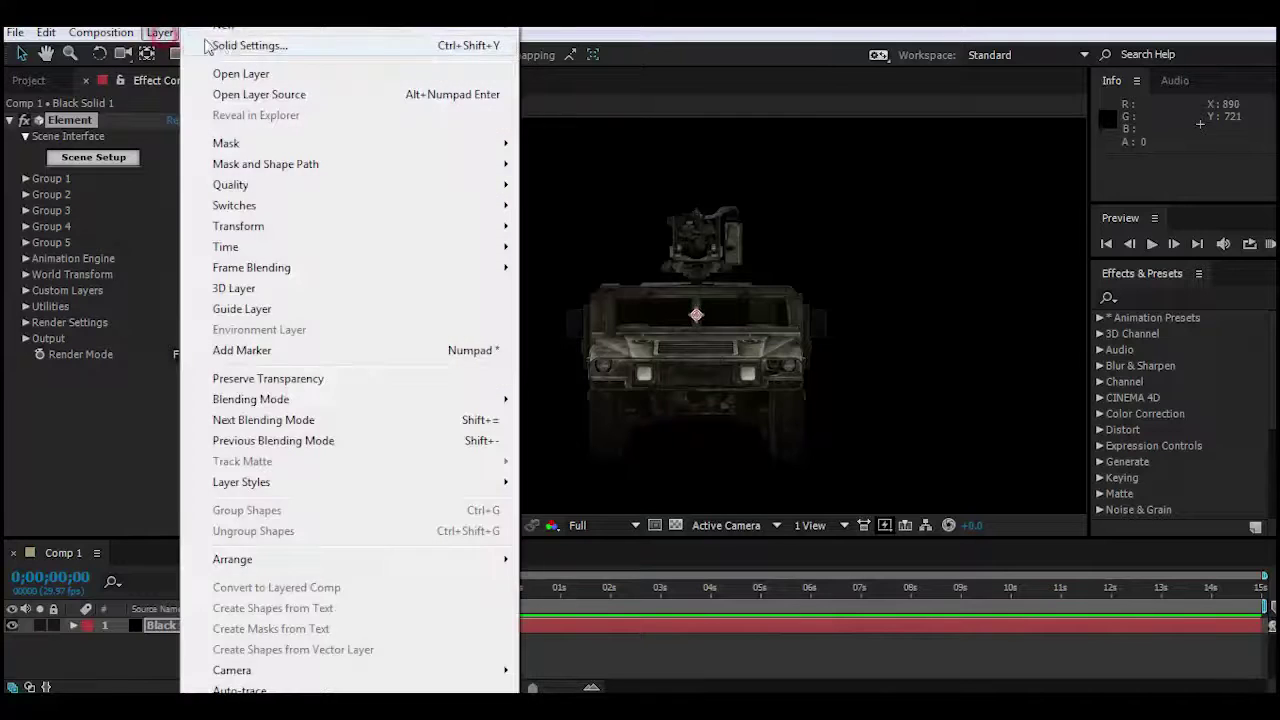
mouse_move(330, 43)
left_click(579, 86)
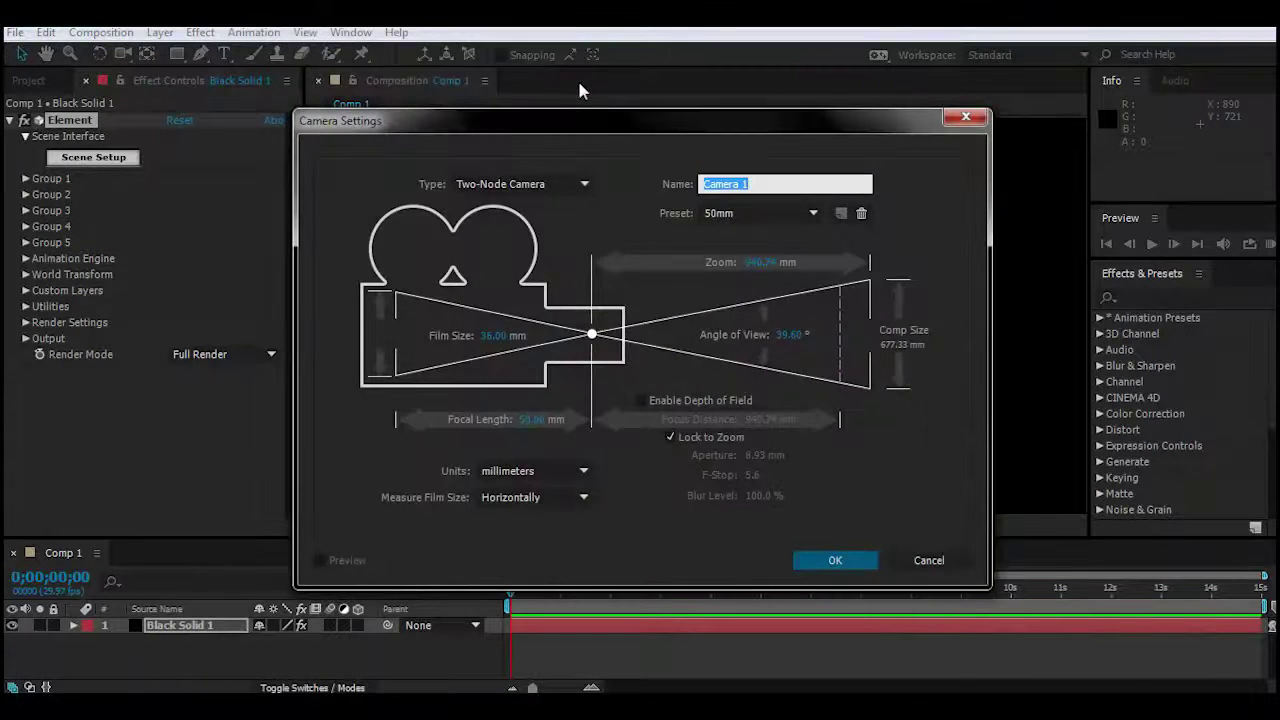
left_click(845, 563)
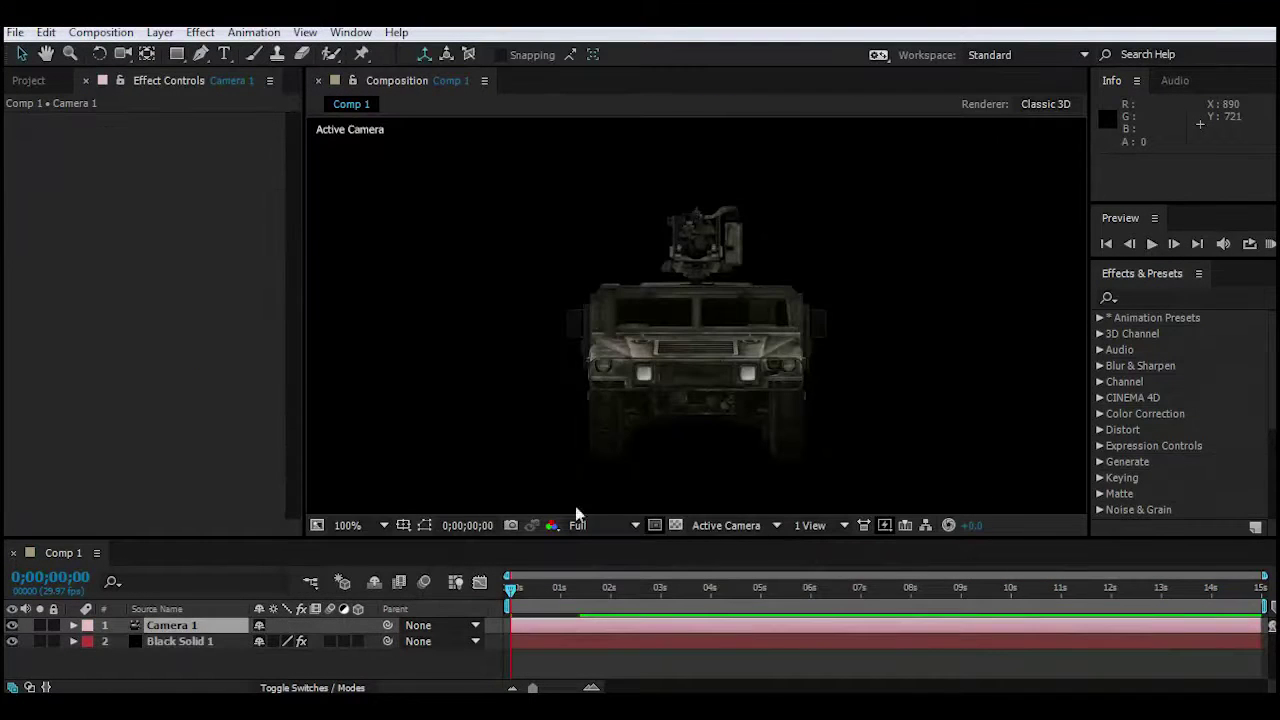
mouse_move(125, 55)
left_mouse_down()
mouse_move(181, 95)
mouse_move(175, 77)
left_mouse_up()
mouse_move(835, 362)
left_mouse_down()
mouse_move(483, 393)
mouse_move(852, 119)
left_mouse_up()
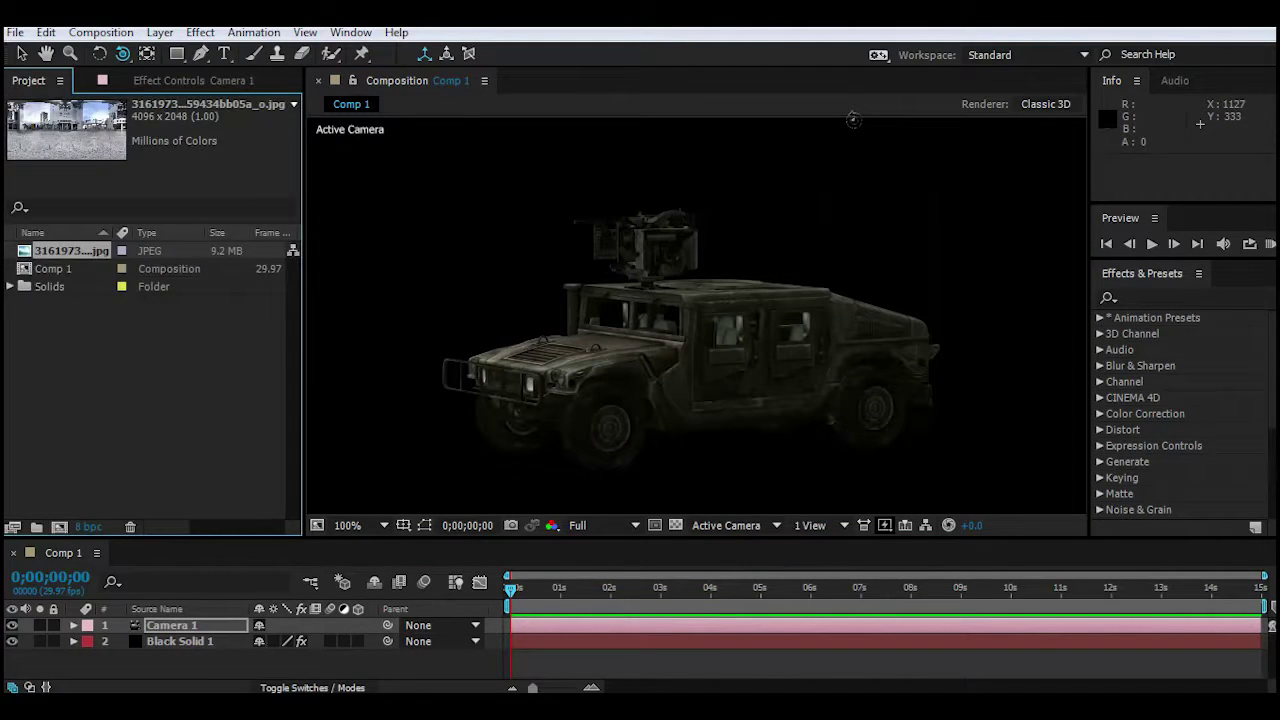
Place the plaza photo behind the Humvee and reopen Element 3D's scene setup on Black Solid 1
left_click_drag(62, 249, 110, 340)
left_click_drag(179, 646, 180, 650)
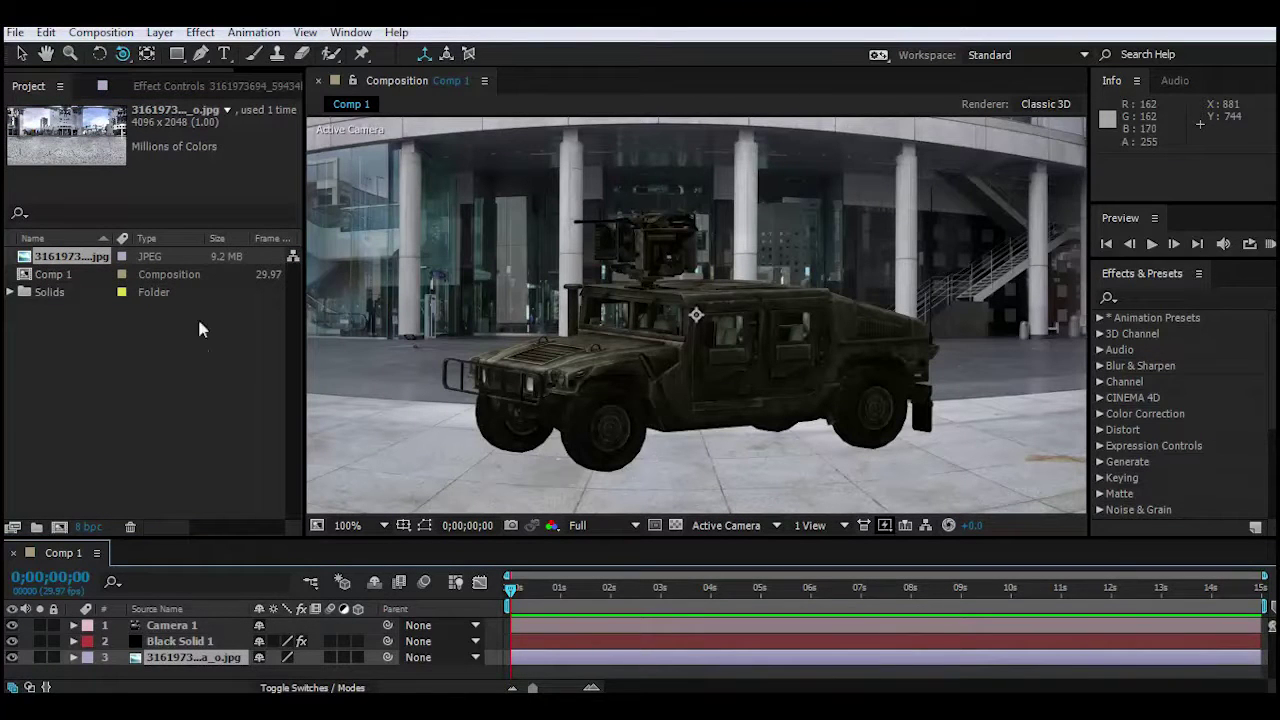
left_click(172, 648)
left_click(186, 88)
left_click(92, 154)
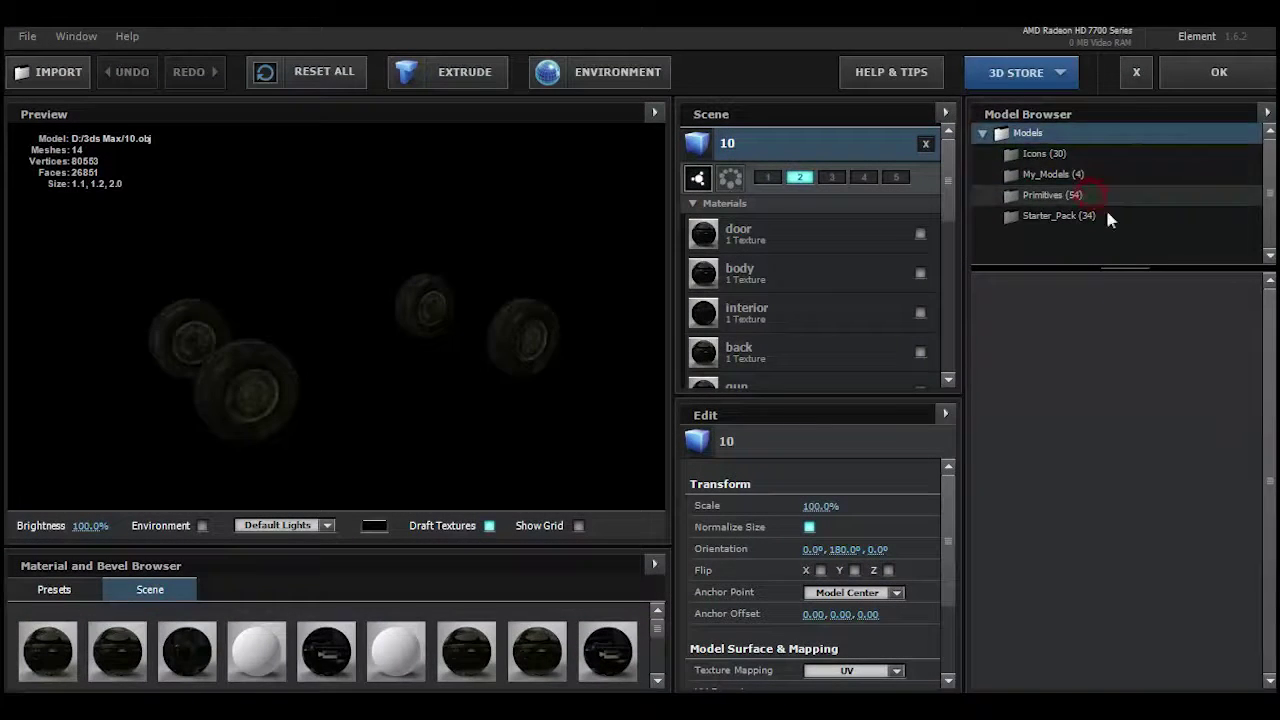
Add the plane primitive from the Primitives folder to the Element scene
left_click(1100, 197)
scroll(1205, 428, "down", 5)
left_click(1055, 448)
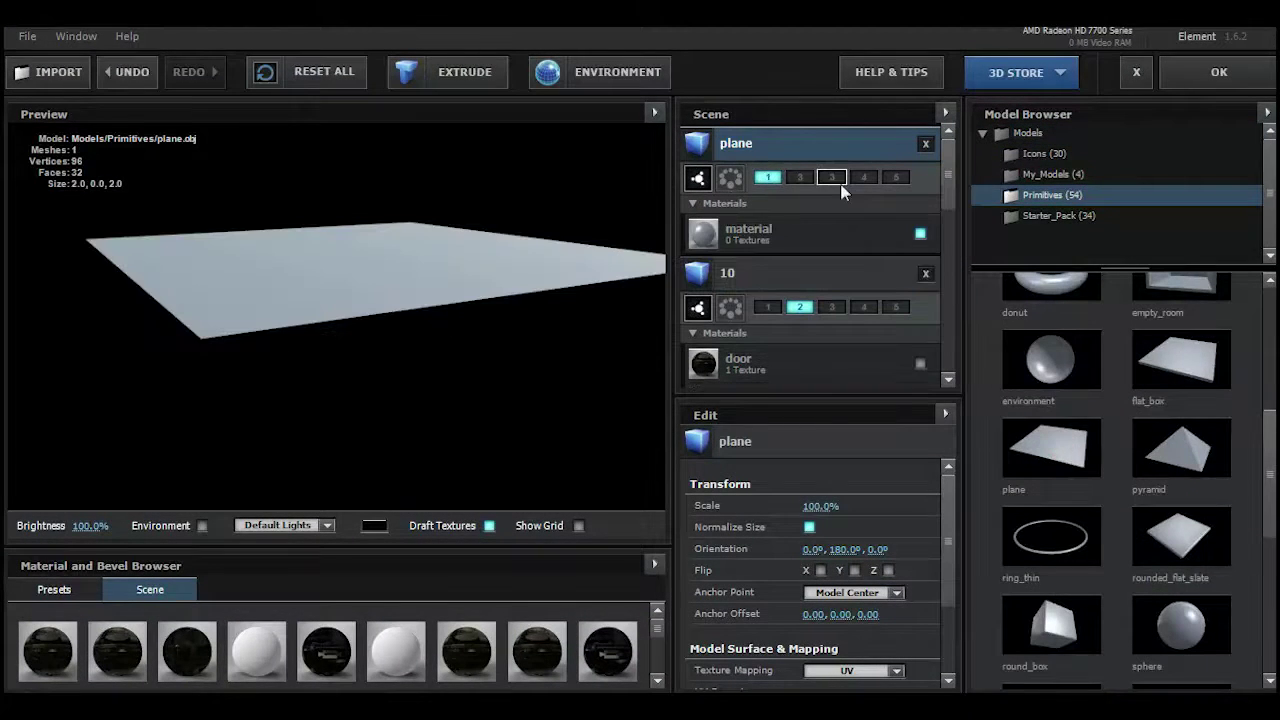
left_click(1259, 80)
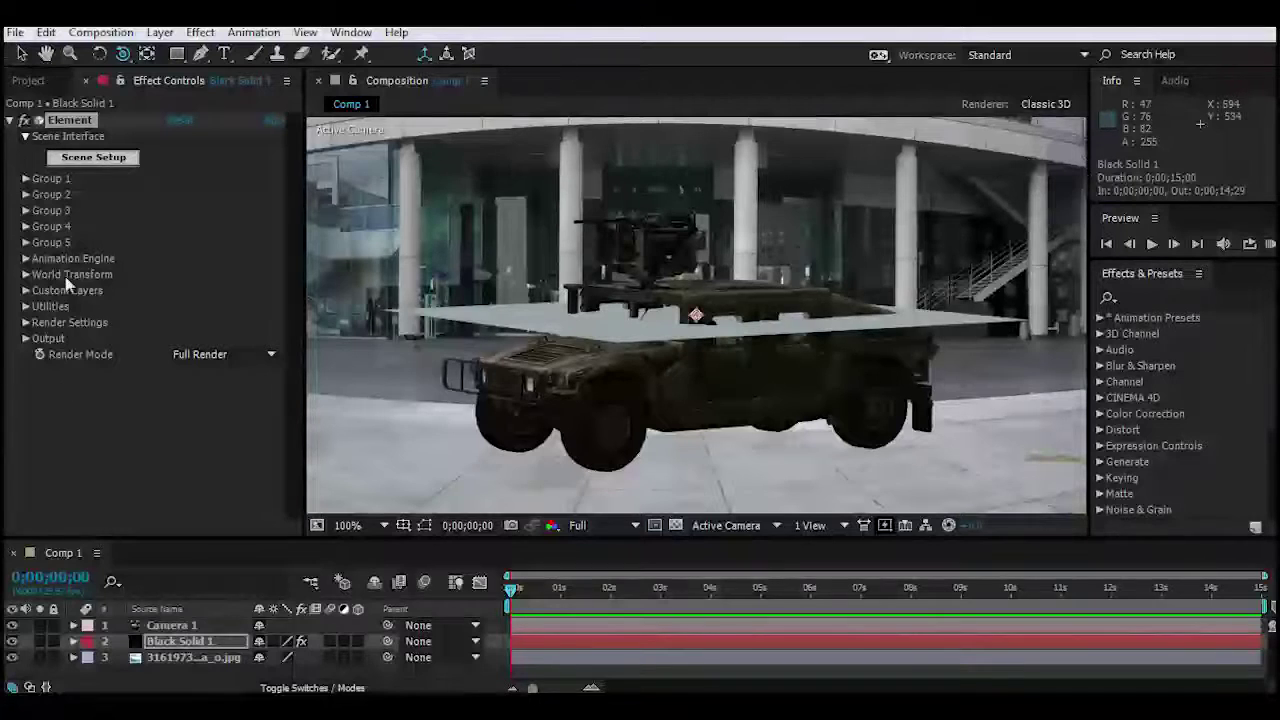
In Group 3's Particle Replicator, lower the plane under the Humvee and raise particle size to 27.20
left_click(25, 211)
left_click(41, 242)
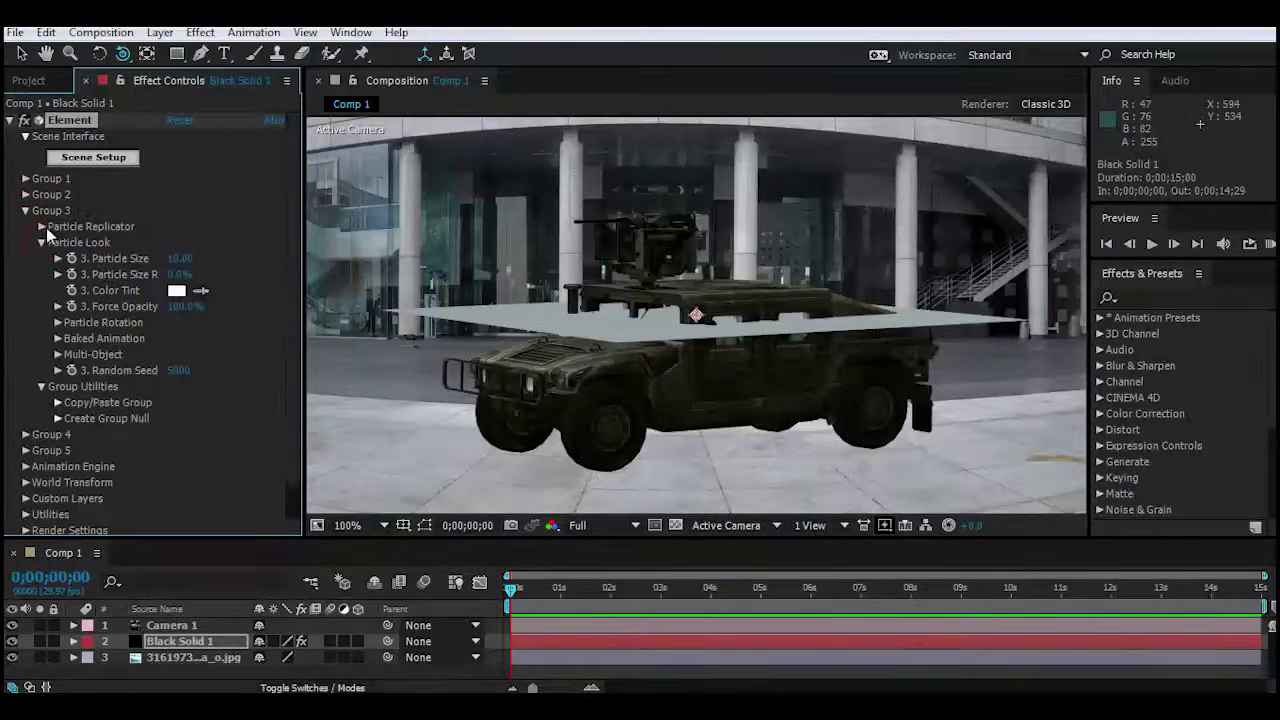
left_click(41, 226)
left_click_drag(696, 478, 696, 452)
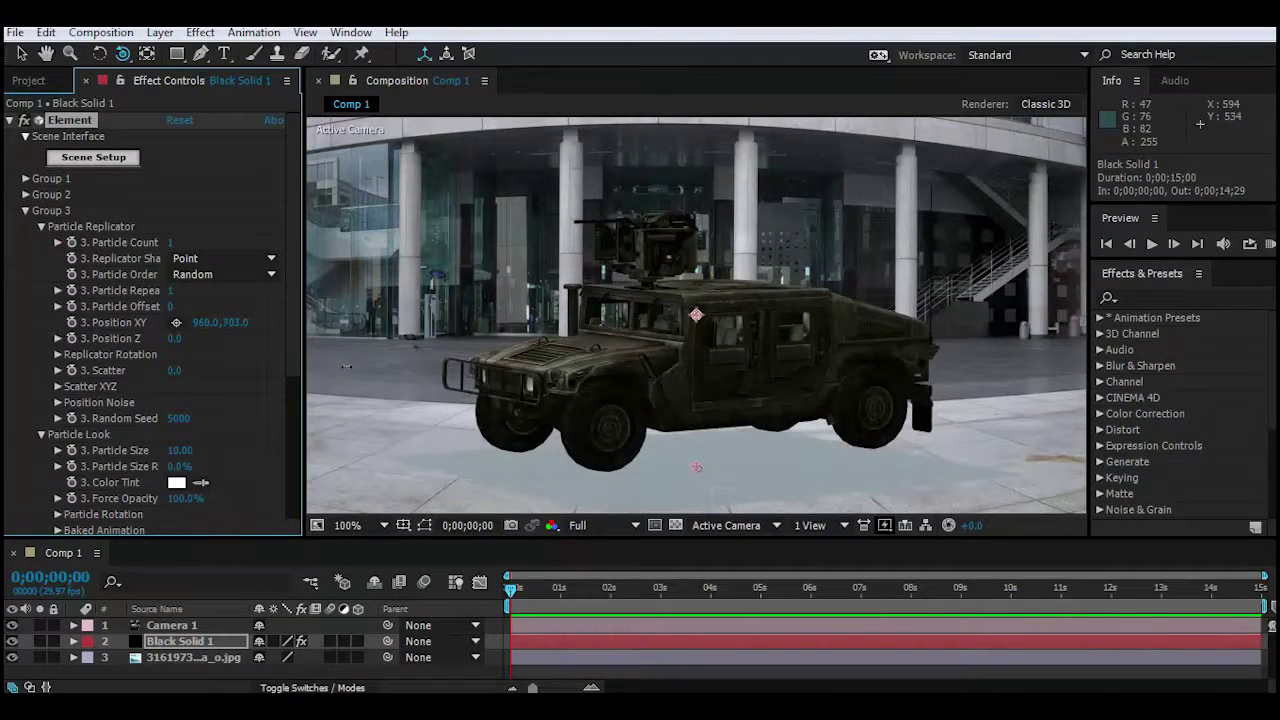
left_click_drag(178, 450, 205, 452)
scroll(100, 400, "down", 5)
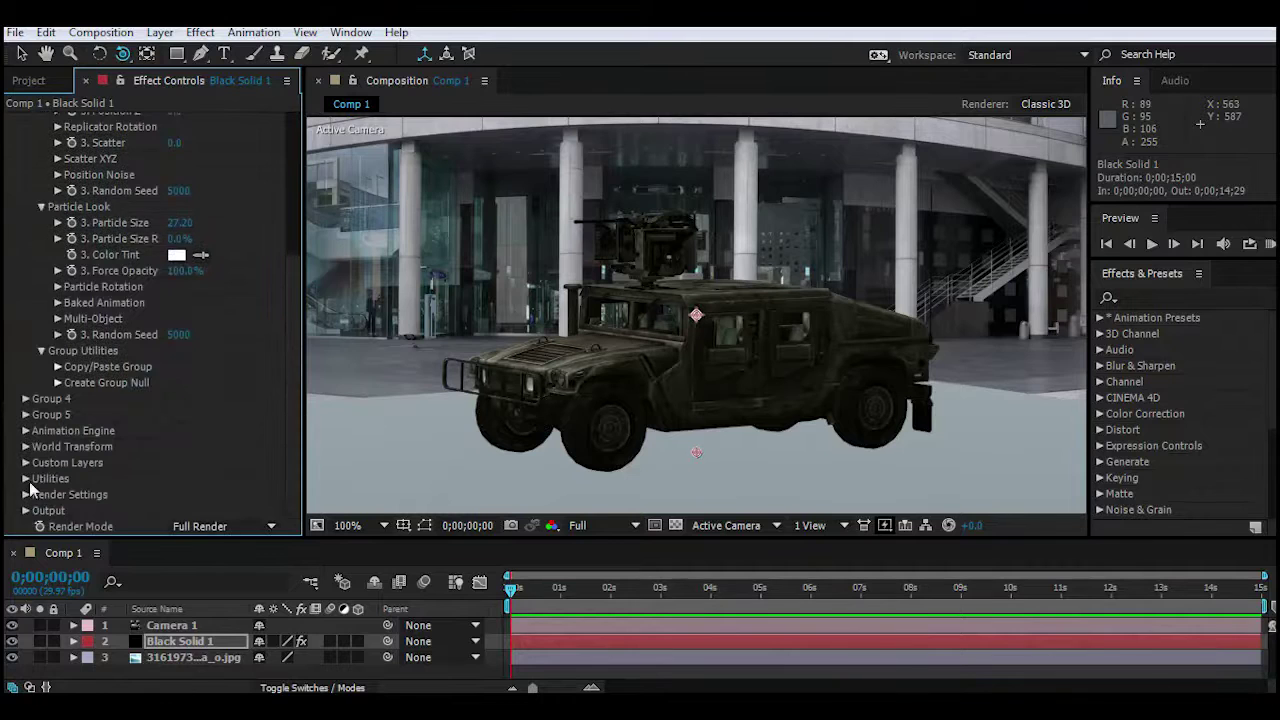
Turn on ambient occlusion with radius 1.9 and 38 samples
left_click(26, 494)
left_click(41, 452)
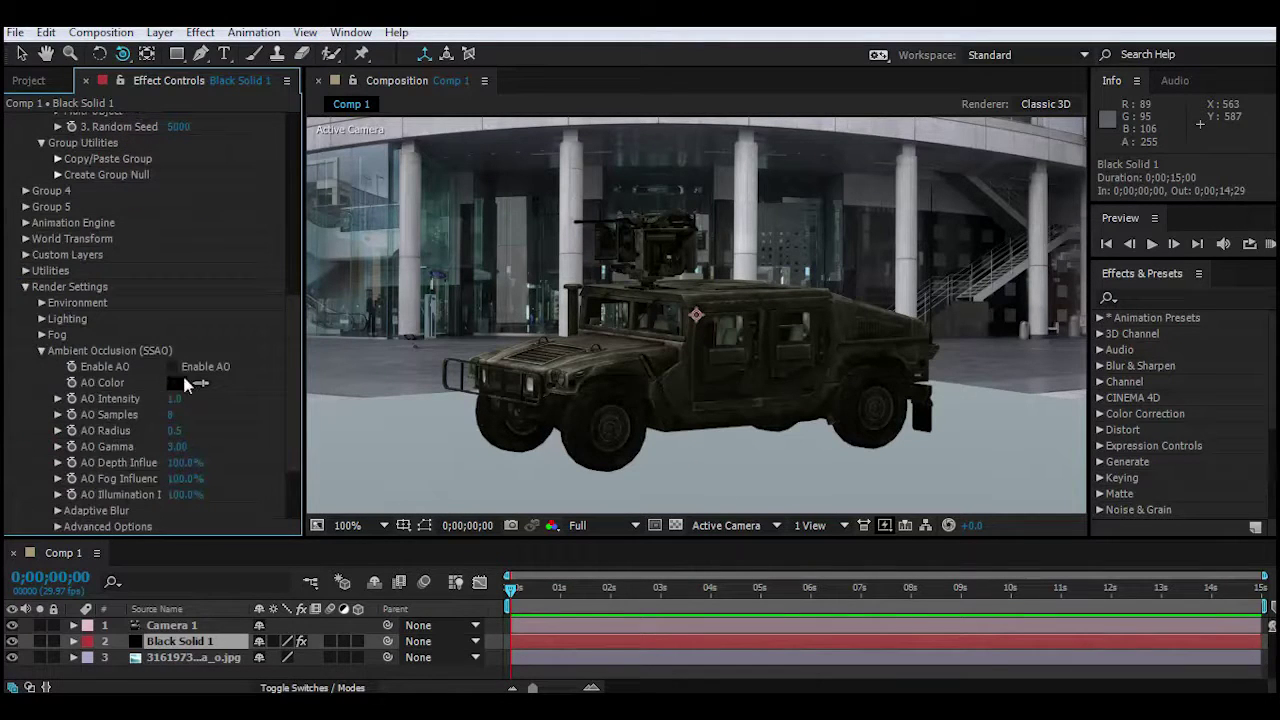
left_click(172, 366)
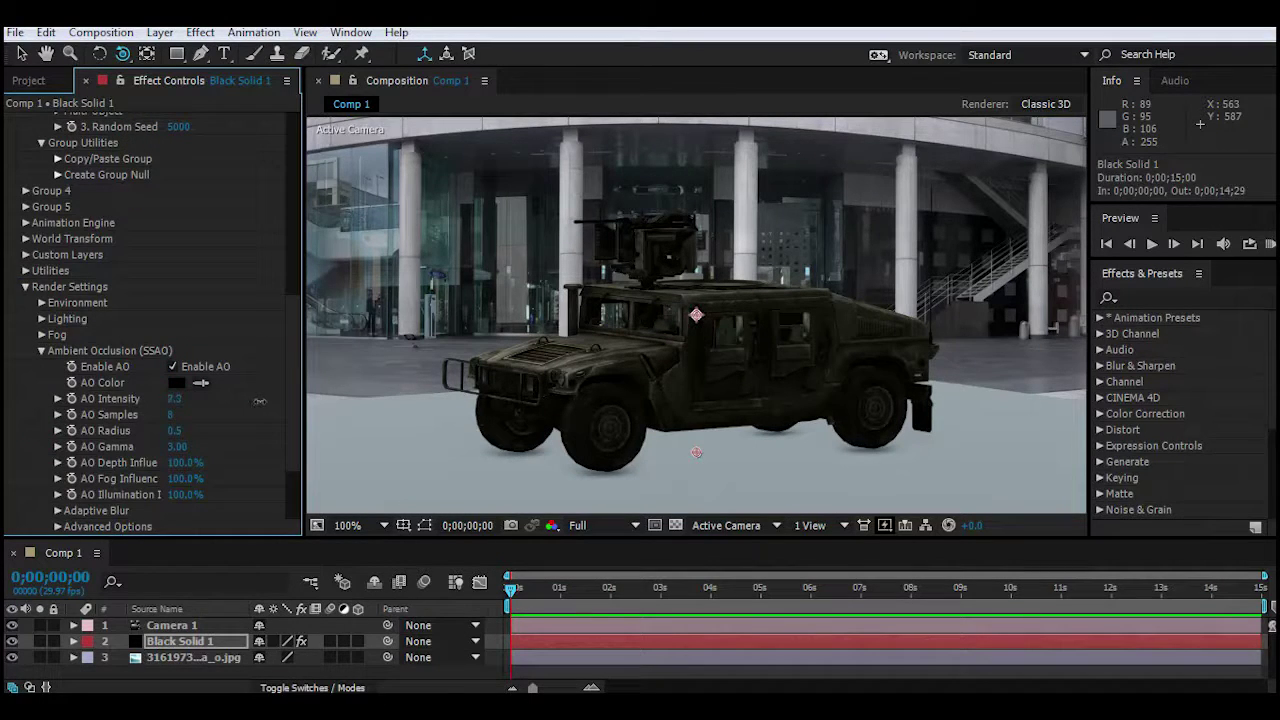
left_click_drag(174, 430, 294, 420)
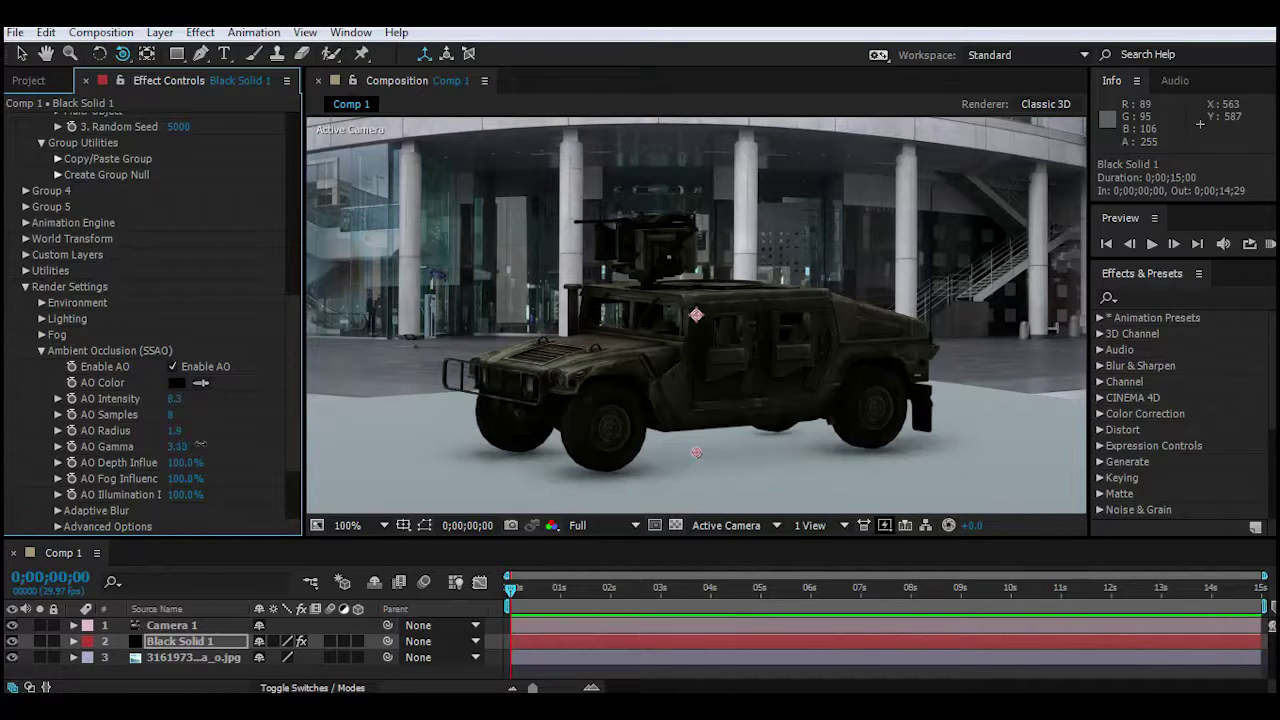
left_click_drag(172, 414, 201, 412)
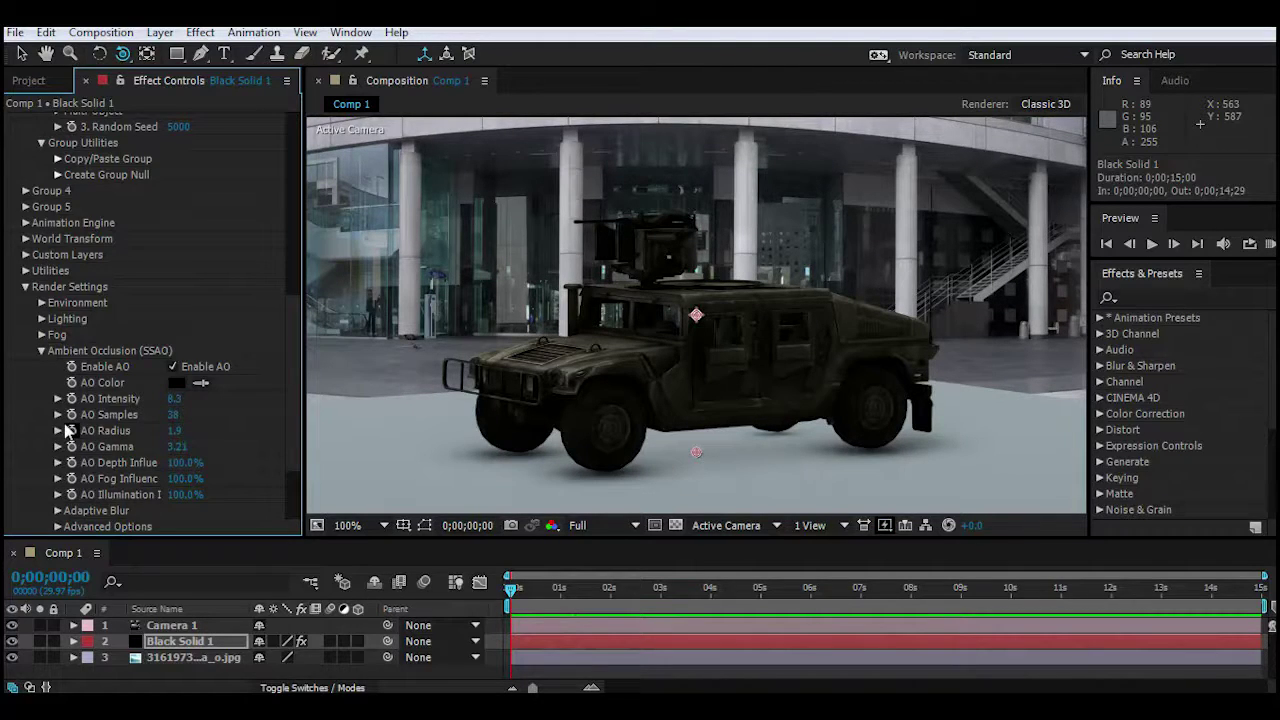
Set the ground plane's material to Matte Shadow in Element's scene setup
scroll(150, 300, "up", 15)
left_click(93, 160)
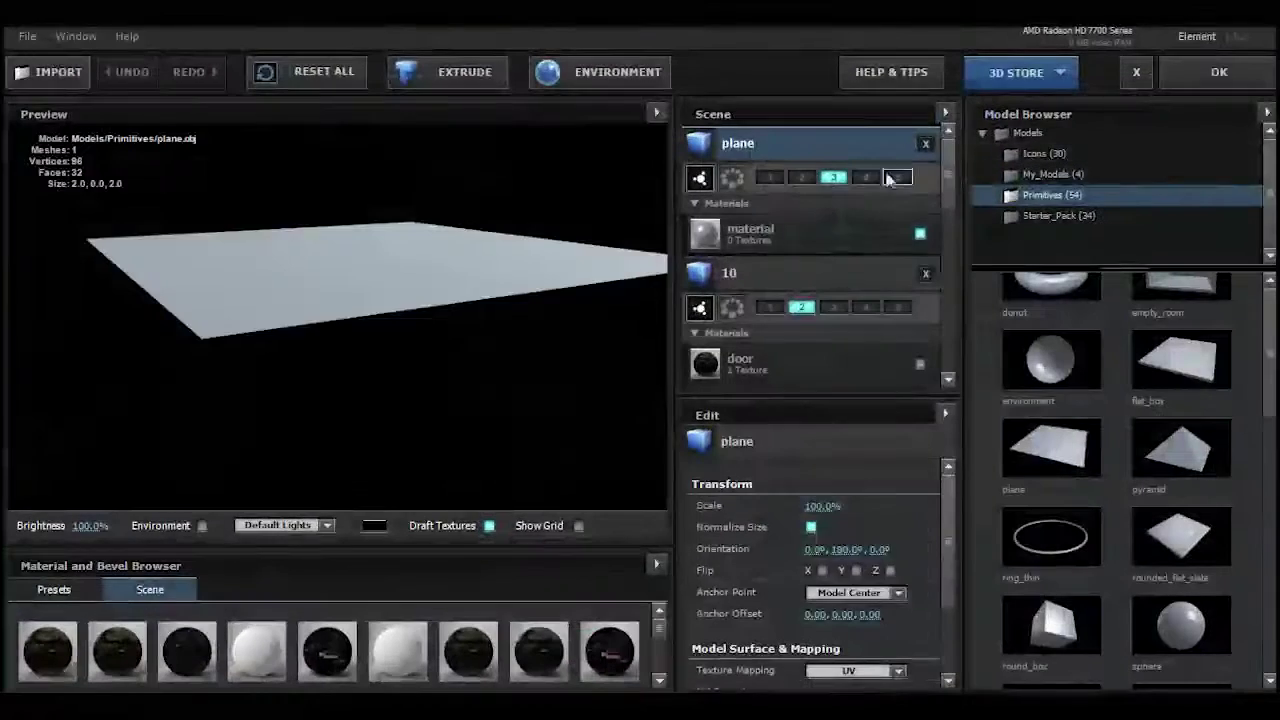
scroll(828, 481, "down", 5)
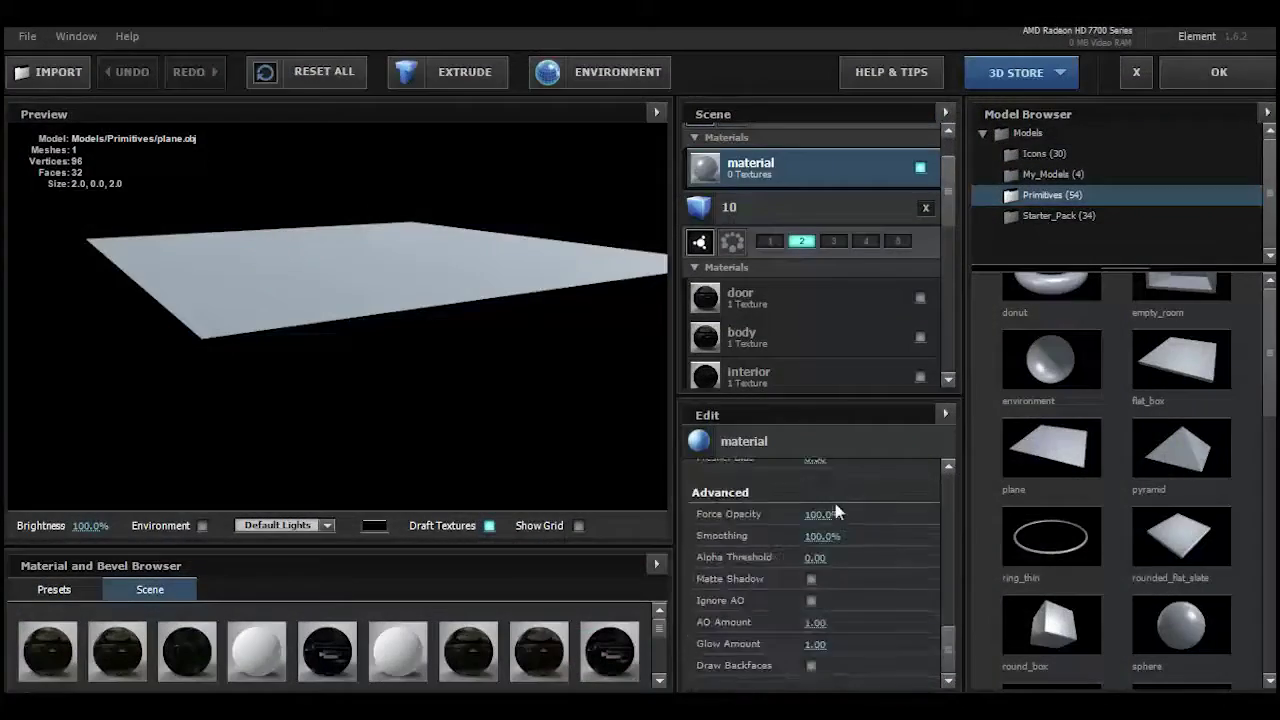
left_click(811, 579)
left_click(1219, 72)
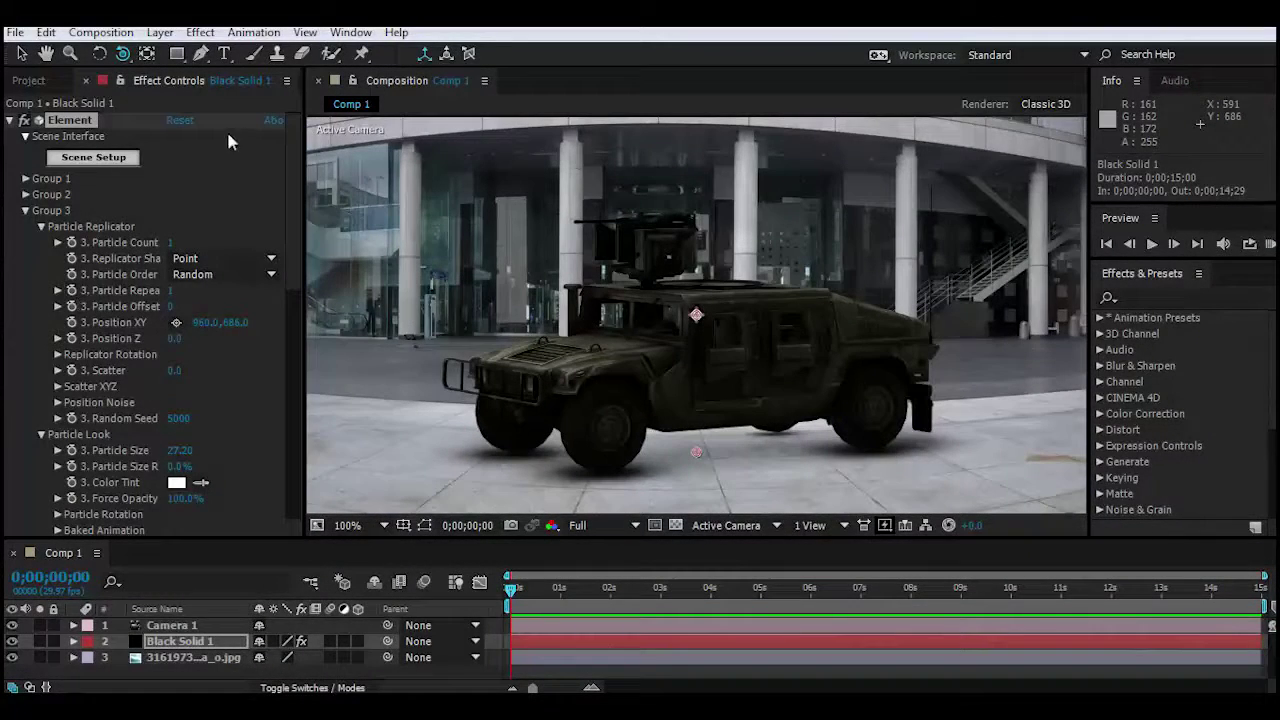
left_click(168, 33)
Create Light 1 with Light Type Ambient, then enlarge the timeline slightly
mouse_move(200, 30)
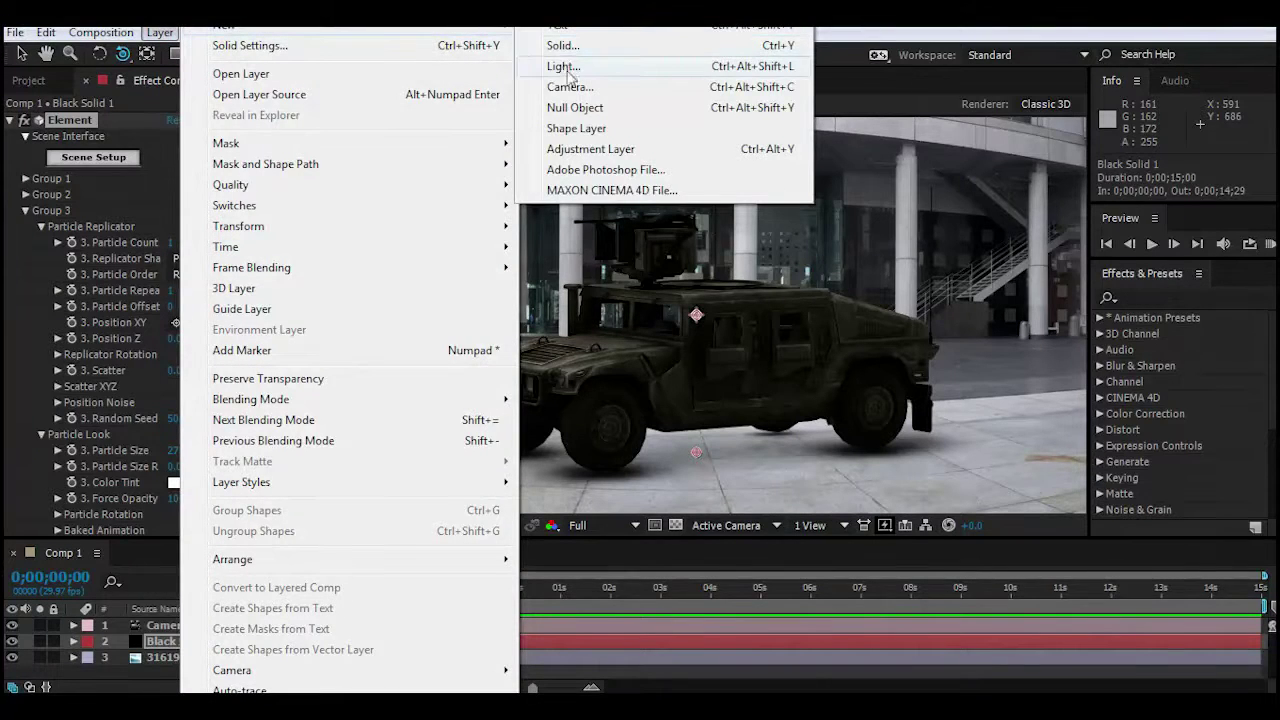
left_click(562, 66)
left_click(690, 198)
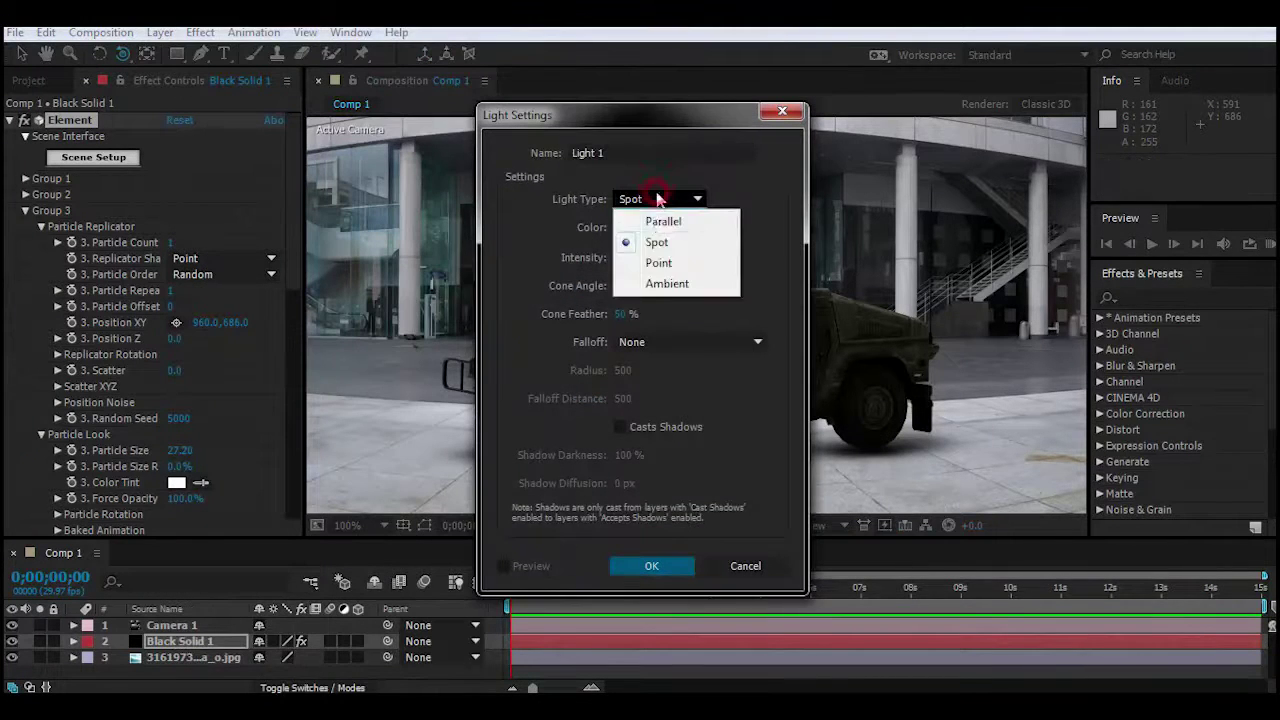
left_click(672, 282)
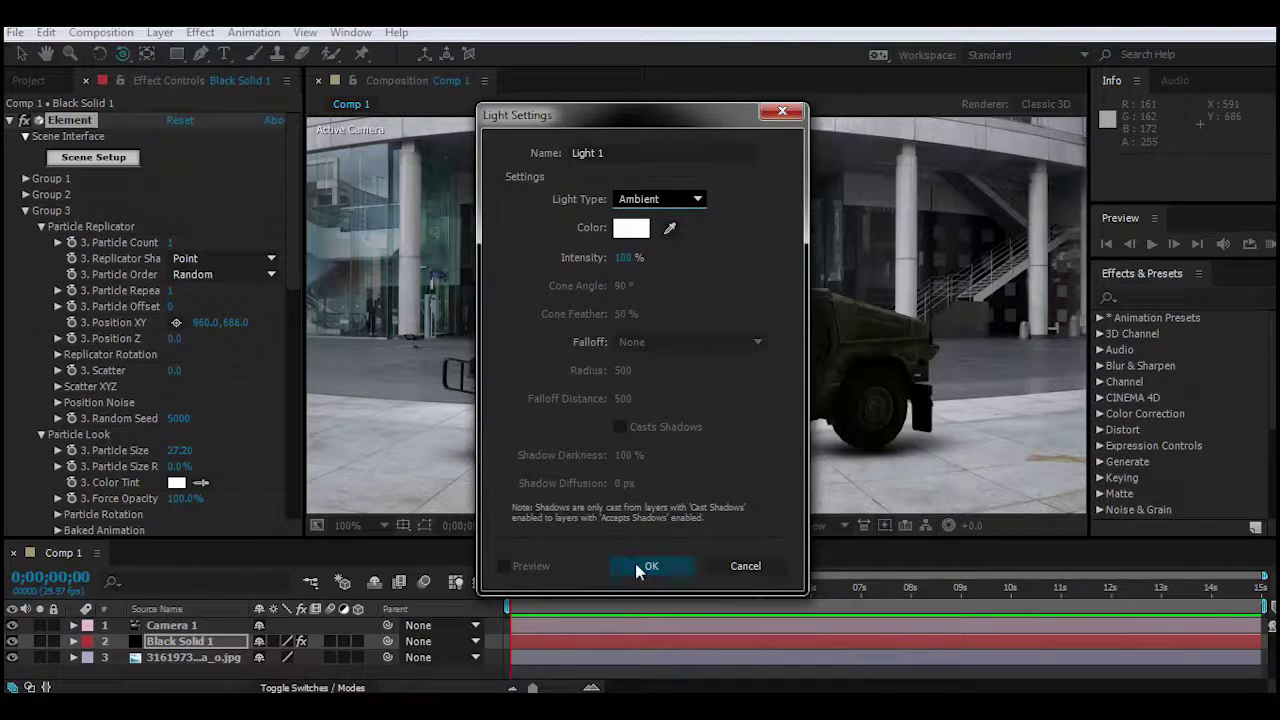
left_click(640, 565)
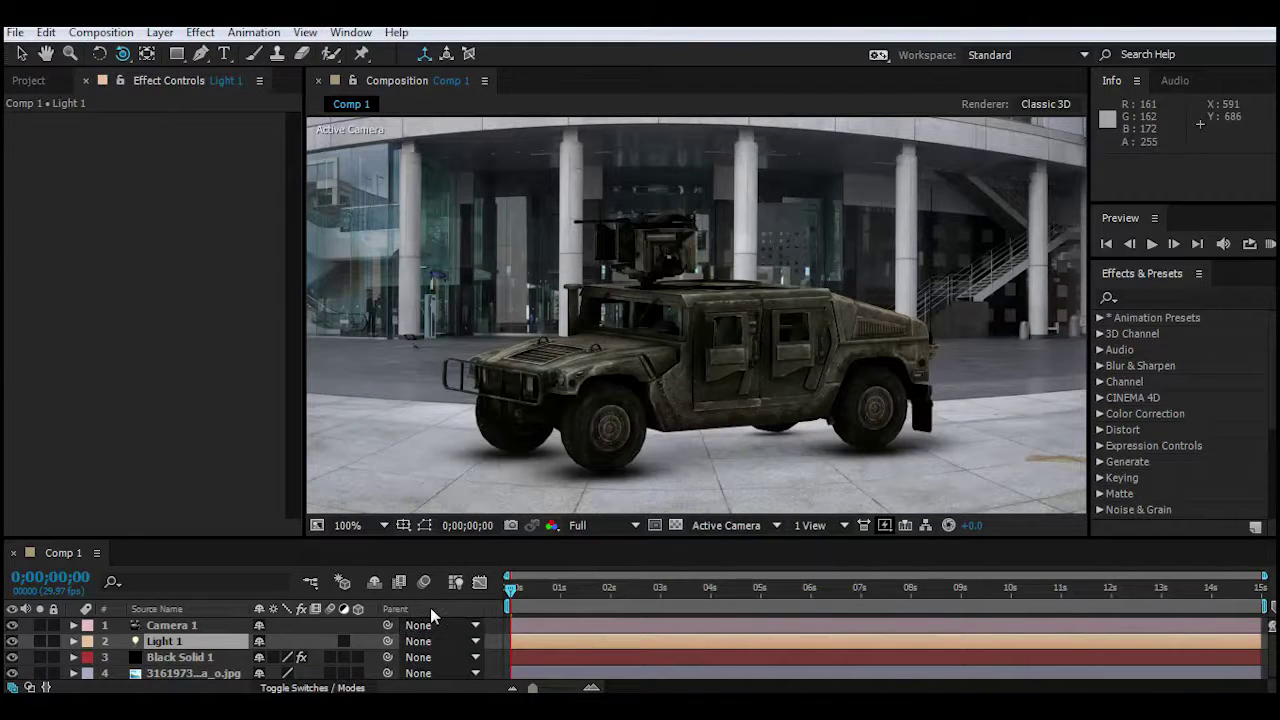
left_click_drag(385, 538, 385, 526)
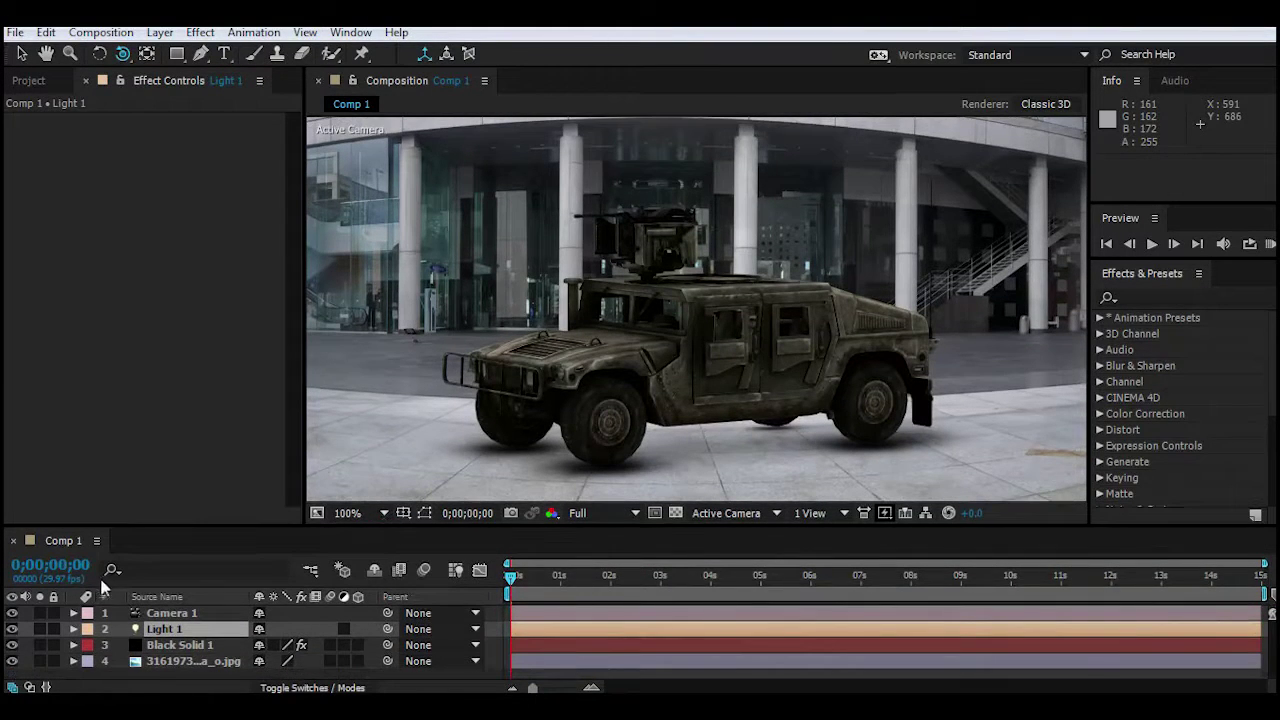
Select Black Solid 1 and expand Element's Group 2 settings
left_click(180, 645)
left_click(27, 211)
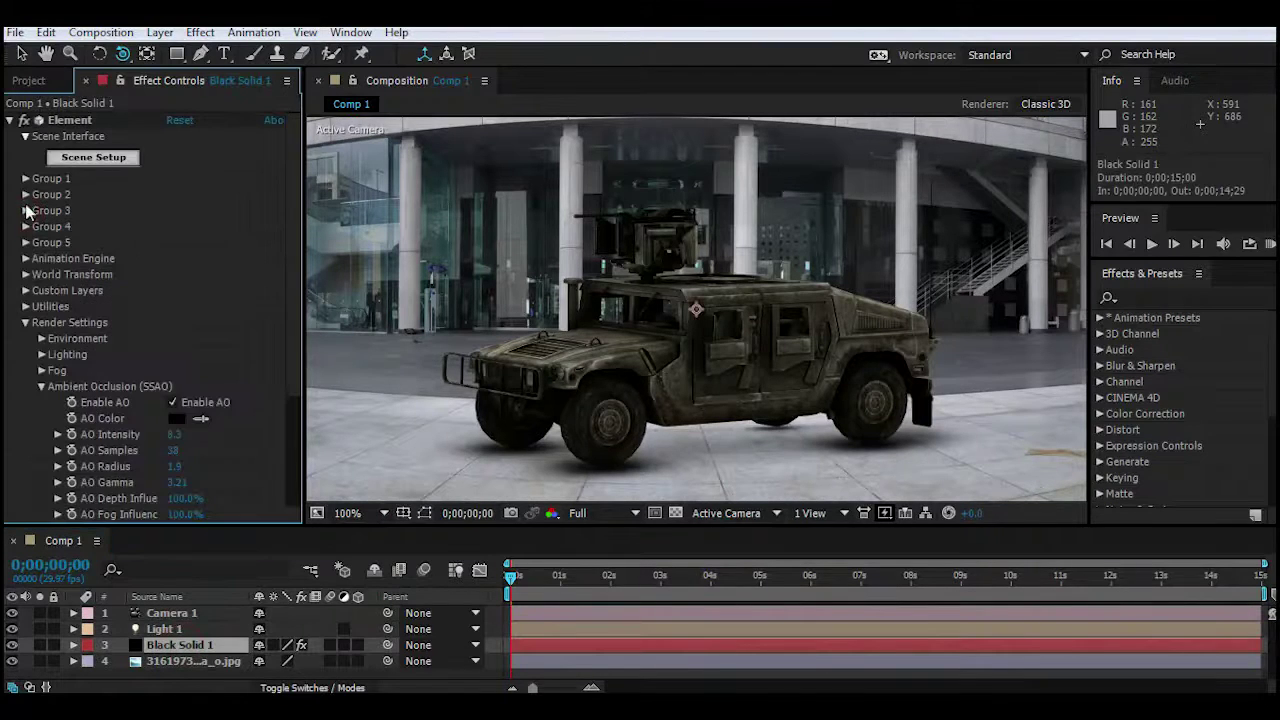
left_click(26, 194)
left_click(42, 226)
left_click(42, 210)
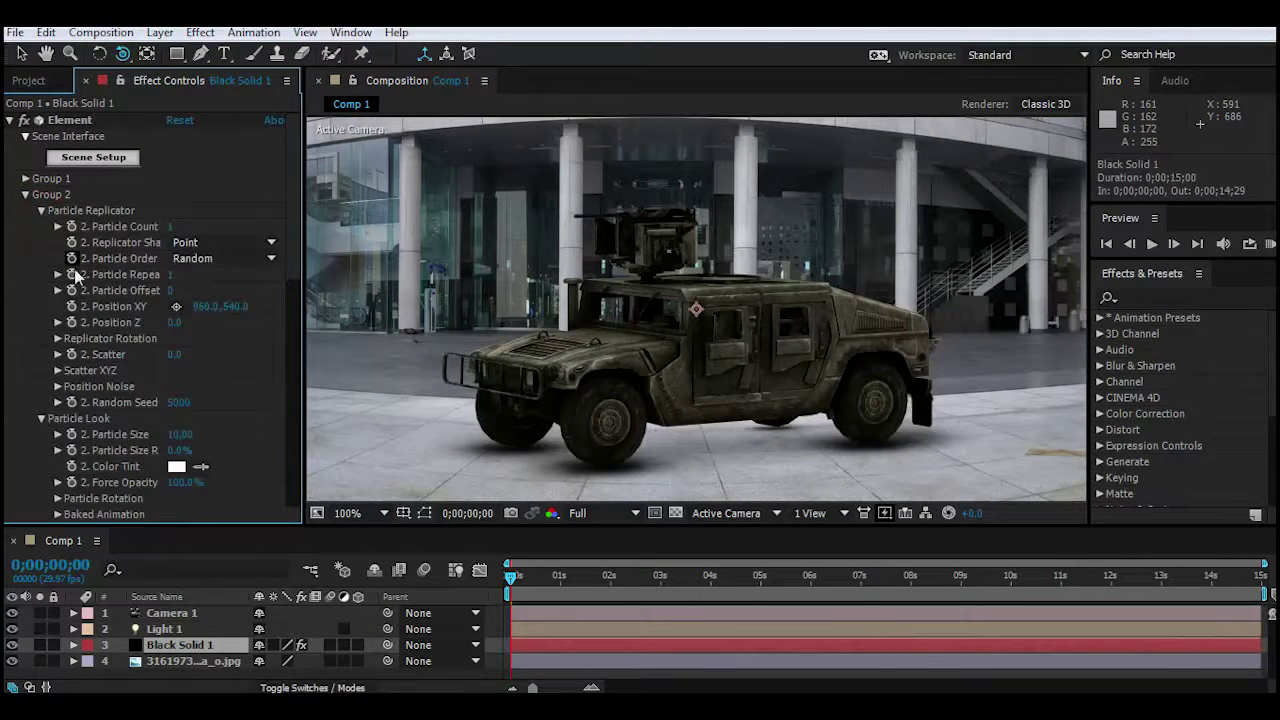
scroll(77, 290, "down", 2)
scroll(75, 320, "down", 2)
scroll(74, 347, "down", 1)
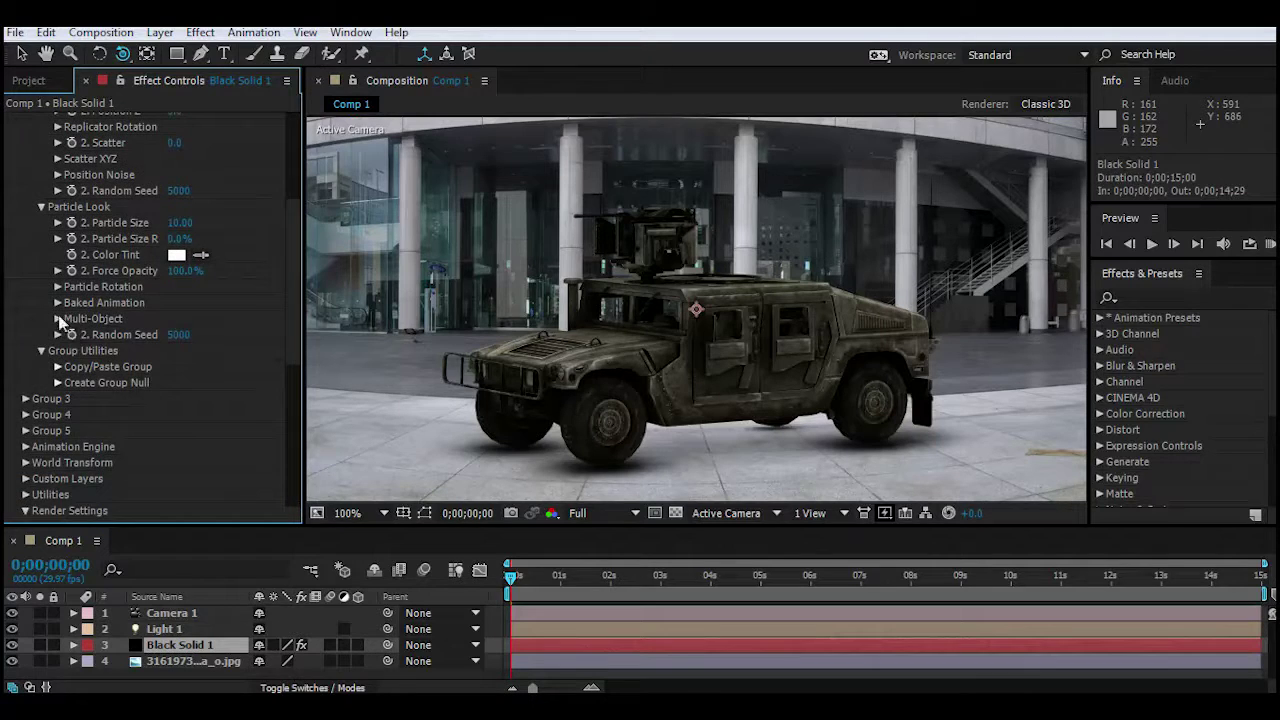
Enable Multi-Object for Group 2 and scrub its X rotation to +41°
left_click(58, 318)
left_click(172, 335)
scroll(177, 354, "down", 4)
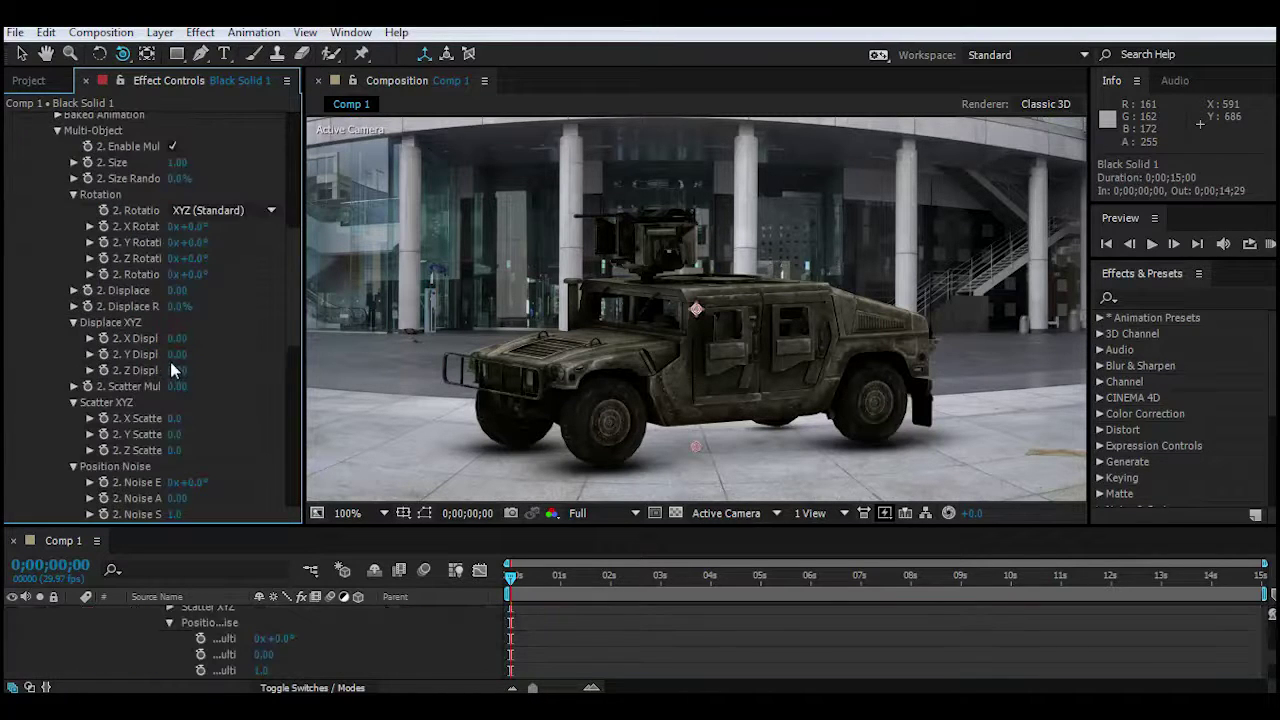
mouse_move(203, 233)
left_mouse_down()
mouse_move(300, 235)
mouse_move(190, 226)
left_mouse_up()
Keyframe Group 2's X rotation at 0, then about one full turn at 0;00;03;27
left_click(190, 226)
type("0")
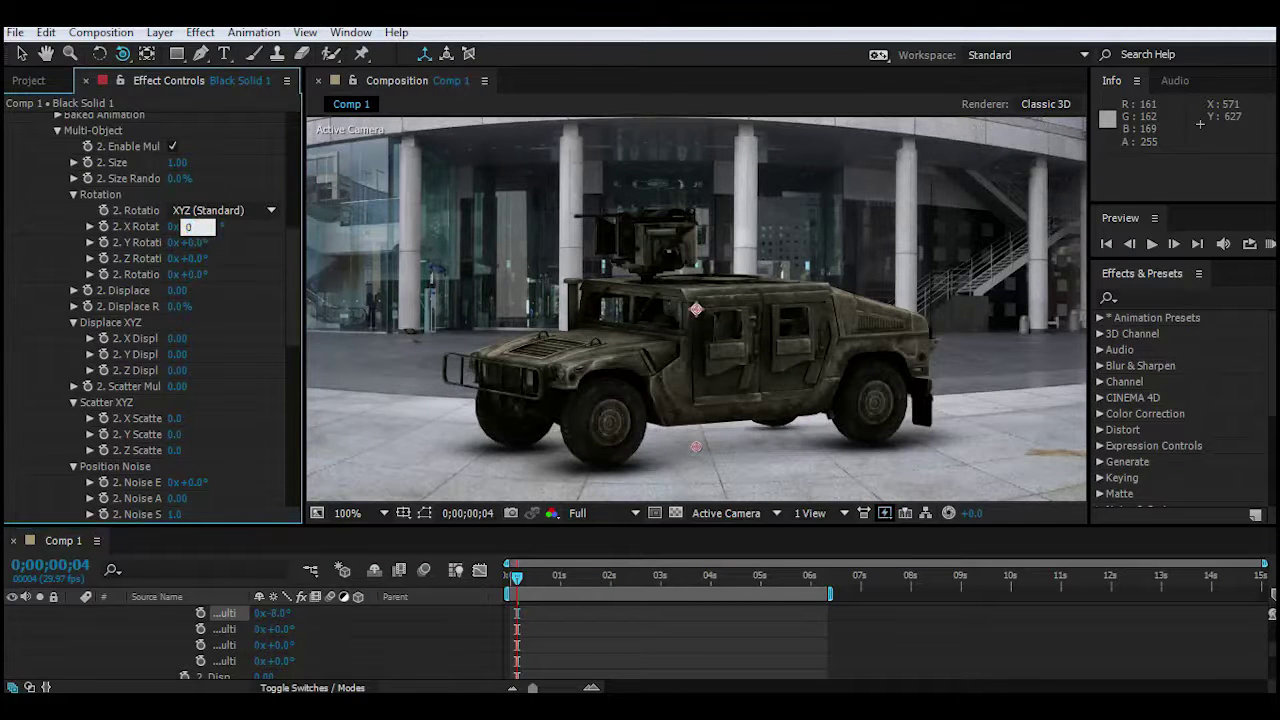
left_click(103, 227)
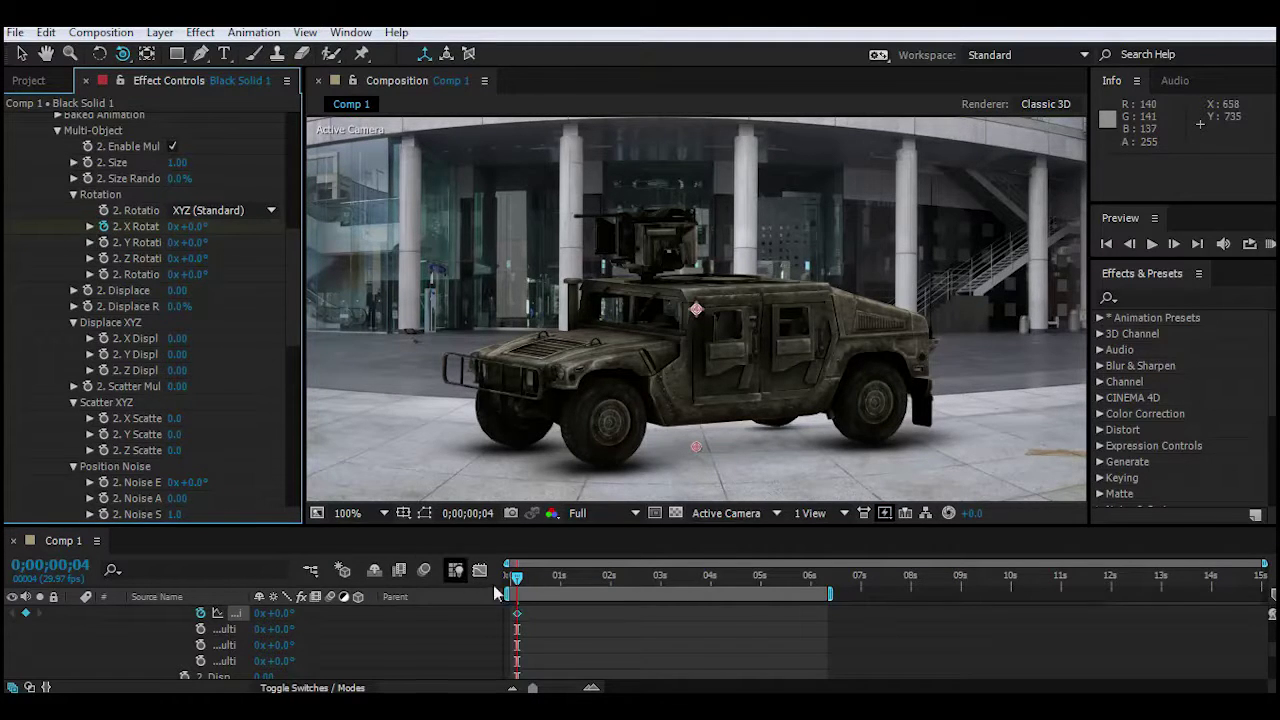
left_click(741, 582)
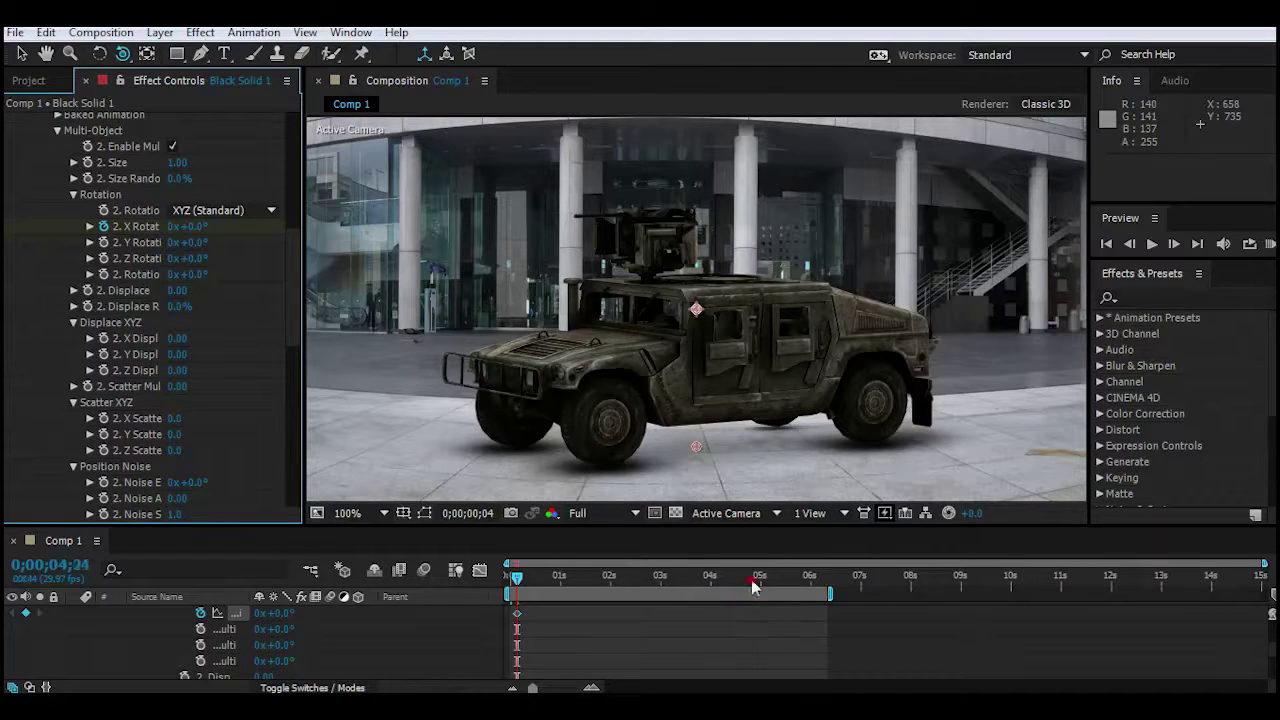
left_click_drag(741, 582, 706, 595)
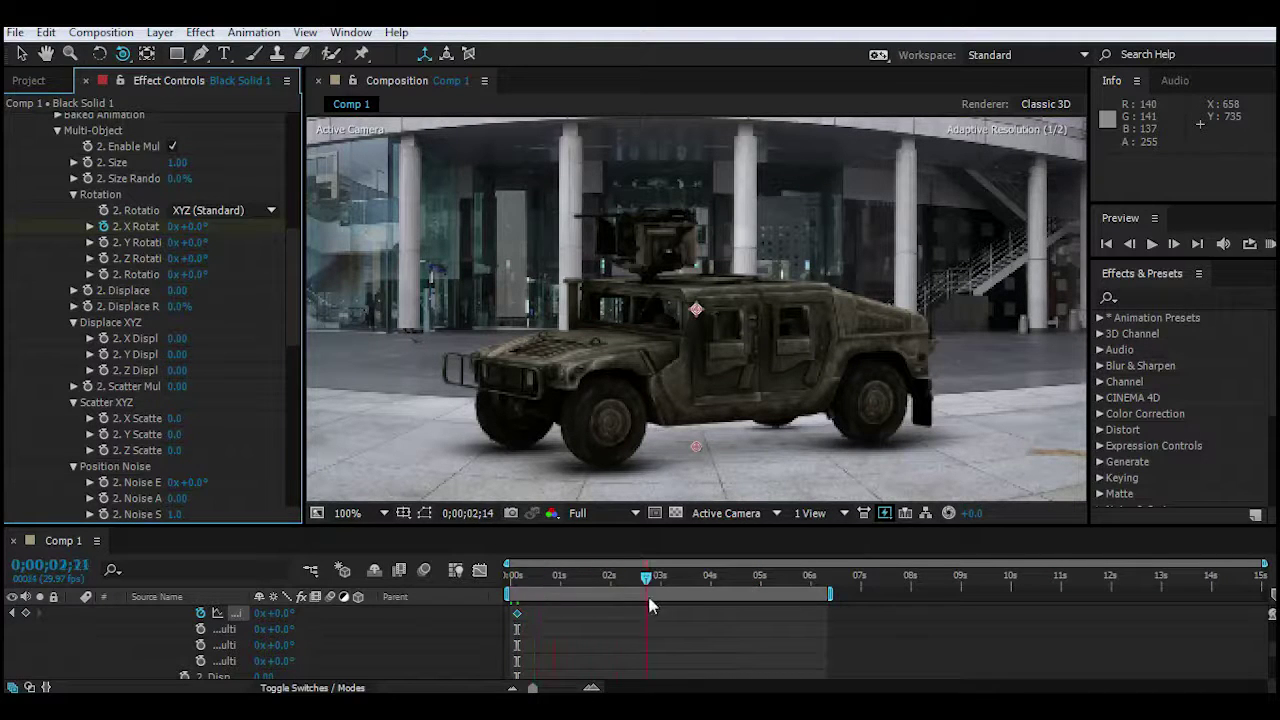
left_click_drag(190, 226, 1034, 393)
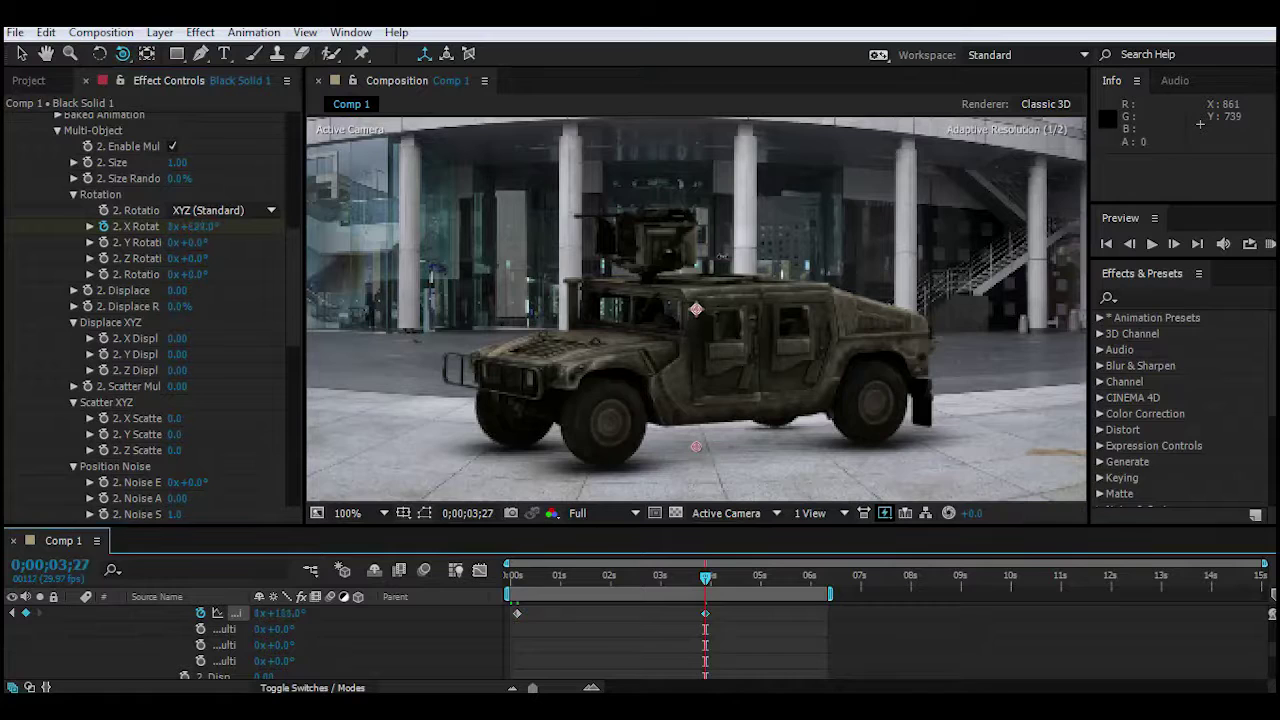
mouse_move(711, 590)
left_mouse_down()
mouse_move(587, 578)
mouse_move(728, 585)
left_mouse_up()
End the work area at the current time and play back the 131-frame rotation preview
key("n")
left_click(1270, 244)
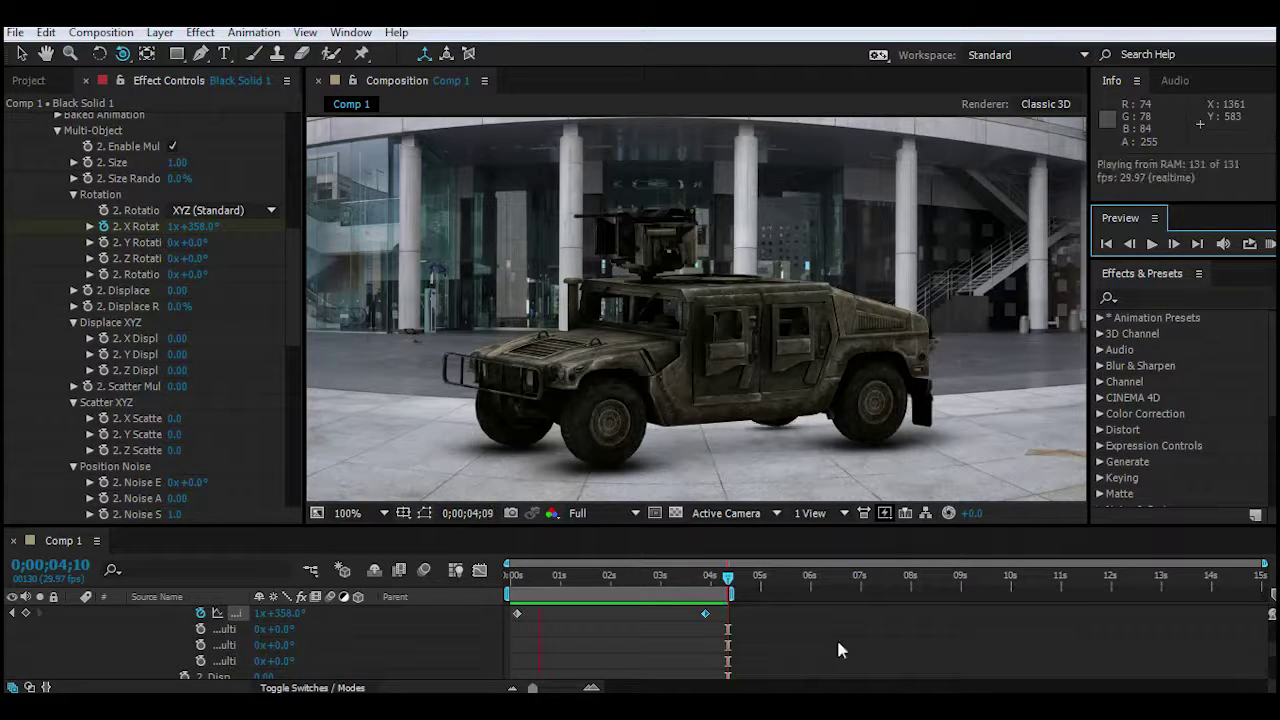
left_click(517, 613)
key("space")
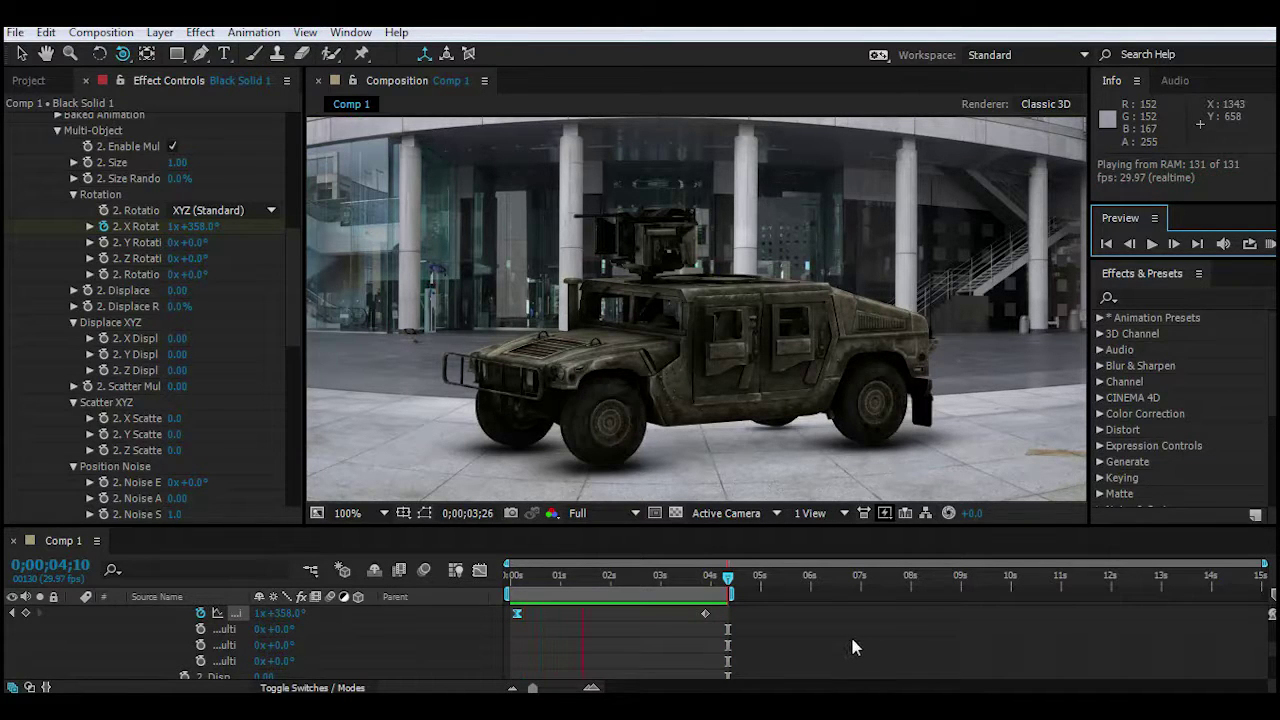
scroll(150, 640, "up", 5)
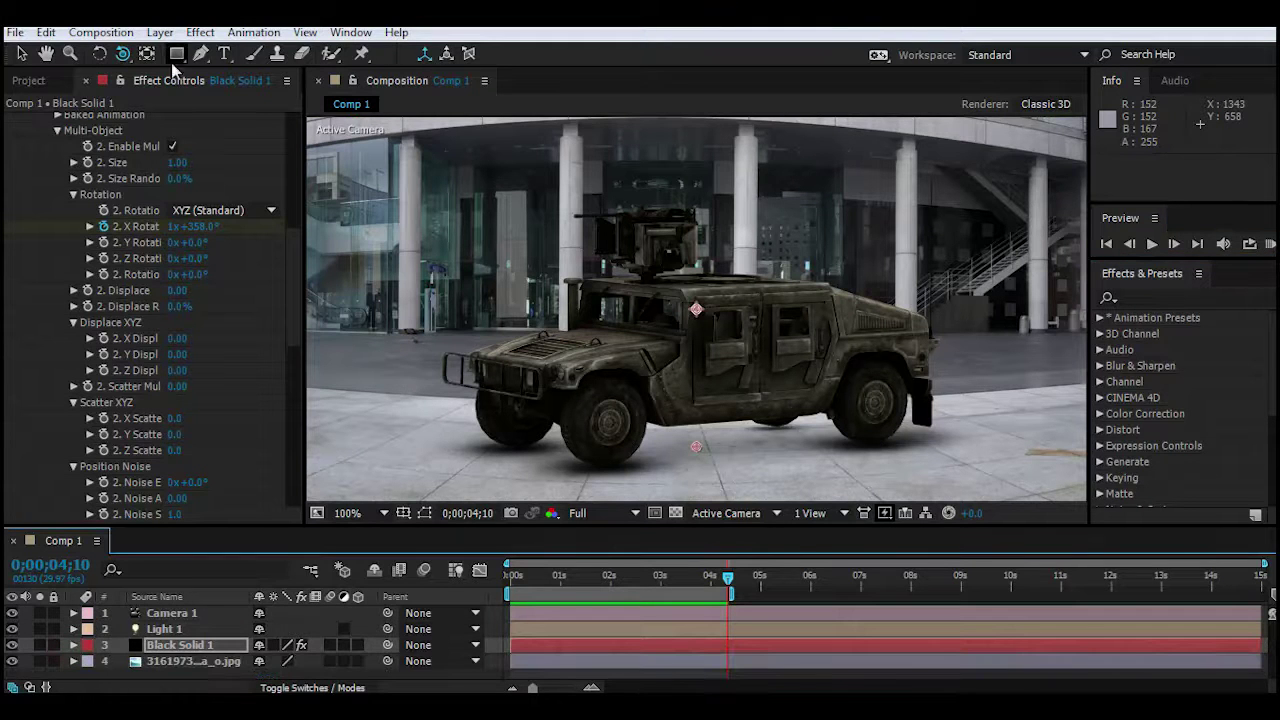
Create Black Solid 2 as a 3D layer and fit the scene in the viewer
left_click(160, 32)
left_click(224, 30)
left_click(565, 45)
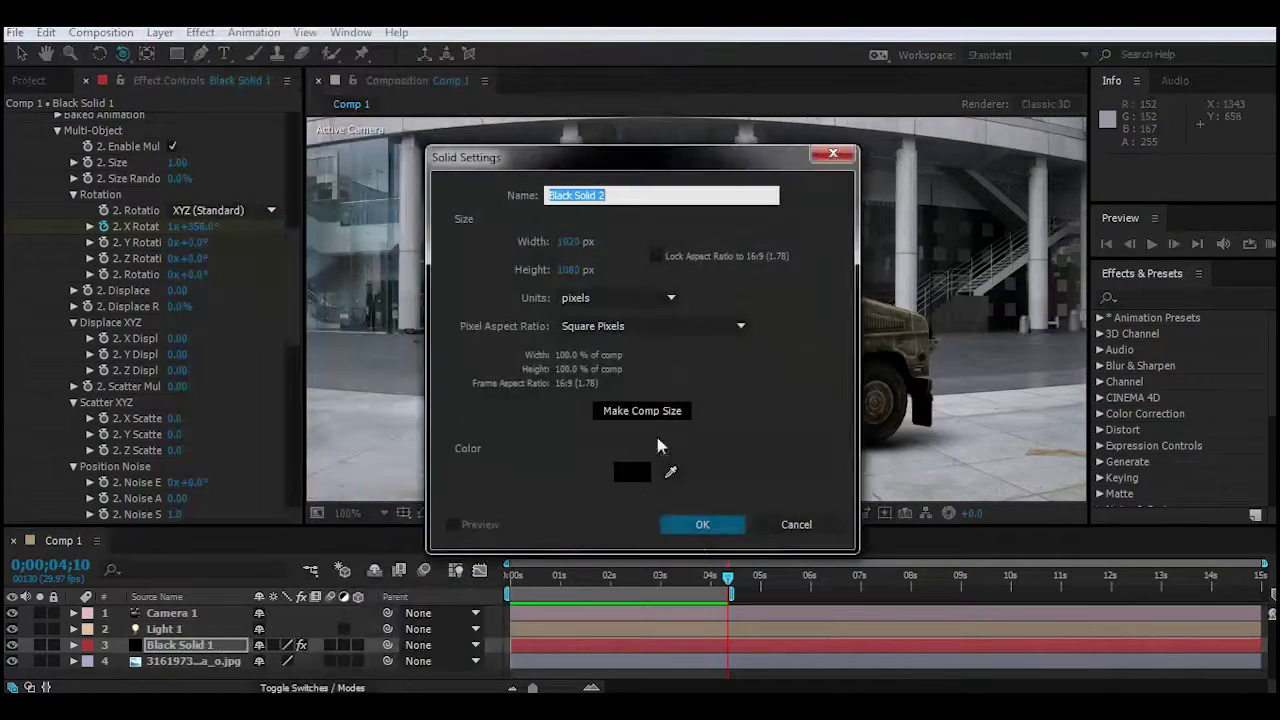
left_click(690, 530)
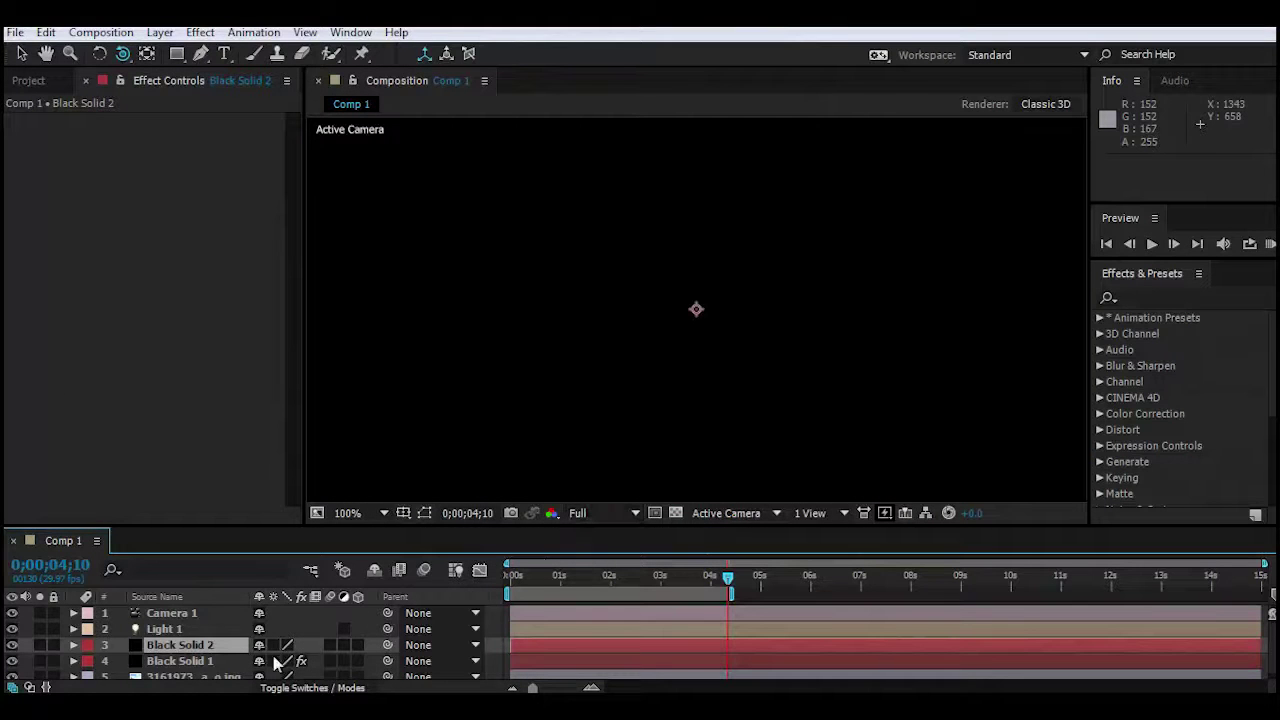
left_click(358, 645)
left_click(350, 513)
left_click(414, 191)
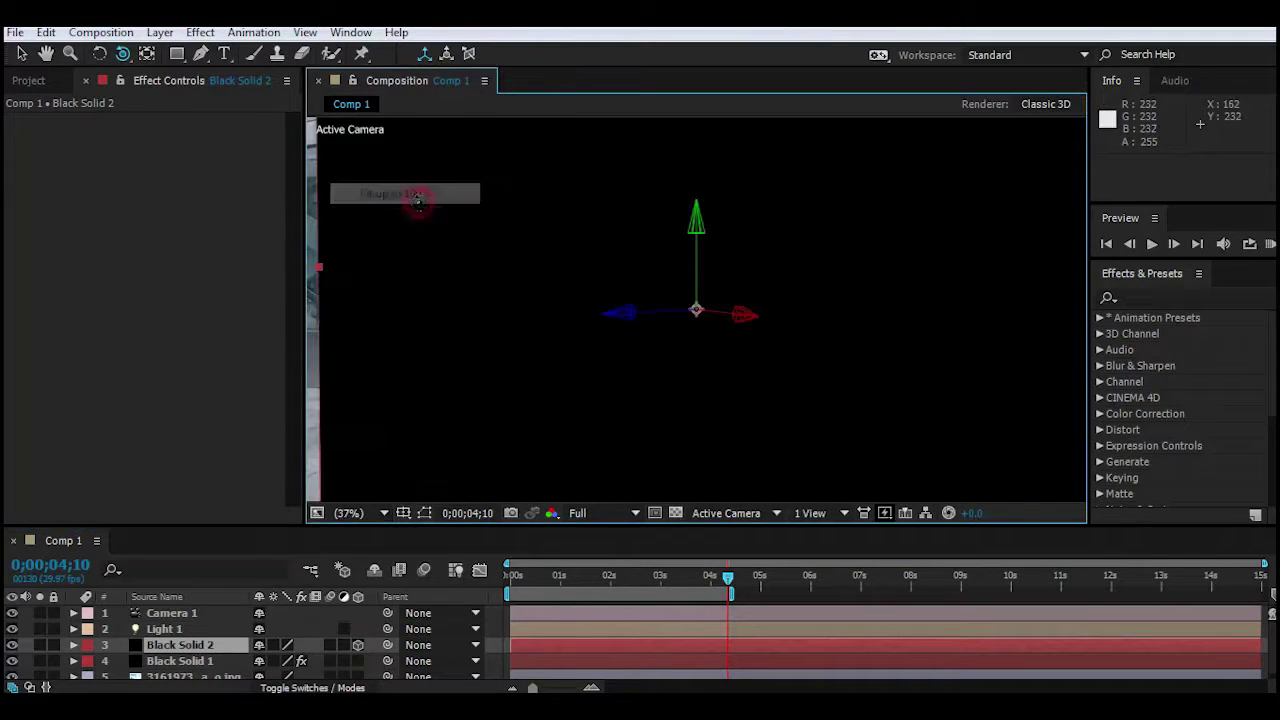
Tilt Black Solid 2 flat with the Rotation tool at 100% view and reposition it
left_click(99, 54)
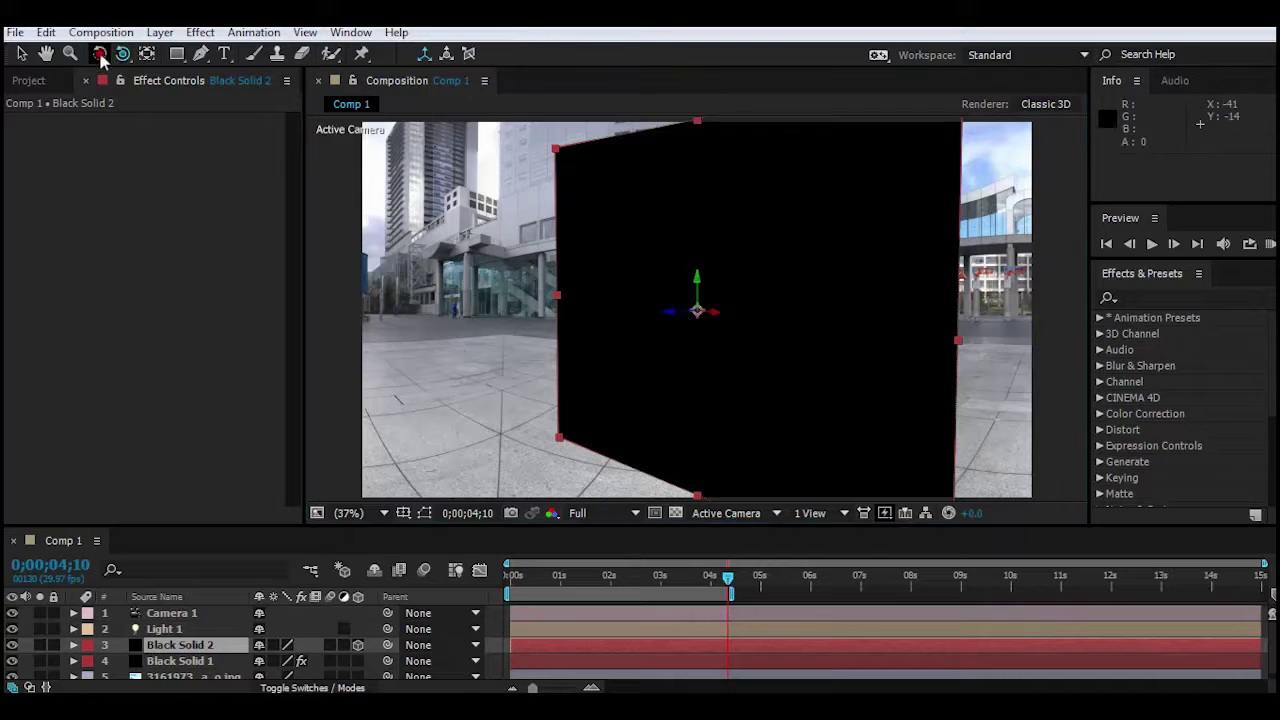
mouse_move(713, 299)
left_mouse_down()
mouse_move(718, 310)
mouse_move(721, 283)
mouse_move(549, 409)
left_mouse_up()
left_click(366, 513)
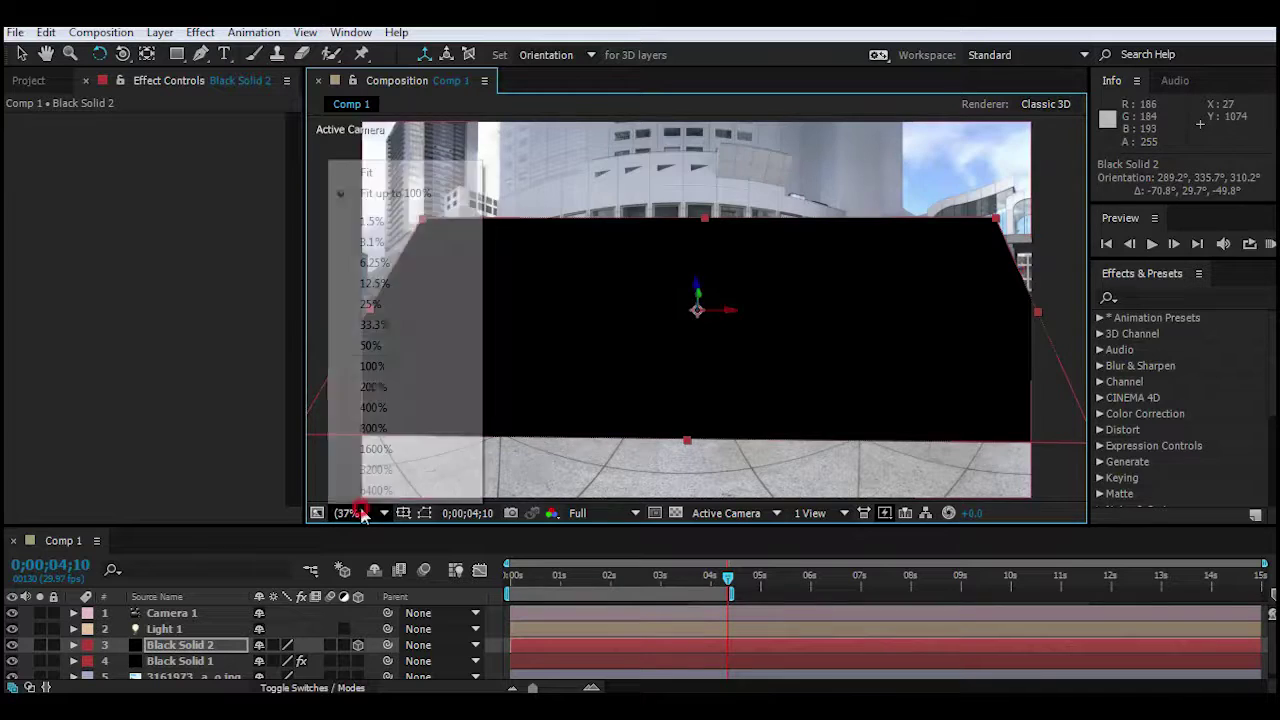
left_click(392, 366)
left_click_drag(722, 316, 726, 287)
left_click(22, 54)
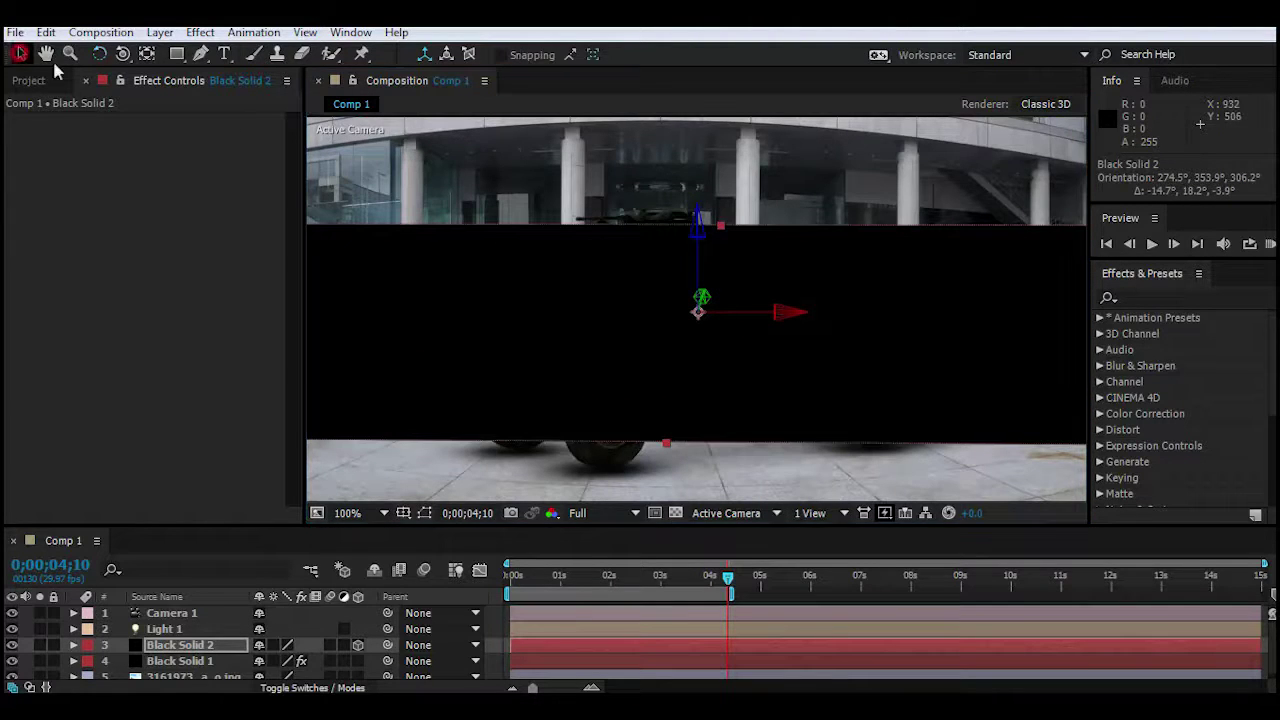
mouse_move(697, 246)
left_mouse_down()
mouse_move(716, 265)
mouse_move(719, 418)
mouse_move(707, 382)
left_mouse_up()
Push Black Solid 2 back in depth from the Left view, then raise it in Active Camera view
left_click(760, 513)
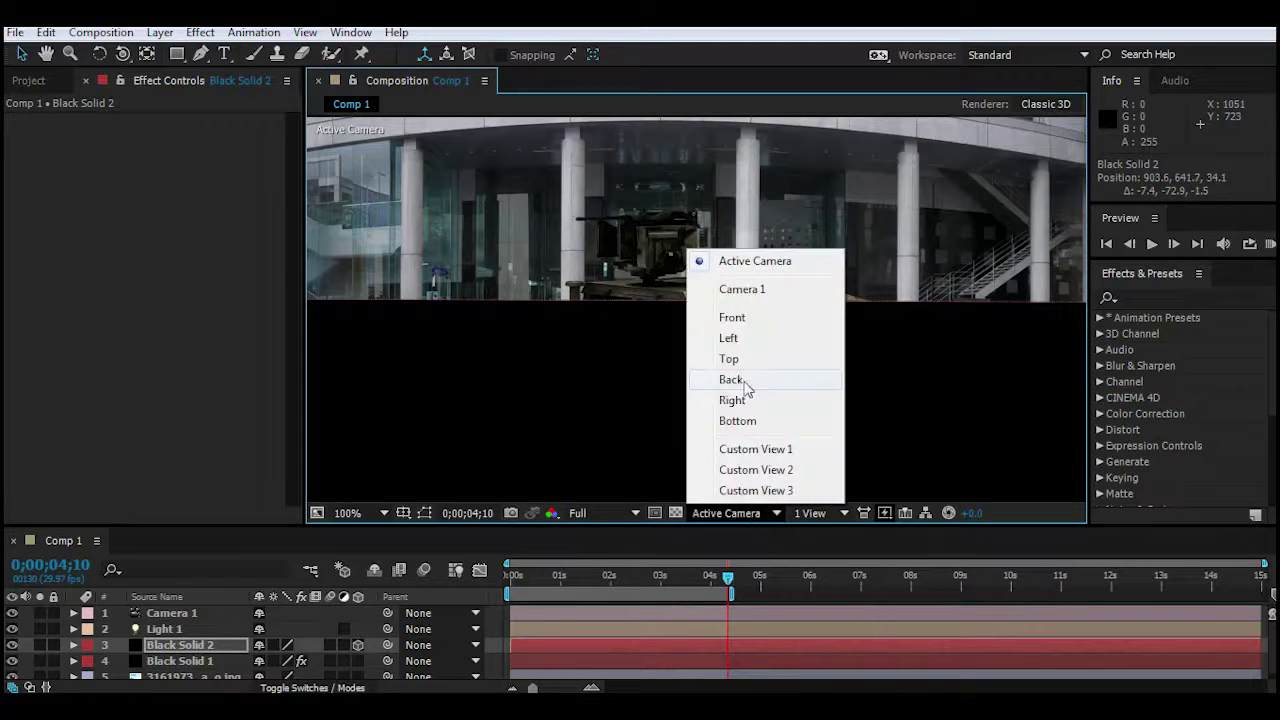
left_click(730, 339)
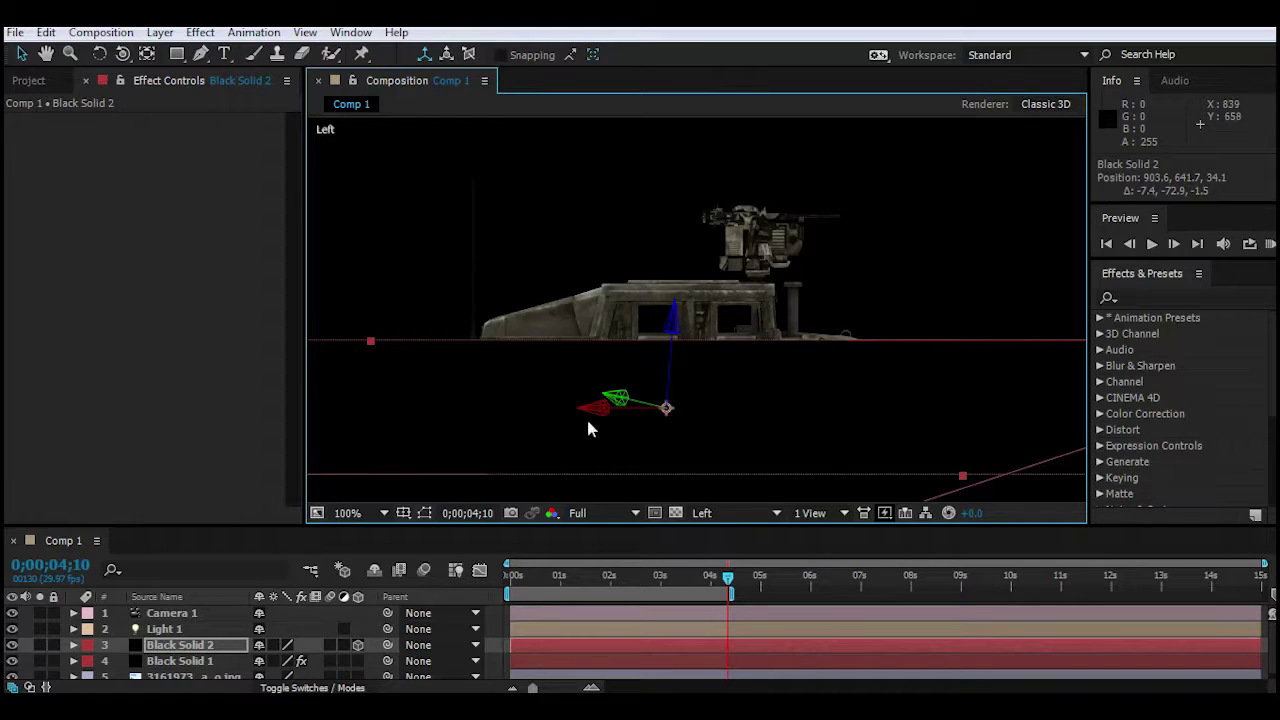
left_click_drag(598, 410, 536, 413)
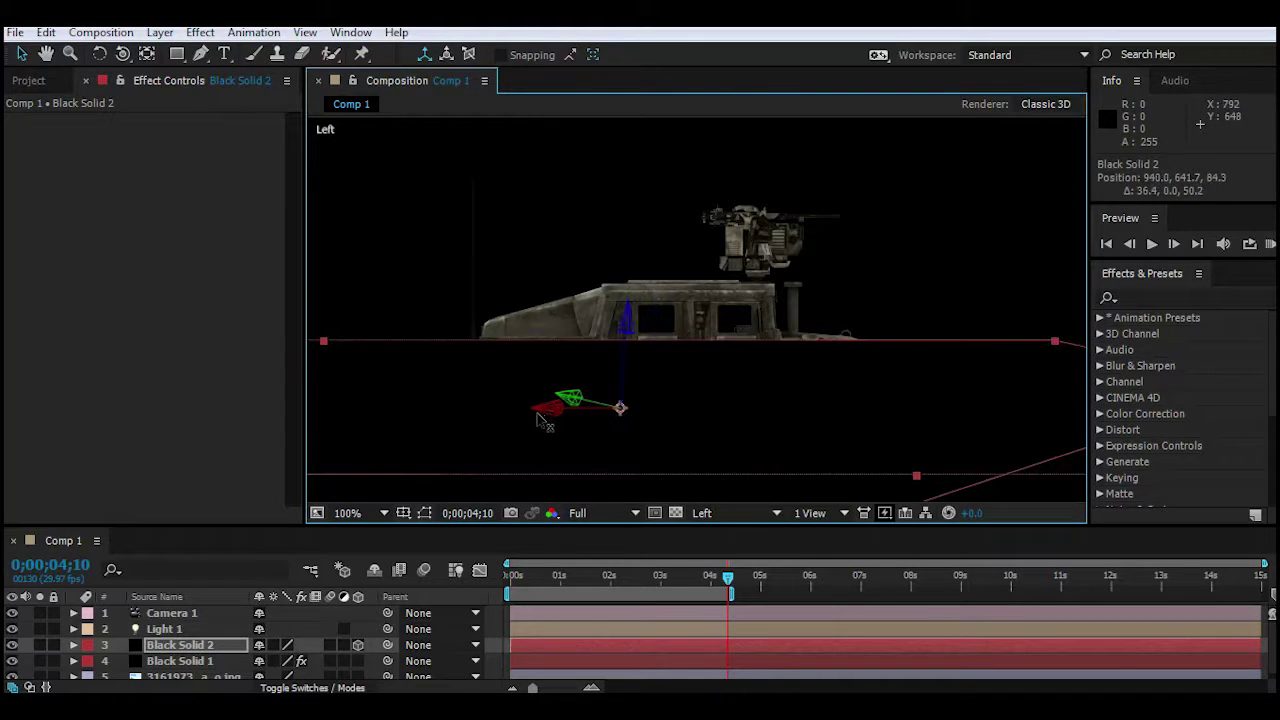
left_click(760, 513)
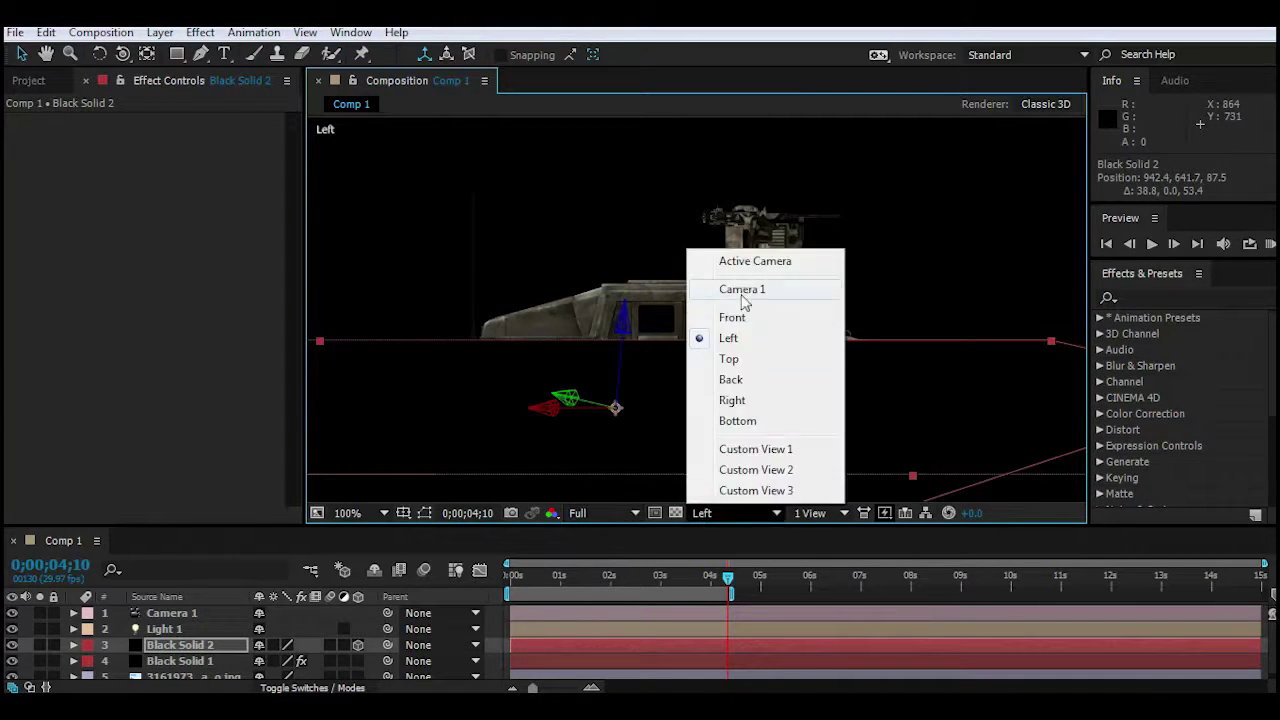
left_click(742, 262)
mouse_move(762, 332)
left_mouse_down()
mouse_move(770, 228)
mouse_move(780, 266)
left_mouse_up()
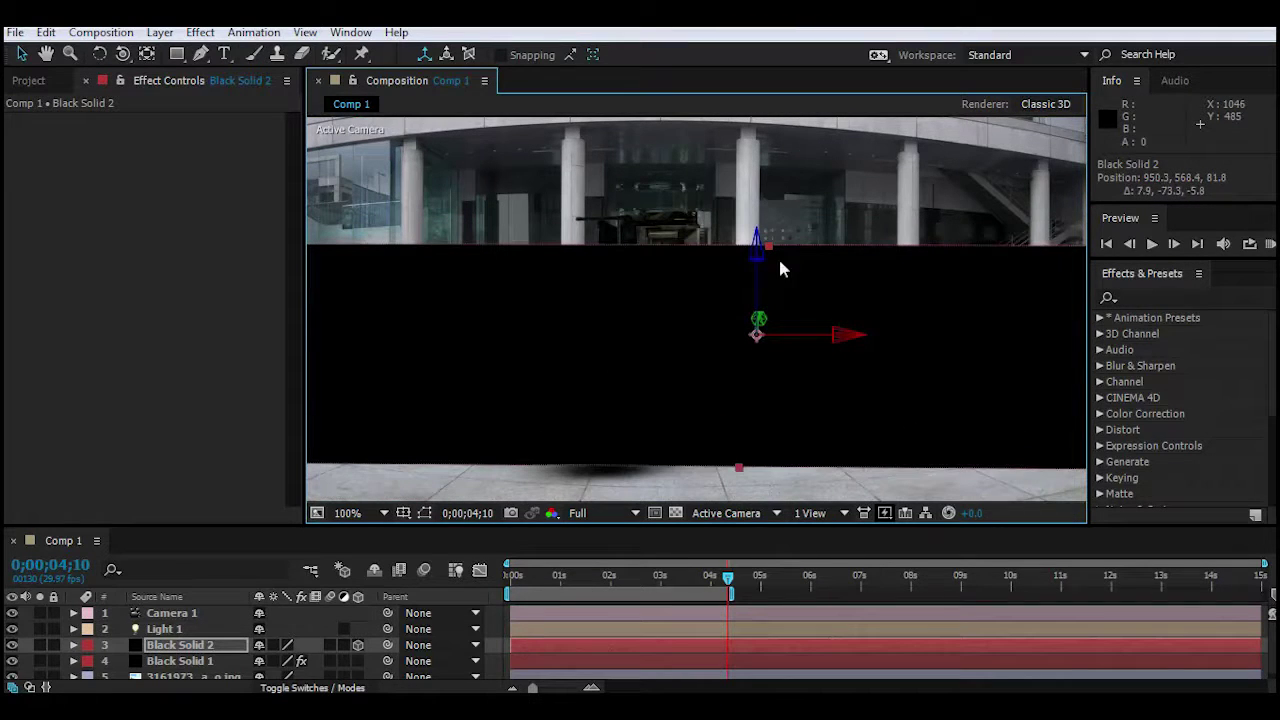
Tilt Black Solid 2 flat toward the ground, undoing an accidental Humvee layer move
left_click(99, 54)
left_click_drag(803, 338, 801, 327)
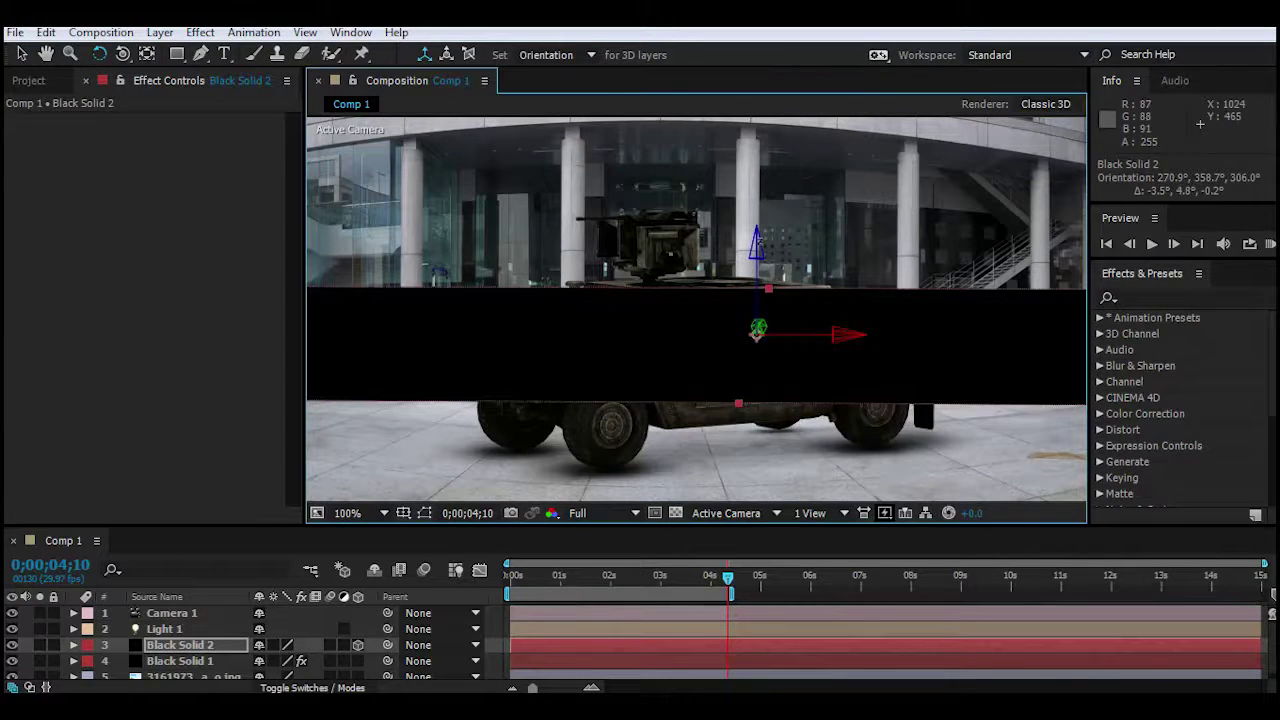
left_click(21, 54)
left_click_drag(797, 290, 740, 255)
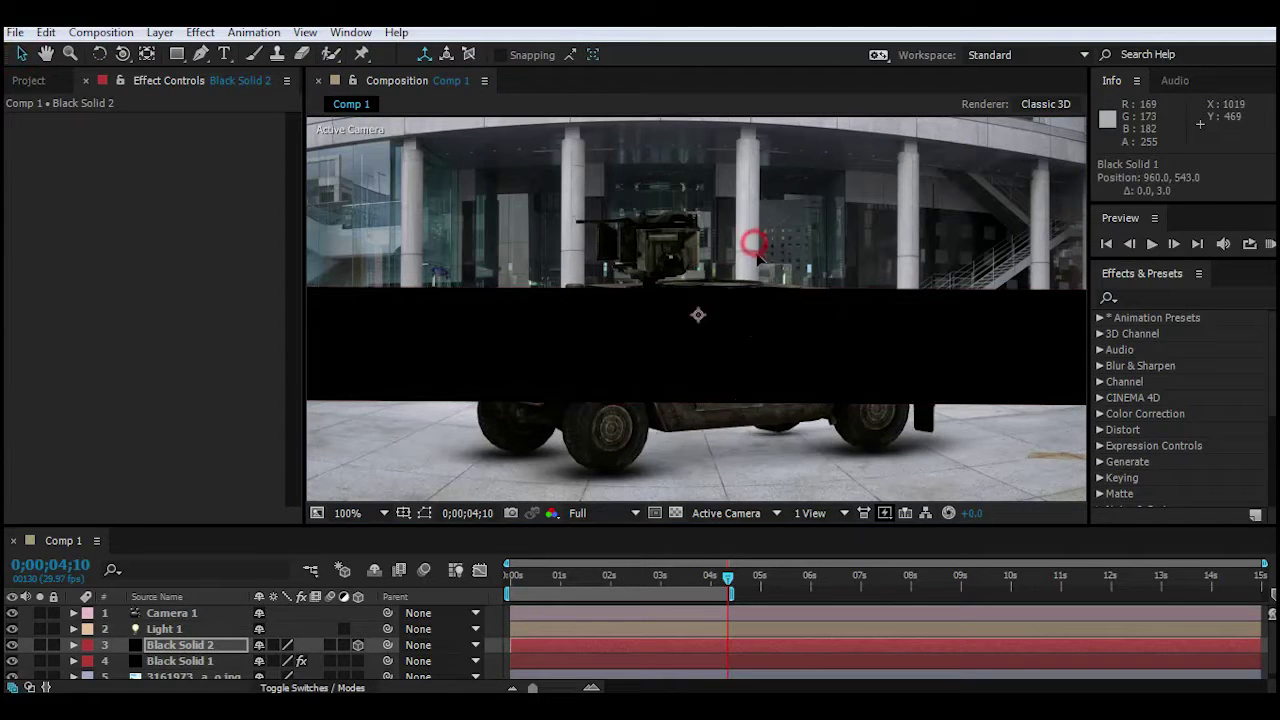
left_click(733, 259)
key("ctrl+z")
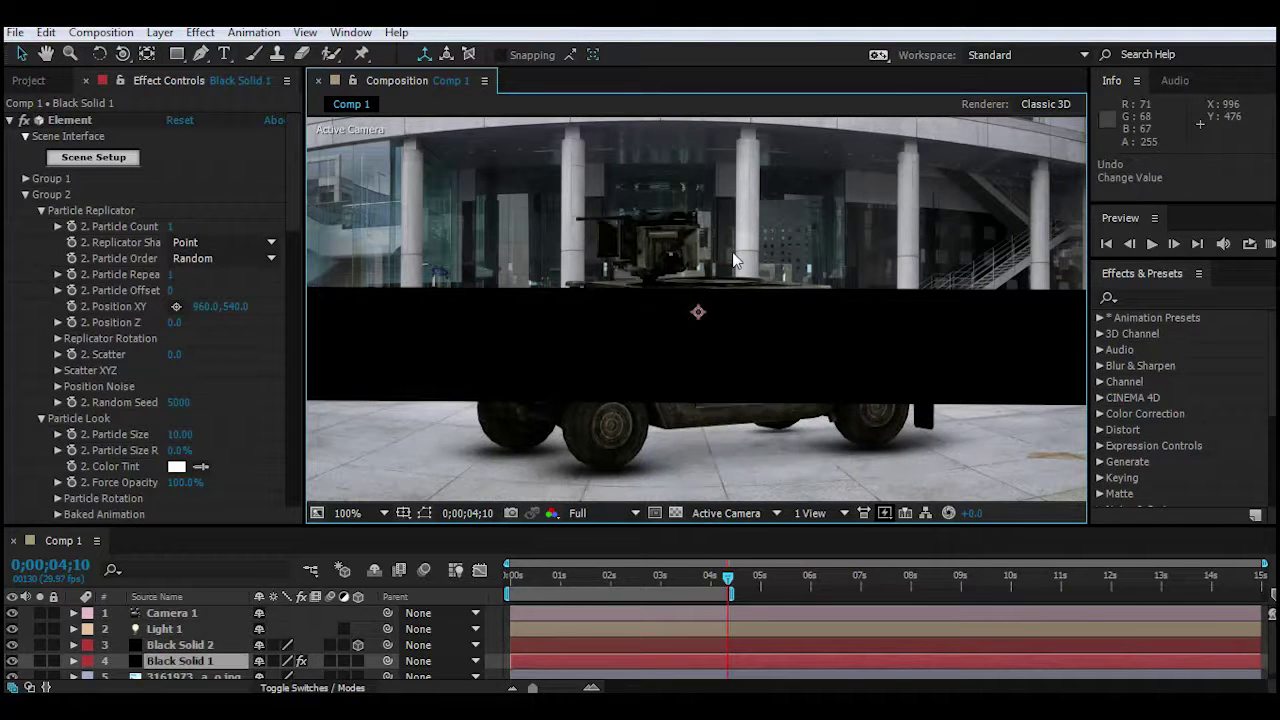
Lower Black Solid 2 to position 948.8, 631.3, 82.8 and hide it
left_click(200, 646)
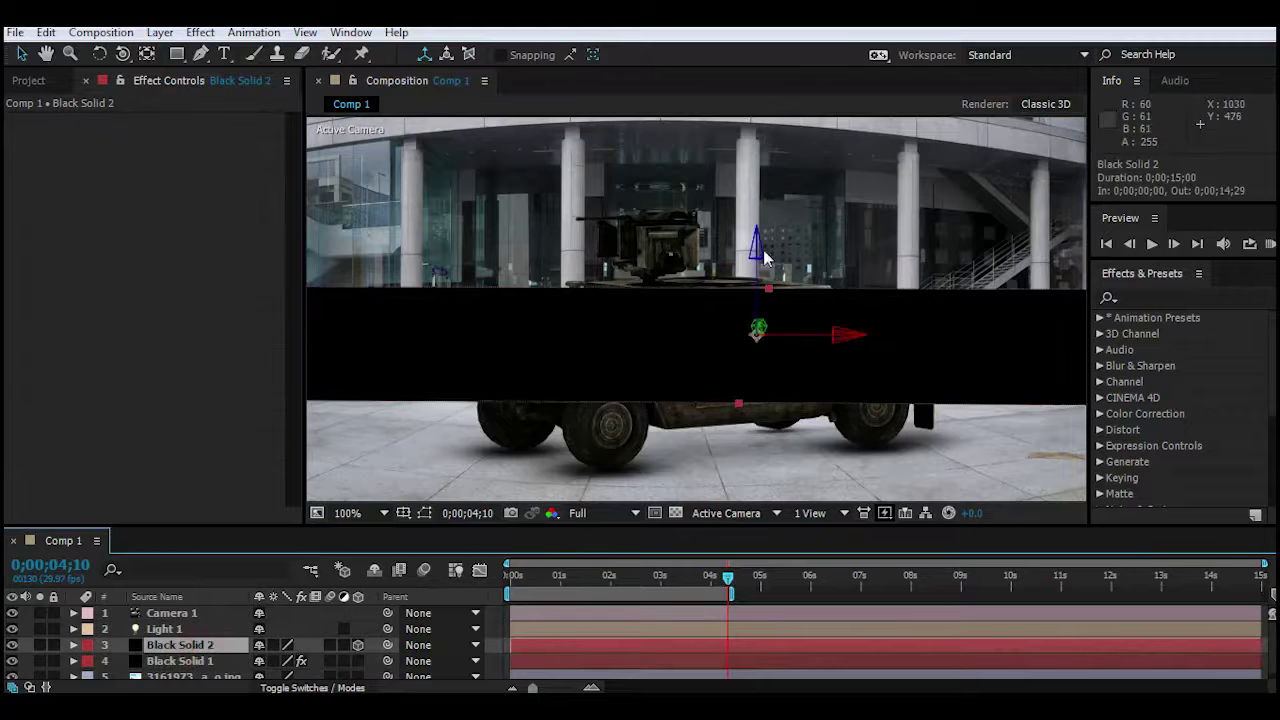
left_click_drag(758, 249, 770, 310)
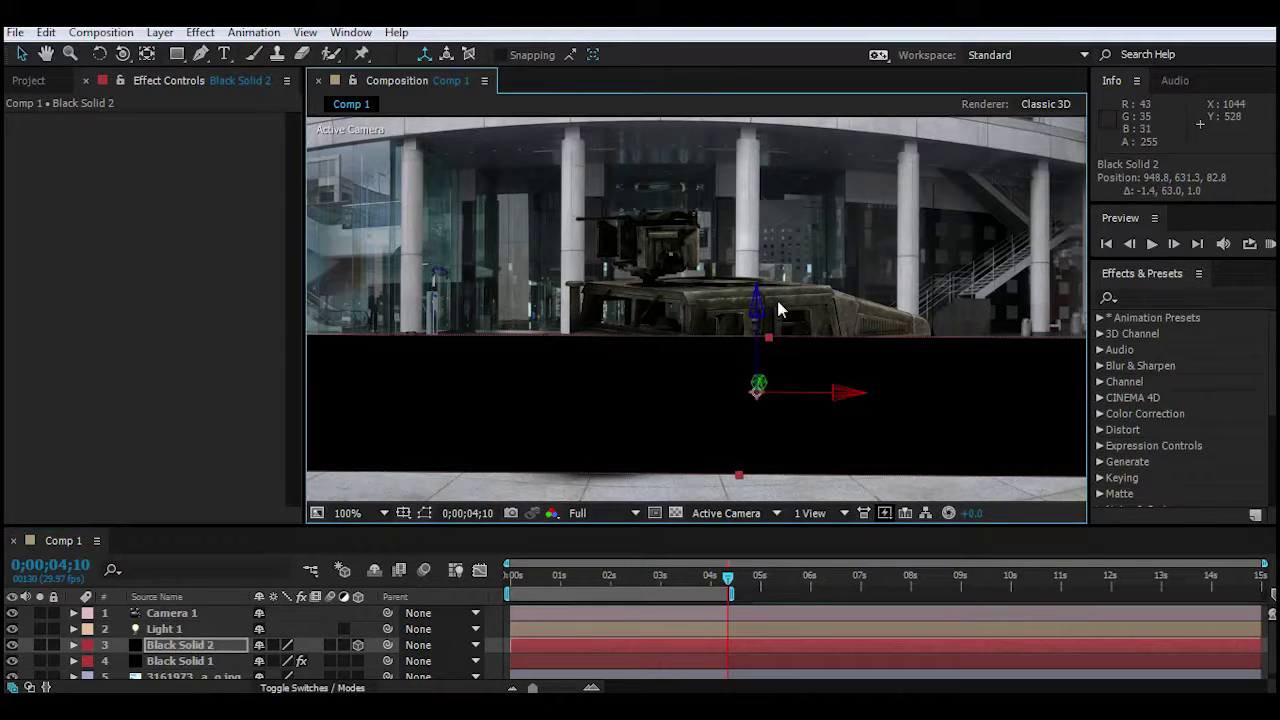
left_click(12, 645)
left_click(201, 54)
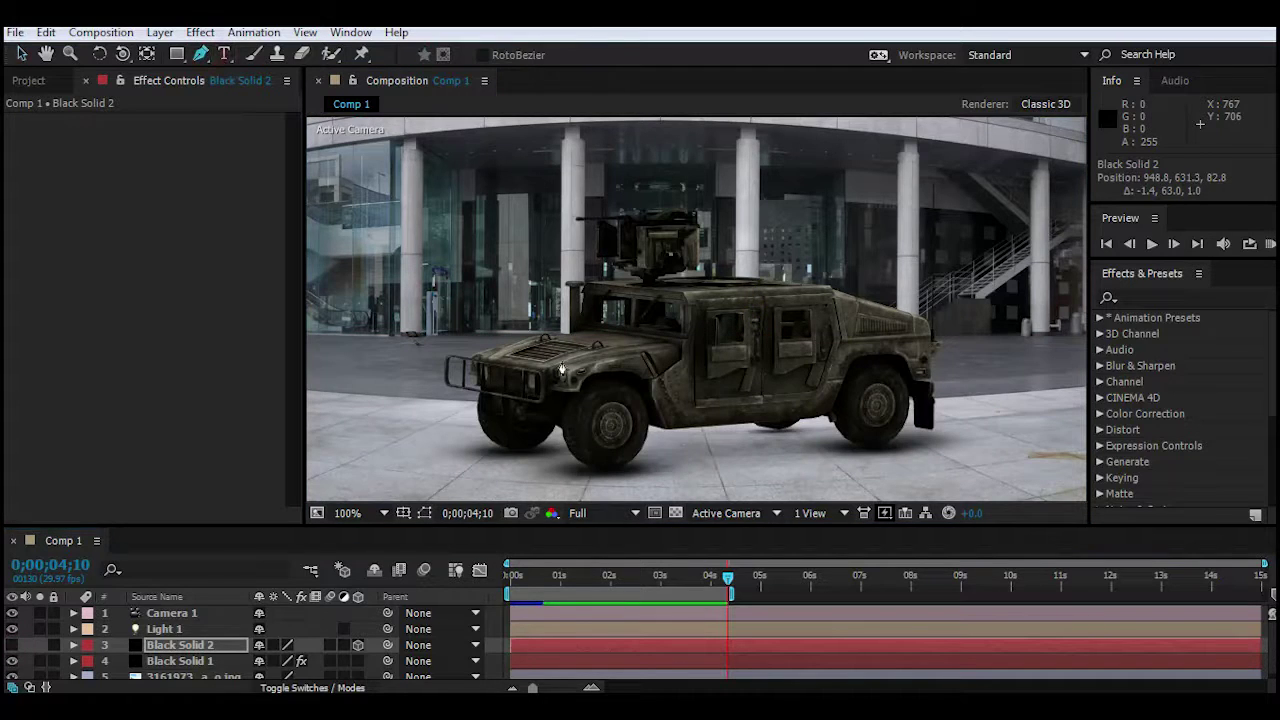
Draw a closed eight-point mask on the black solid around the Humvee's base
left_click(593, 470)
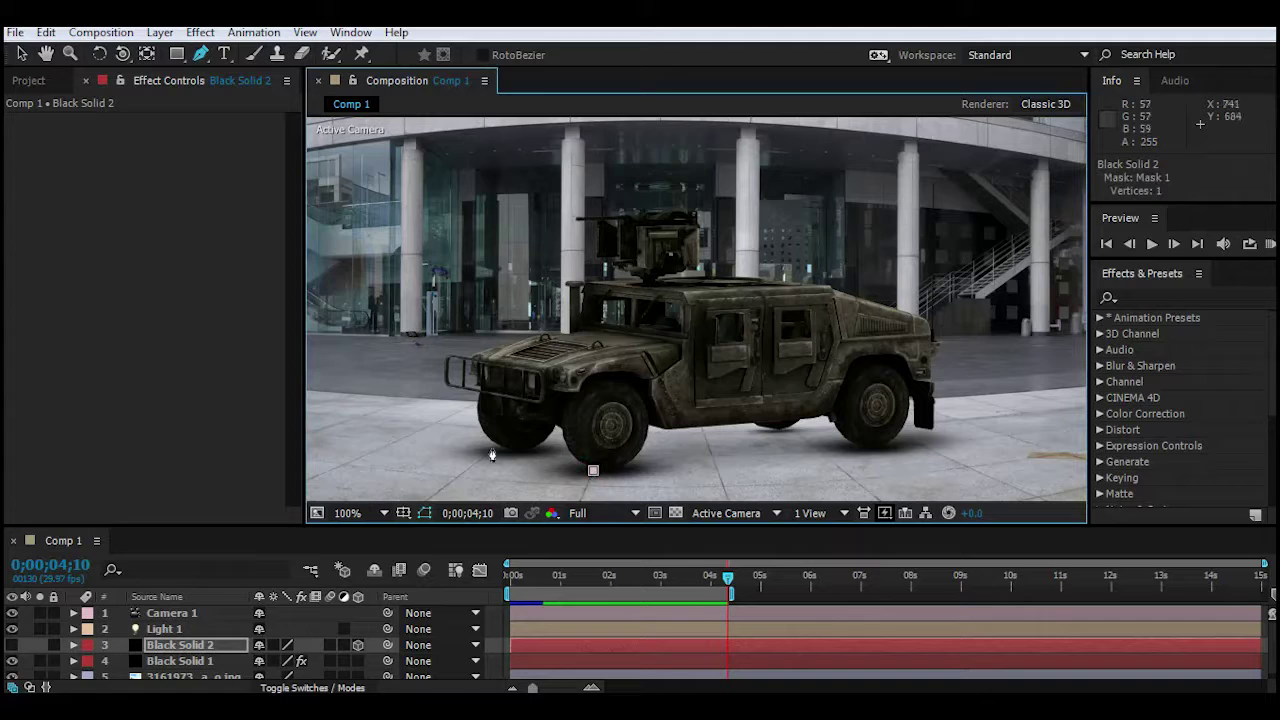
left_click(493, 446)
left_click(560, 439)
left_click(668, 434)
left_click(759, 424)
left_click(808, 428)
left_click(906, 445)
left_click(760, 461)
left_click(593, 470)
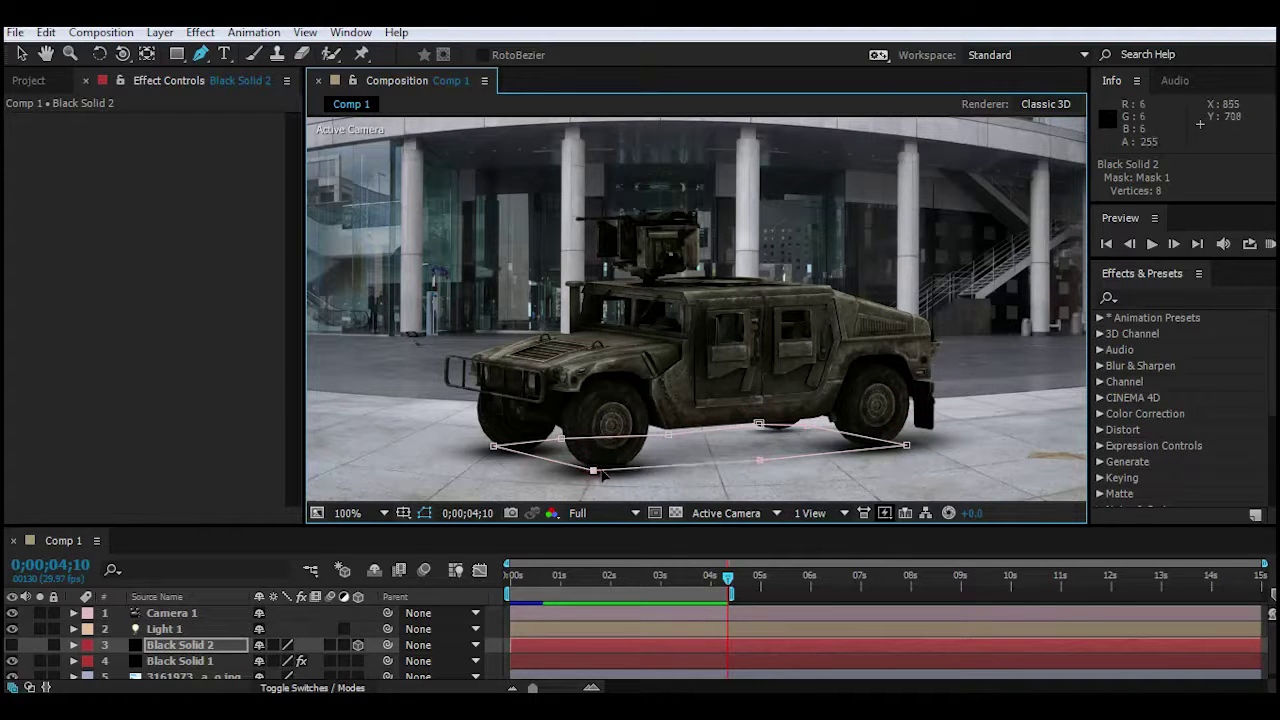
Make the masked shadow layer visible again and hide the mask outlines in the viewer
left_click(12, 645)
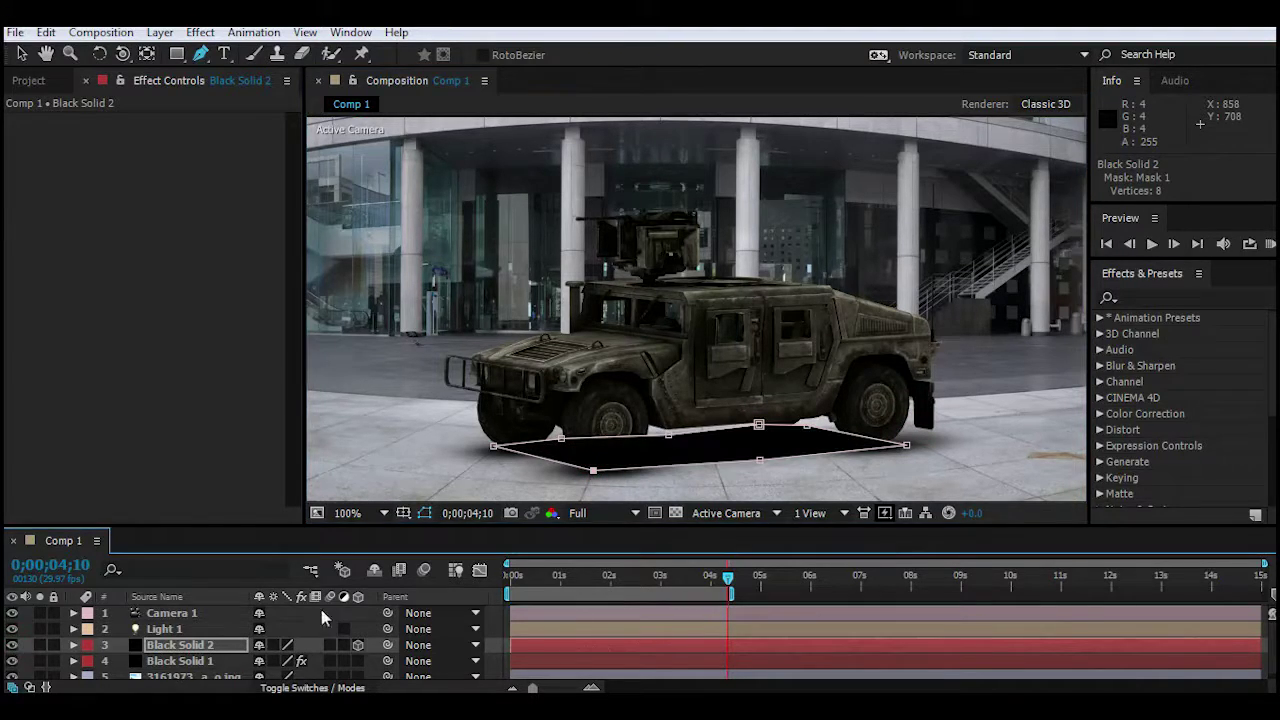
left_click(424, 513)
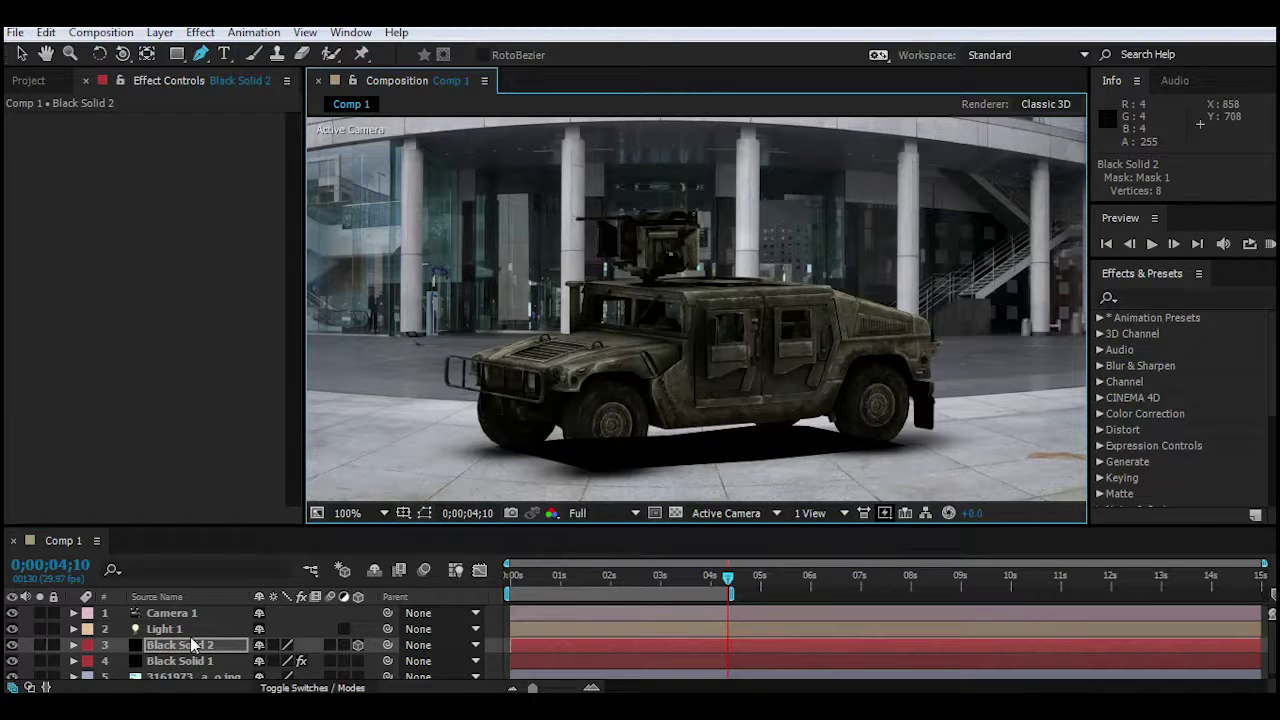
key("t")
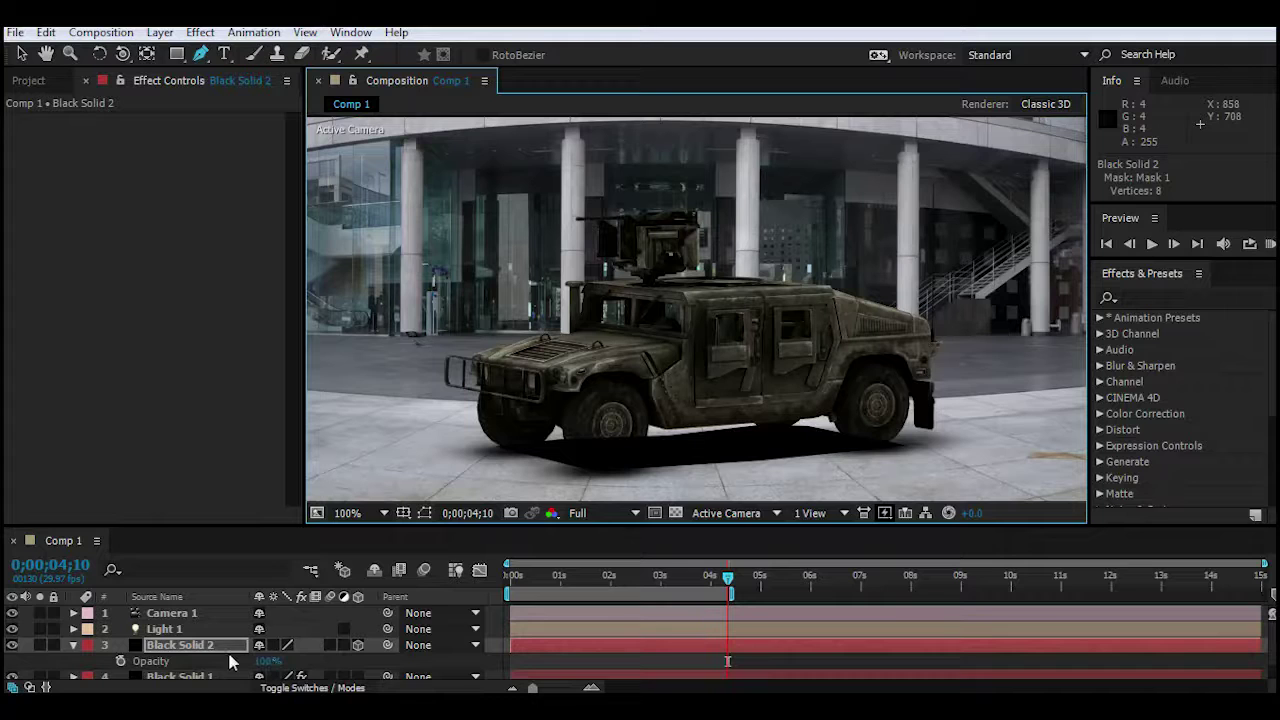
Feather Black Solid 2's mask edges to 25 pixels
key("m")
left_click_drag(305, 526, 300, 469)
left_click(105, 607)
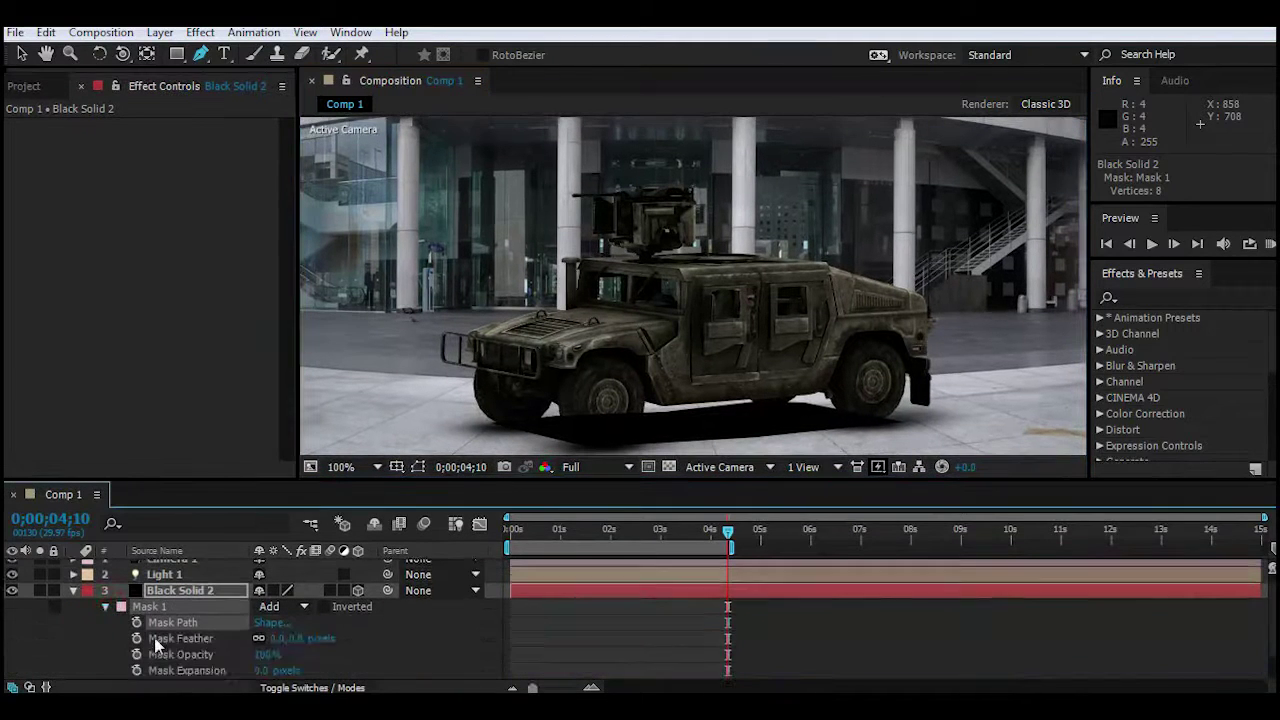
left_click(315, 672)
left_click_drag(285, 638, 372, 638)
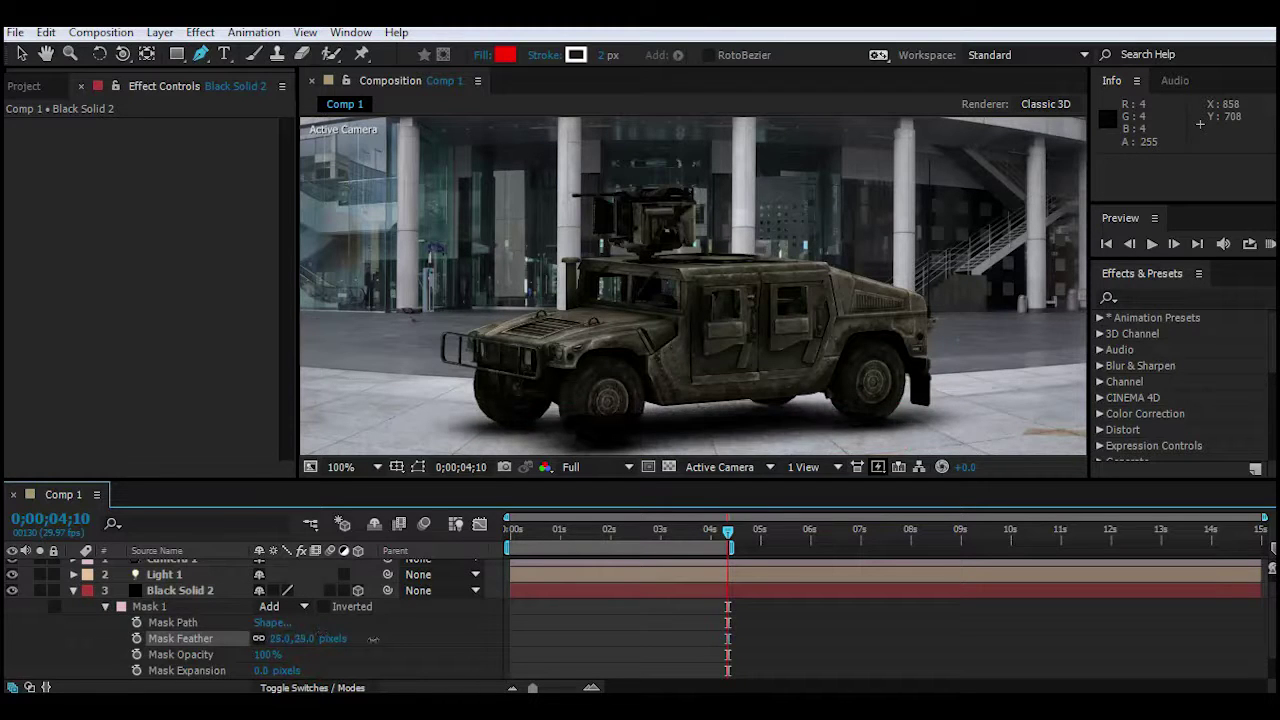
Move Black Solid 2 below the Humvee layer, shift it under the wheels, and set opacity to 92%
left_click(180, 590)
left_click(73, 590)
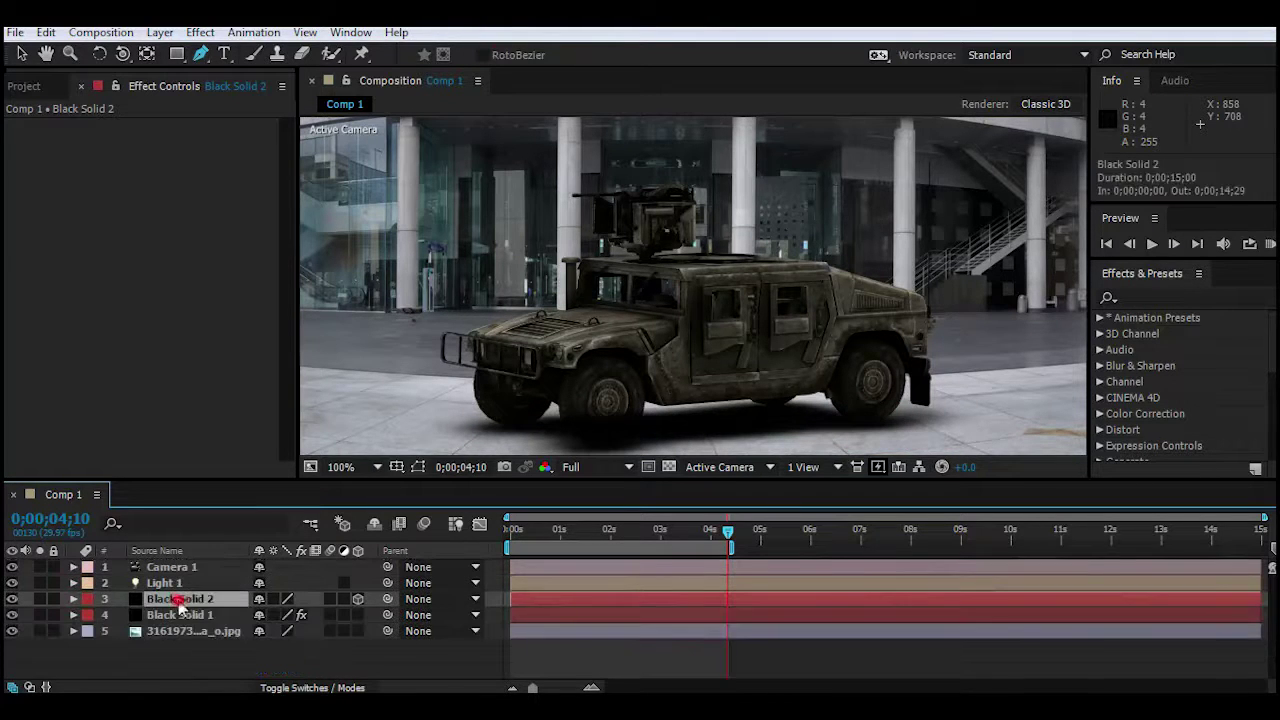
left_click_drag(180, 603, 186, 621)
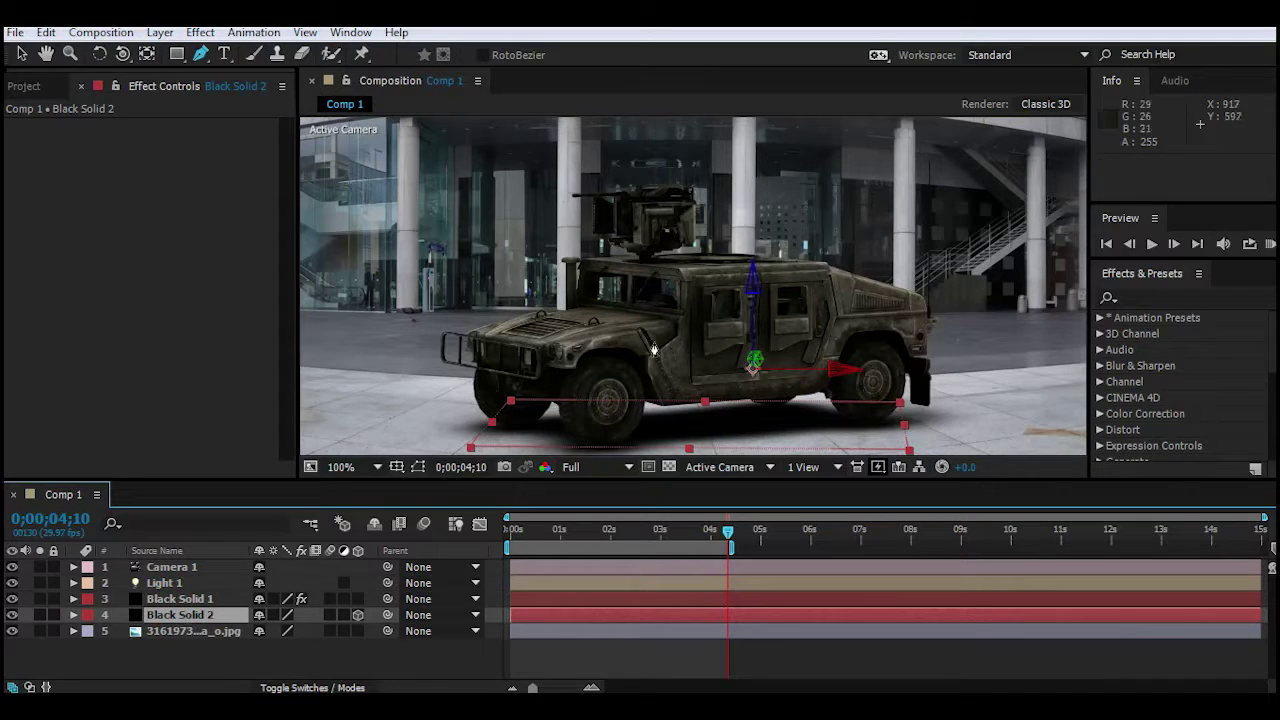
left_click(24, 56)
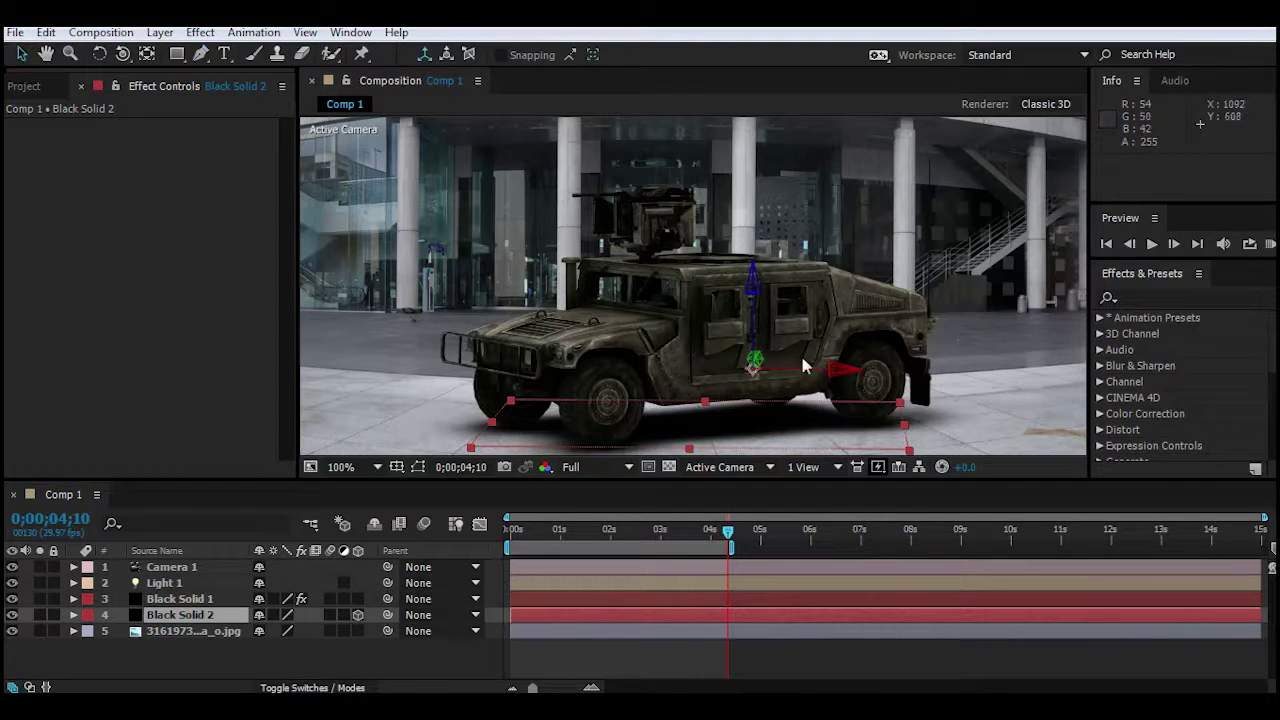
left_click_drag(762, 362, 742, 319)
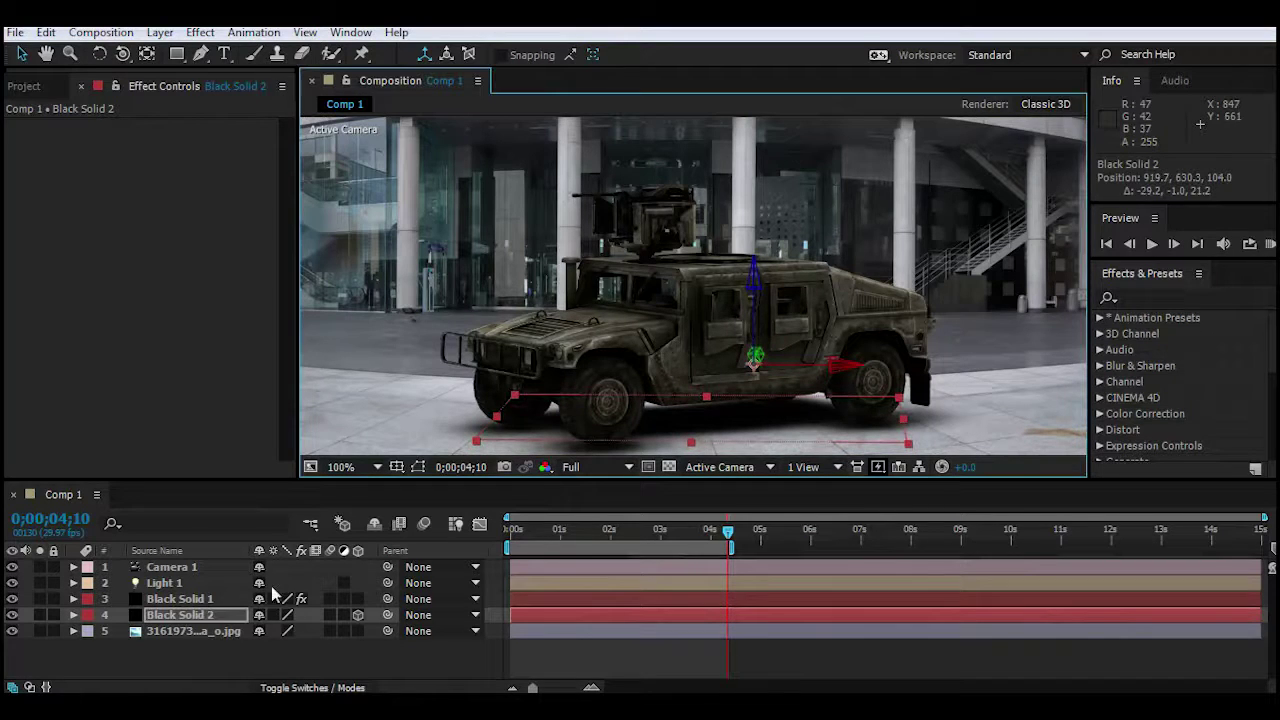
key("t")
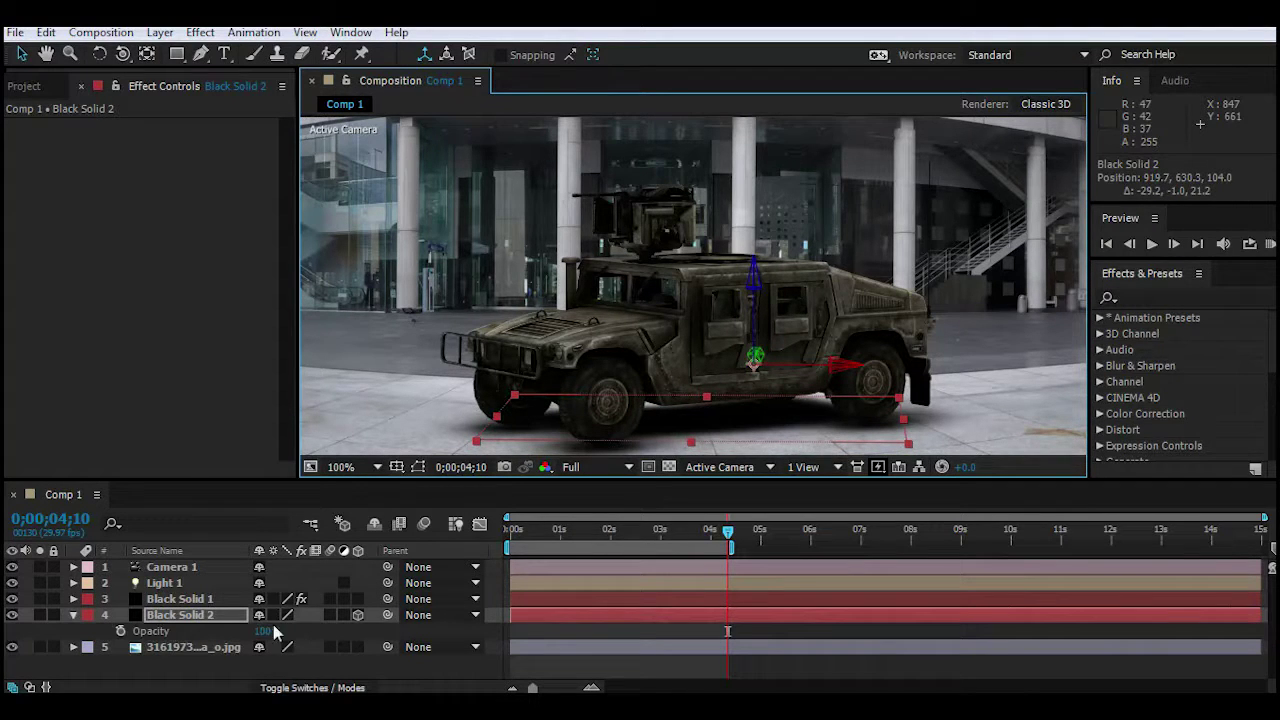
left_click_drag(756, 358, 728, 375)
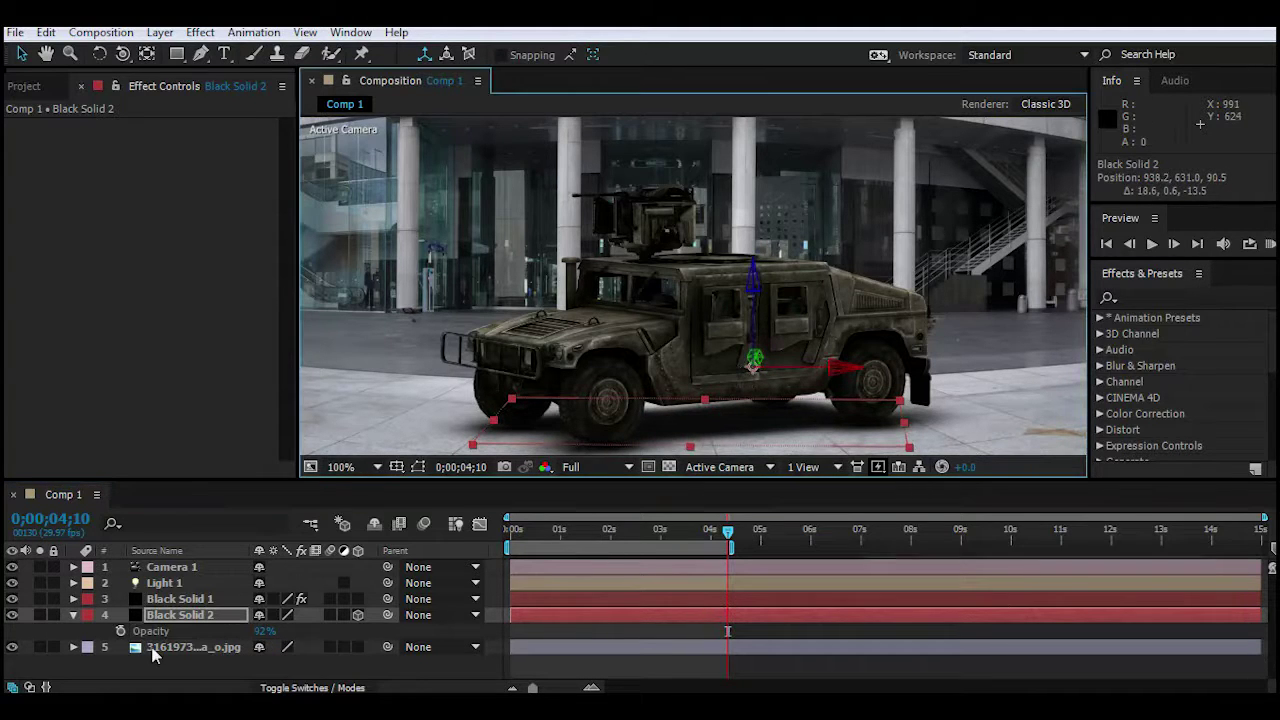
Raise the shadow's mask feather to 100 pixels and move the time indicator earlier
key("m")
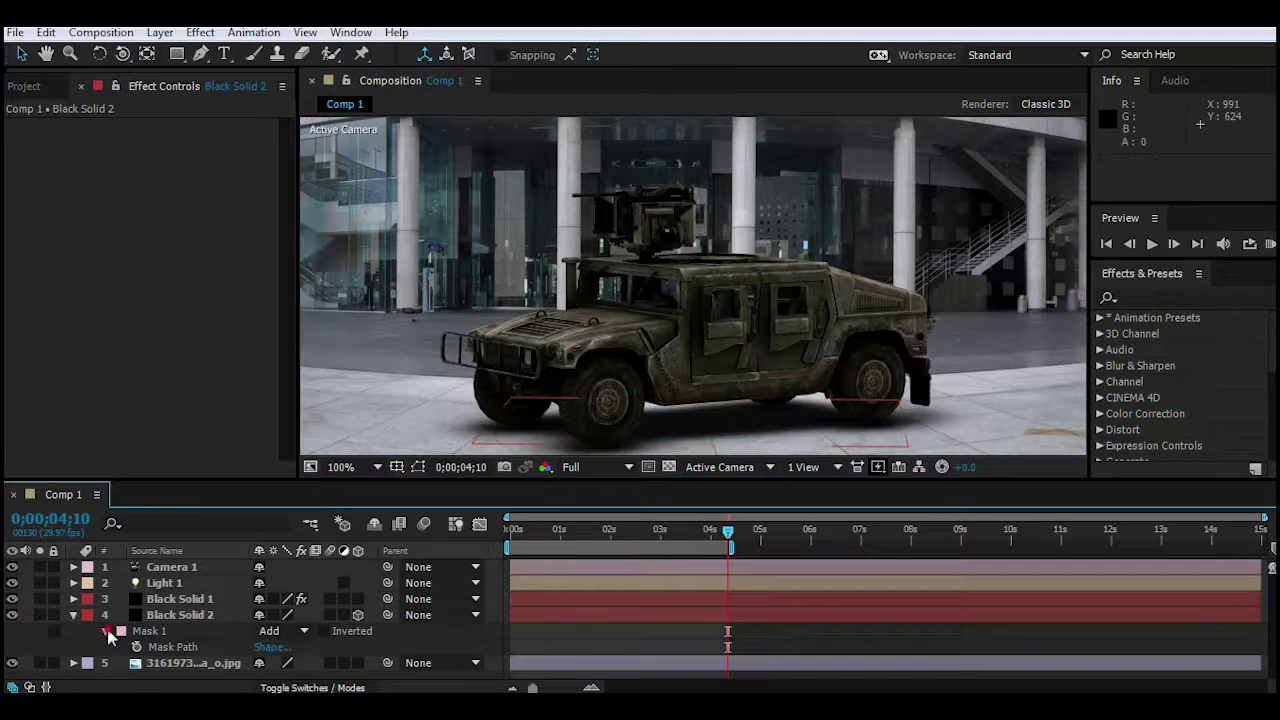
left_click(106, 631)
left_click_drag(290, 638, 358, 638)
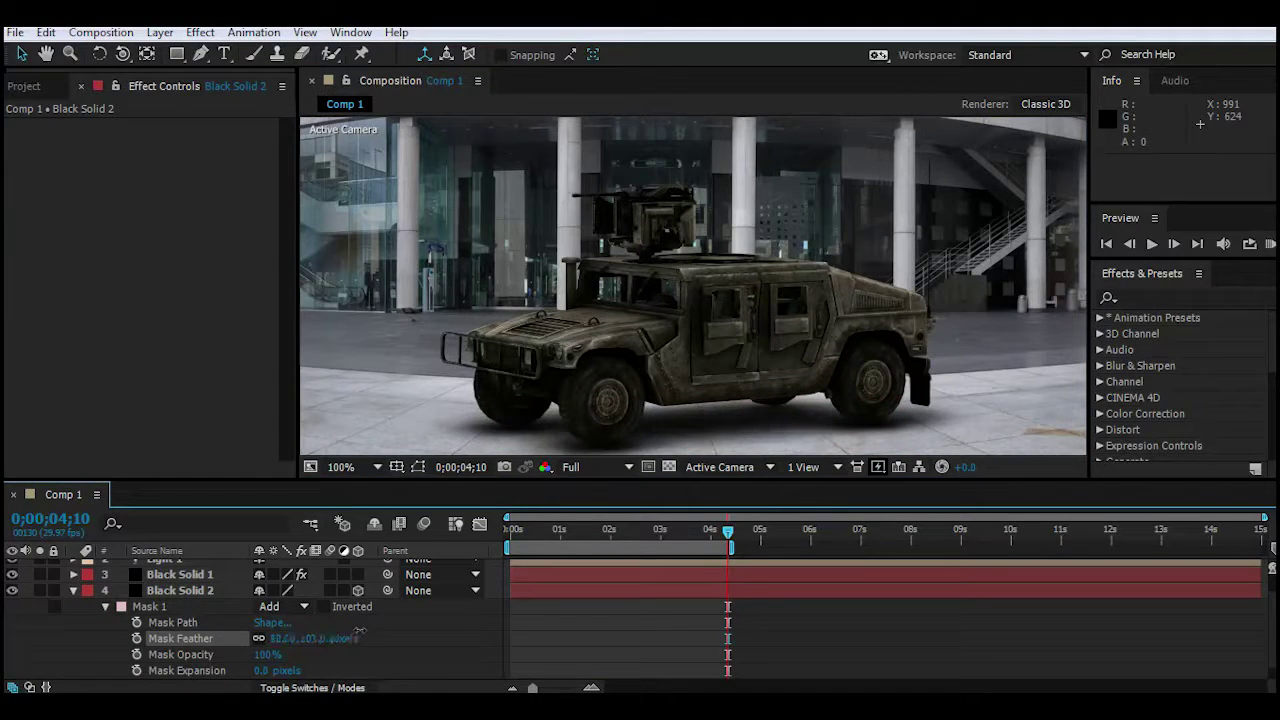
left_click(225, 592)
left_click(73, 590)
mouse_move(730, 538)
left_mouse_down()
mouse_move(625, 537)
mouse_move(656, 537)
left_mouse_up()
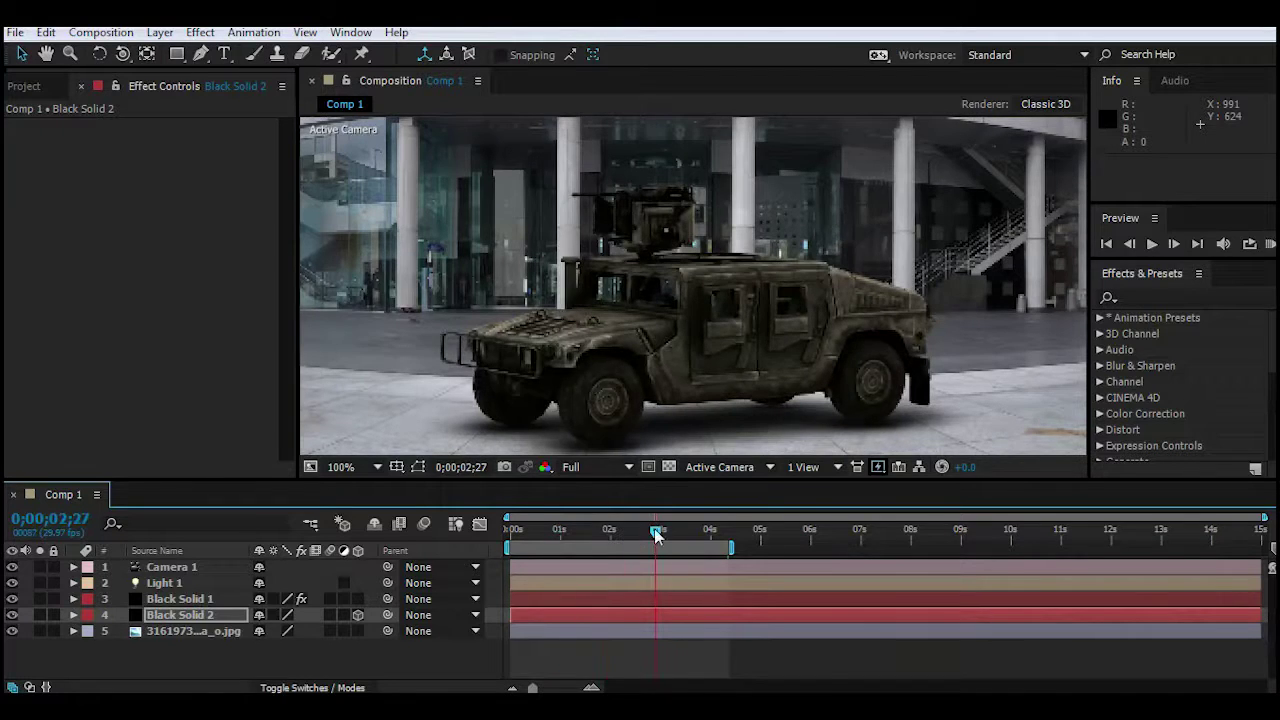
Set the project colour depth to 16 bits per channel and start a 131-frame preview
left_click_drag(547, 483, 547, 521)
left_click(24, 86)
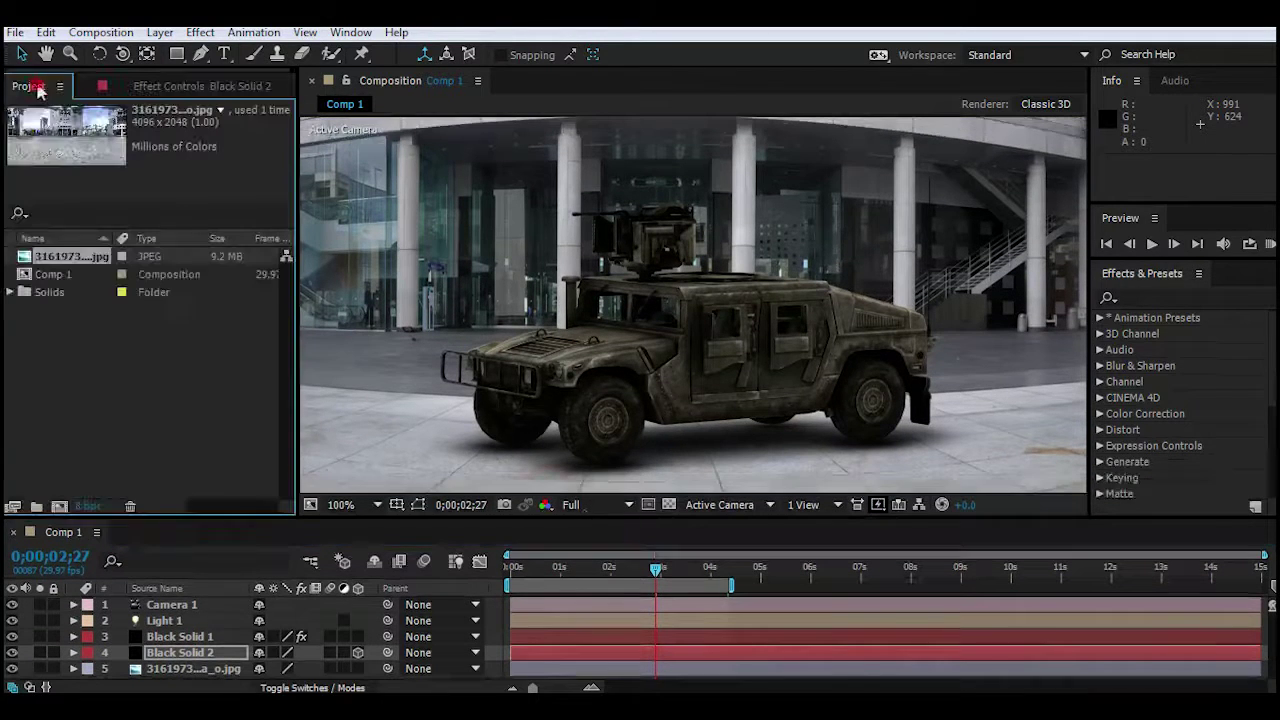
left_click(88, 507)
left_click(677, 281)
left_click(668, 311)
left_click(743, 672)
left_click(1270, 243)
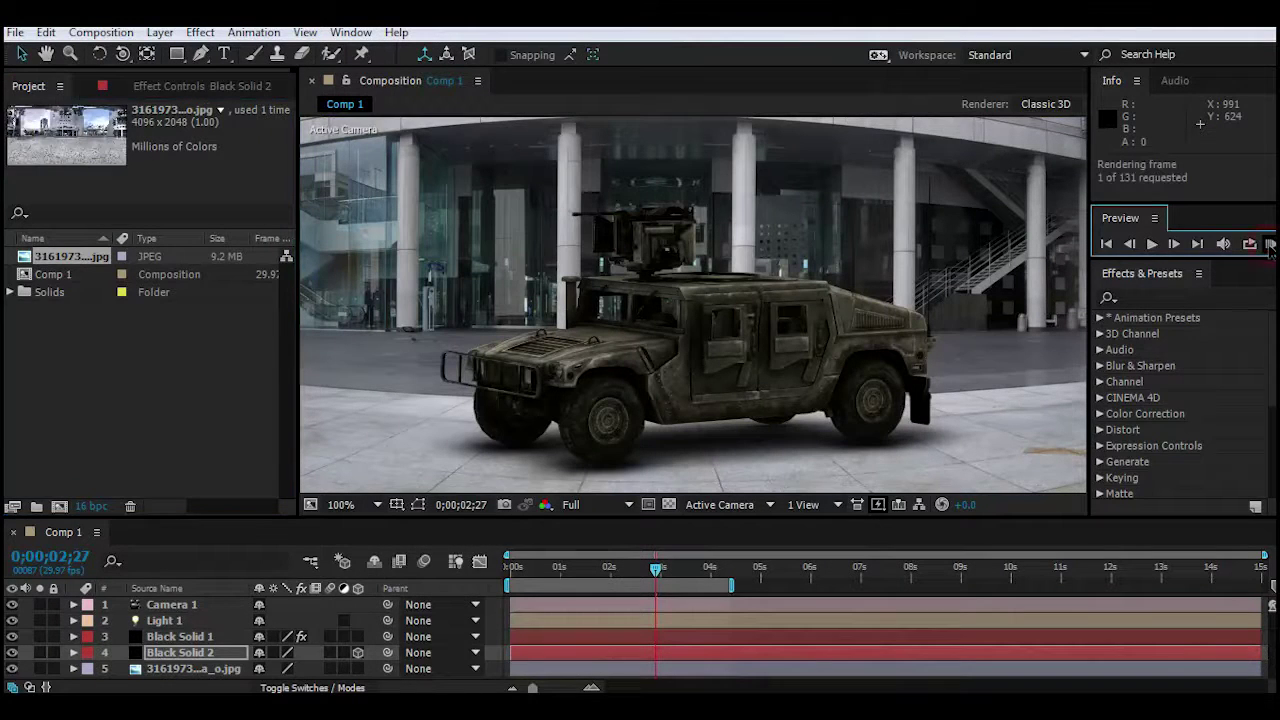